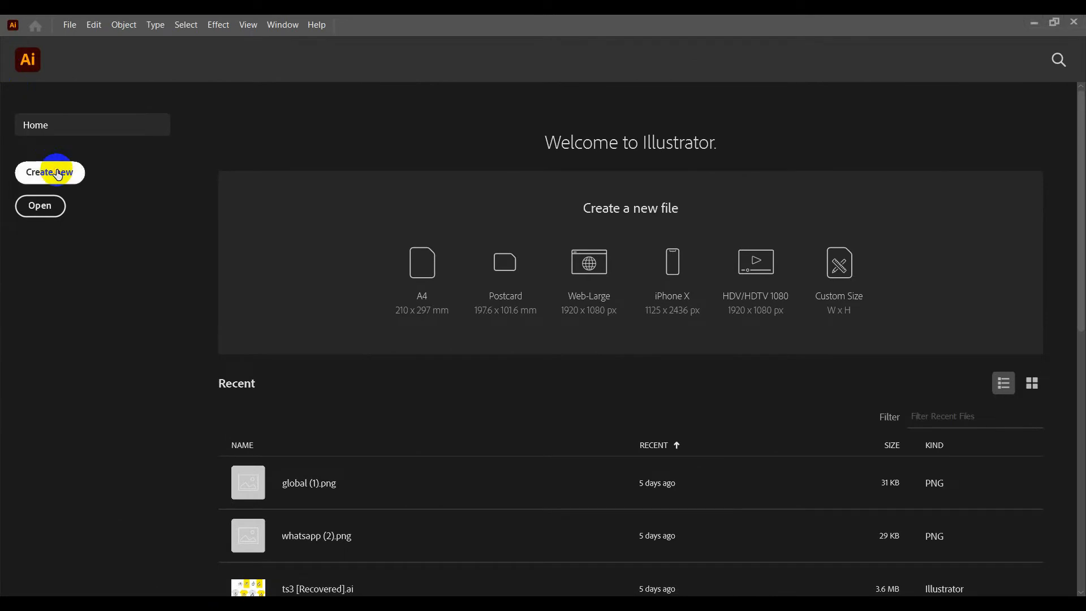
Create a document named "corporate Banner", 1980 x 720 px, with one landscape artboard in RGB Color.
left_click(697, 138)
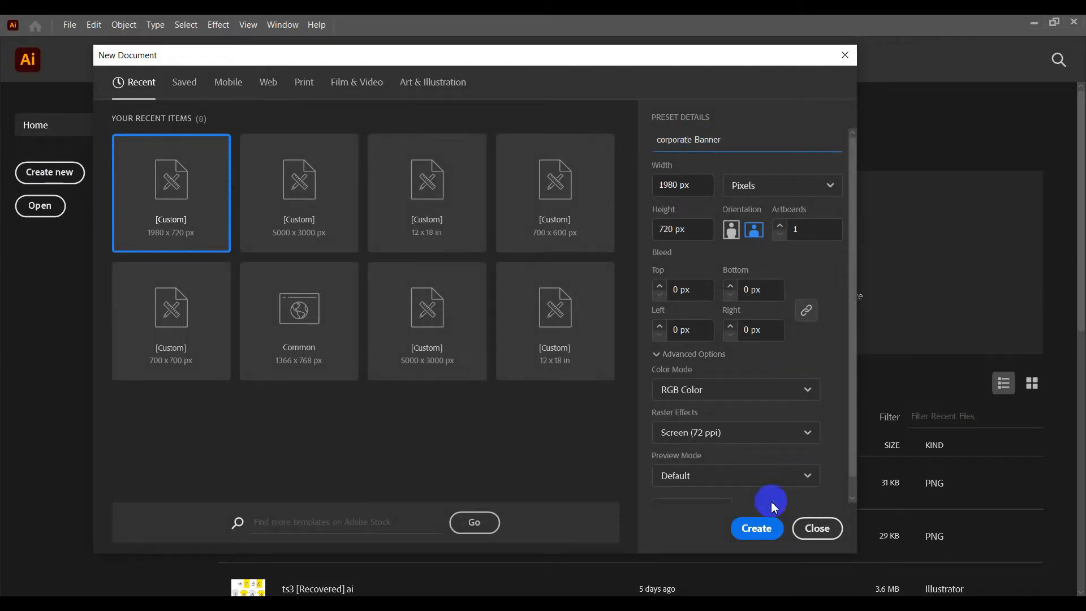
left_click(756, 528)
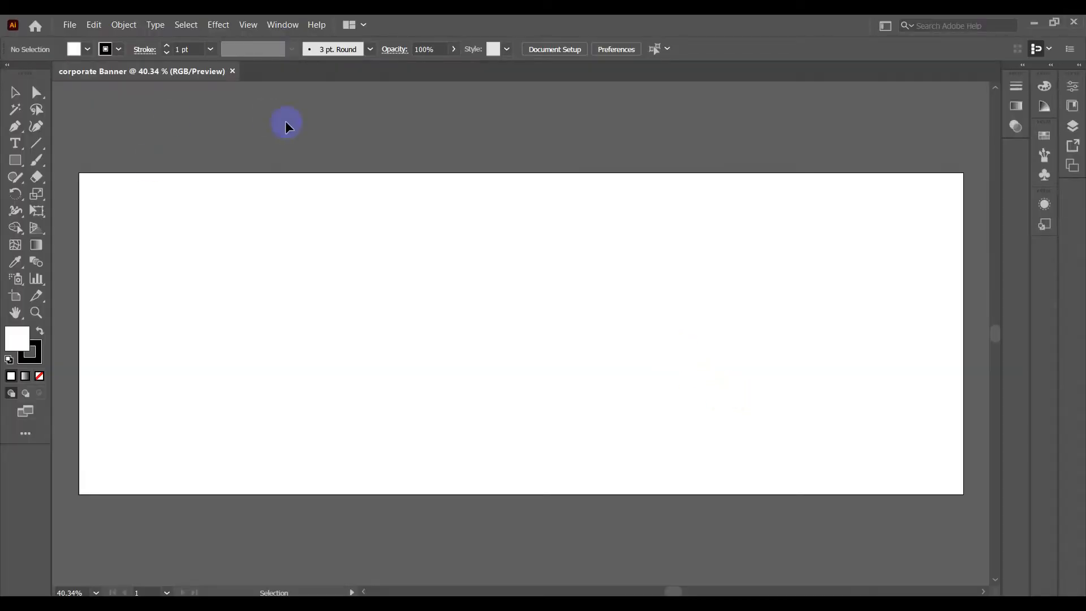
Remove the stroke colour and draw a 1980 x 720 px rectangle covering the whole artboard.
left_click(119, 49)
left_click(13, 74)
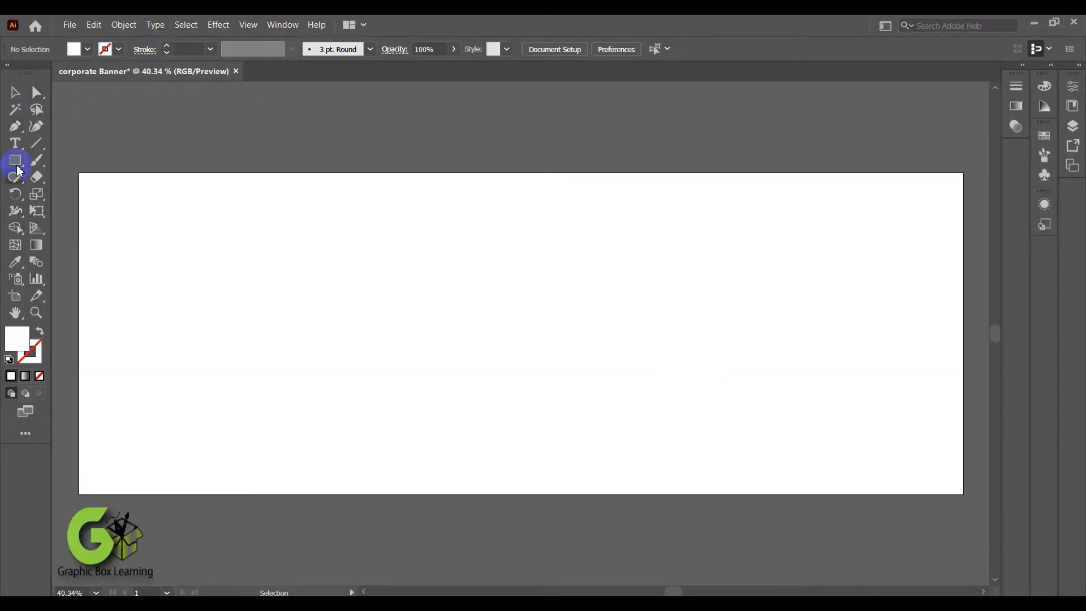
left_click_drag(956, 492, 79, 173)
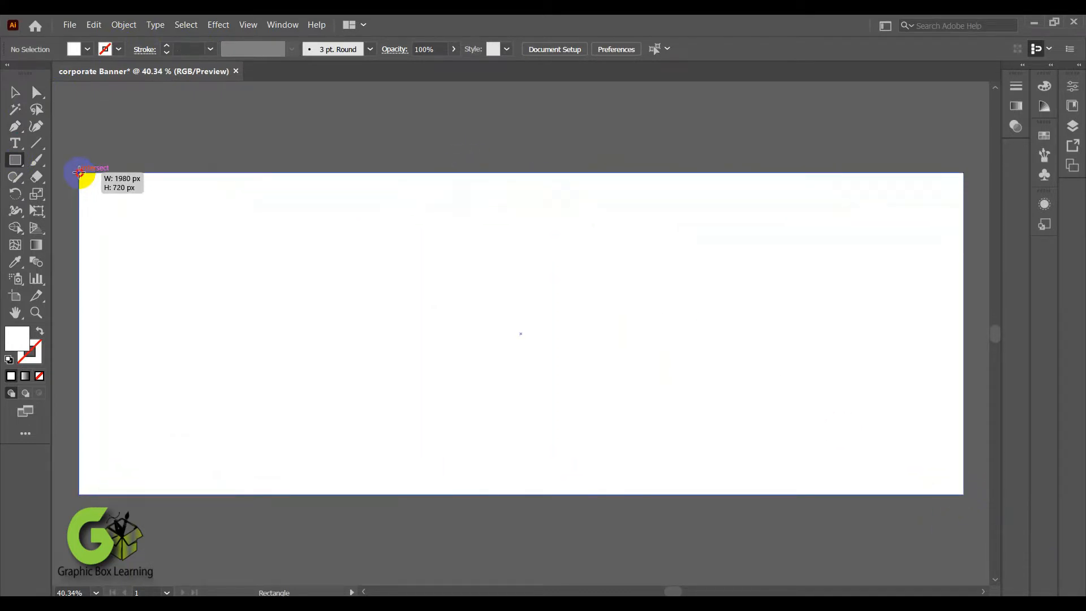
Fill the background rectangle with the soft yellow EDE964.
left_click(15, 93)
left_click(87, 50)
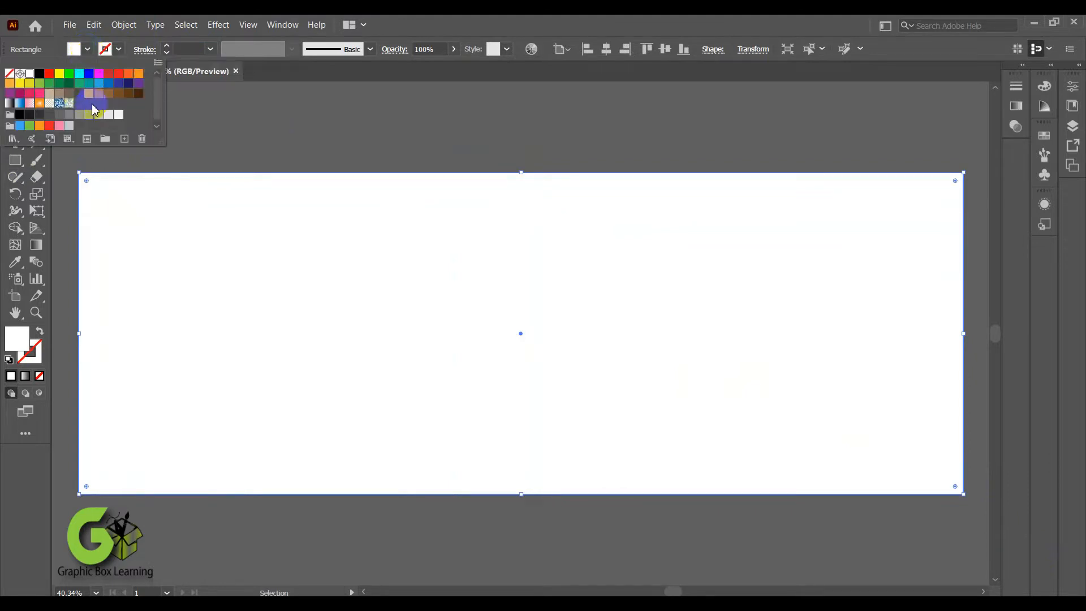
left_click(60, 75)
left_click(82, 331)
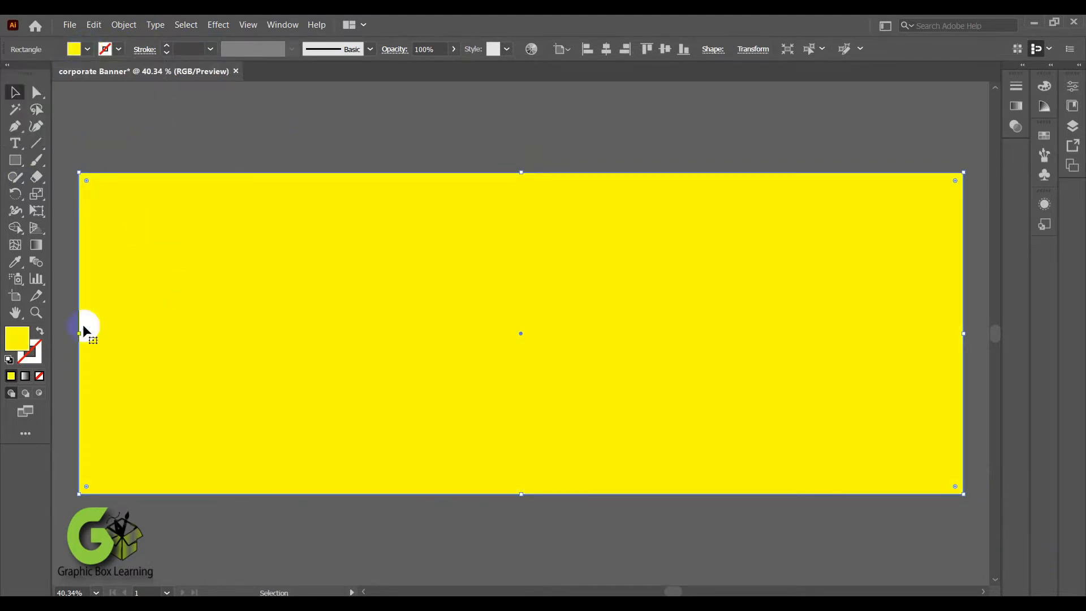
double_click(19, 340)
left_click(121, 280)
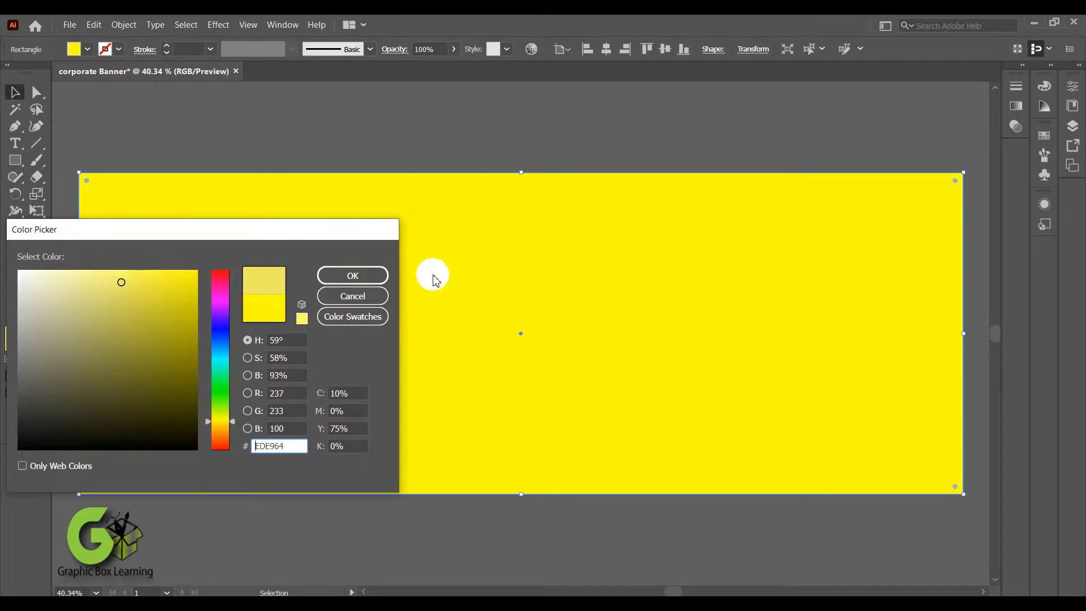
left_click(379, 279)
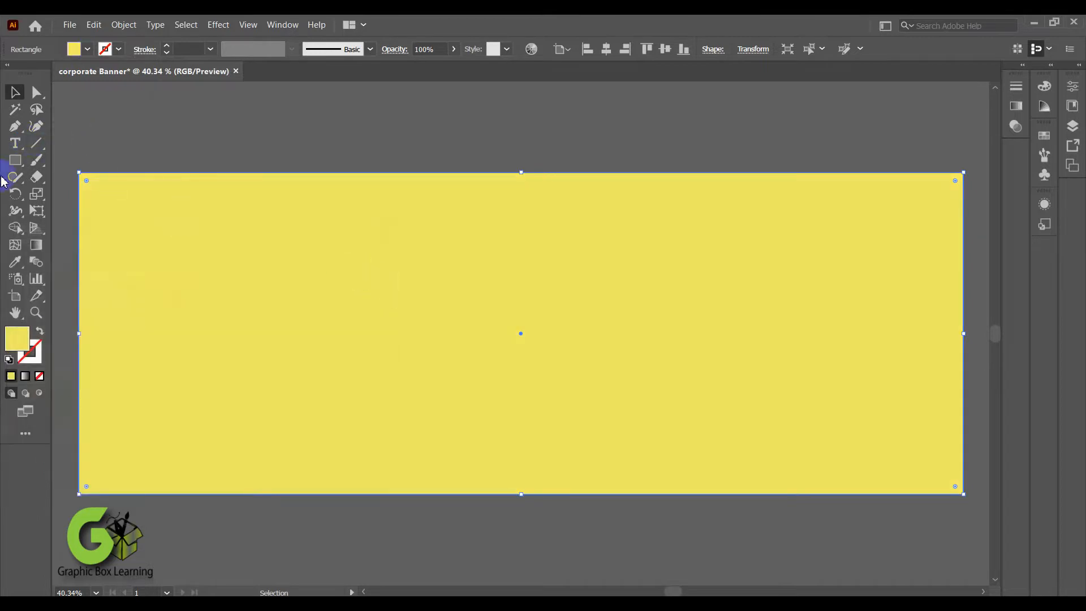
left_click(15, 161)
left_click(214, 107)
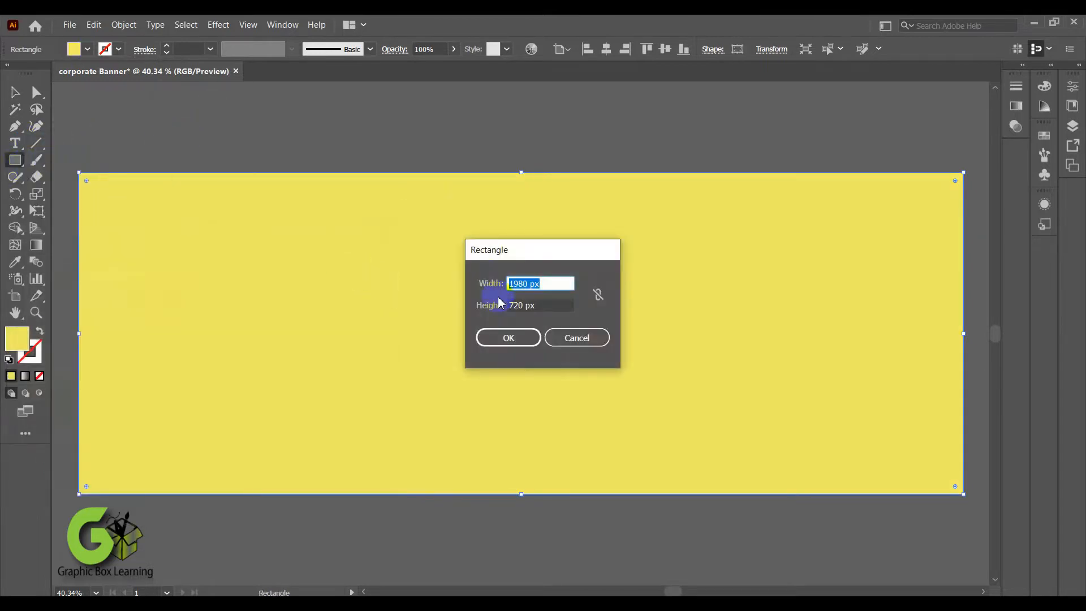
left_click(579, 338)
key("ctrl+shift+a")
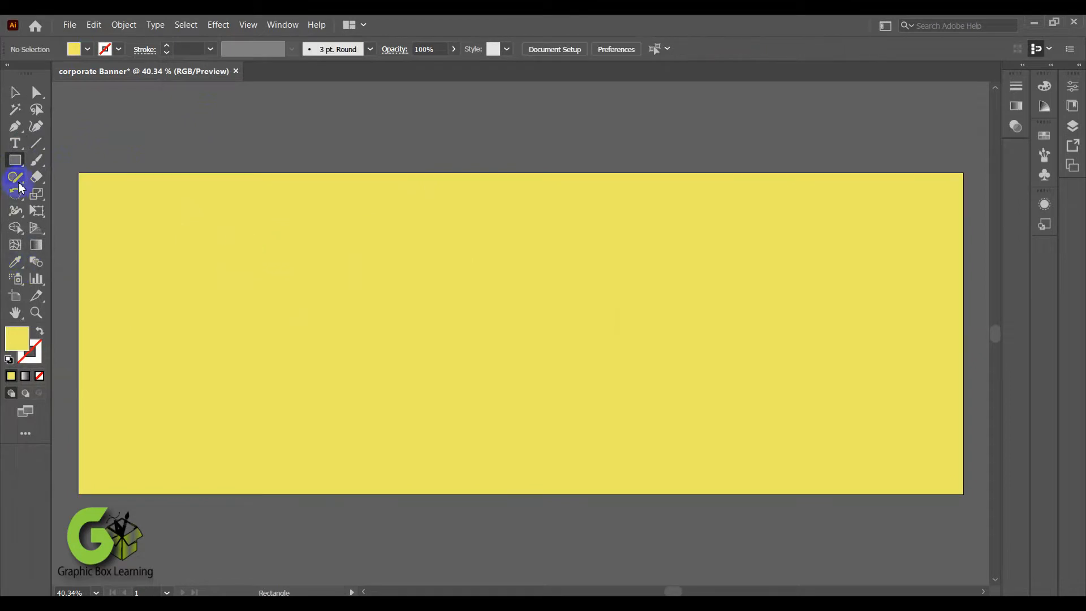
Draw a hexagon with the Polygon tool near the left edge of the banner and adjust its placement.
left_click(15, 160)
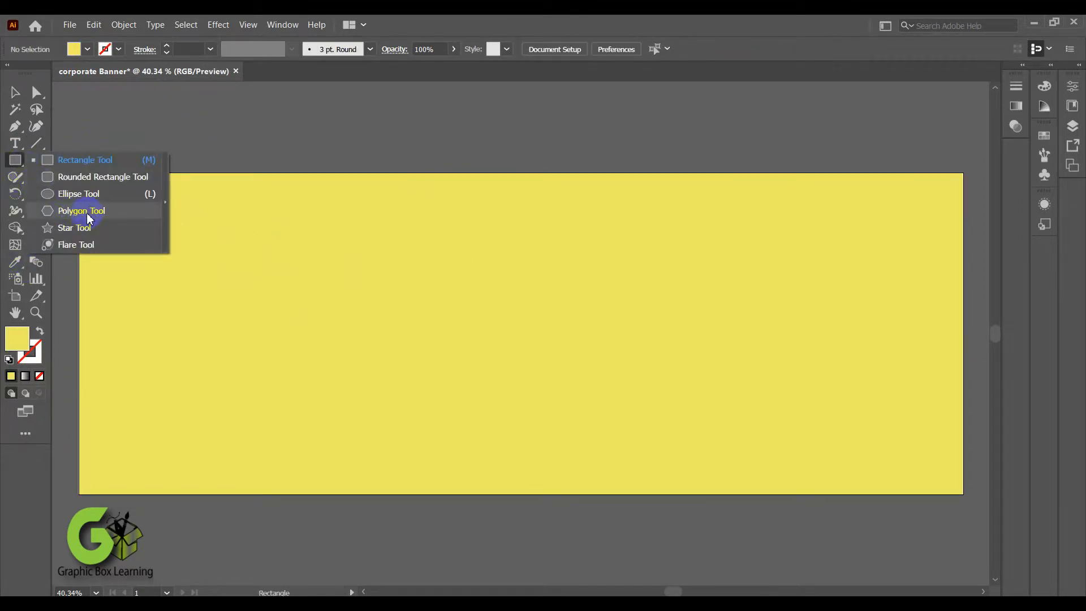
left_click(85, 211)
left_click_drag(134, 253, 182, 327)
left_click(15, 92)
left_click_drag(135, 247, 199, 317)
Fill the hexagon with light grey and adjust it so that one corner touches the banner's left edge.
left_click(73, 50)
left_click(88, 114)
left_click_drag(287, 279, 287, 293)
left_click_drag(201, 305, 197, 305)
left_click(289, 166)
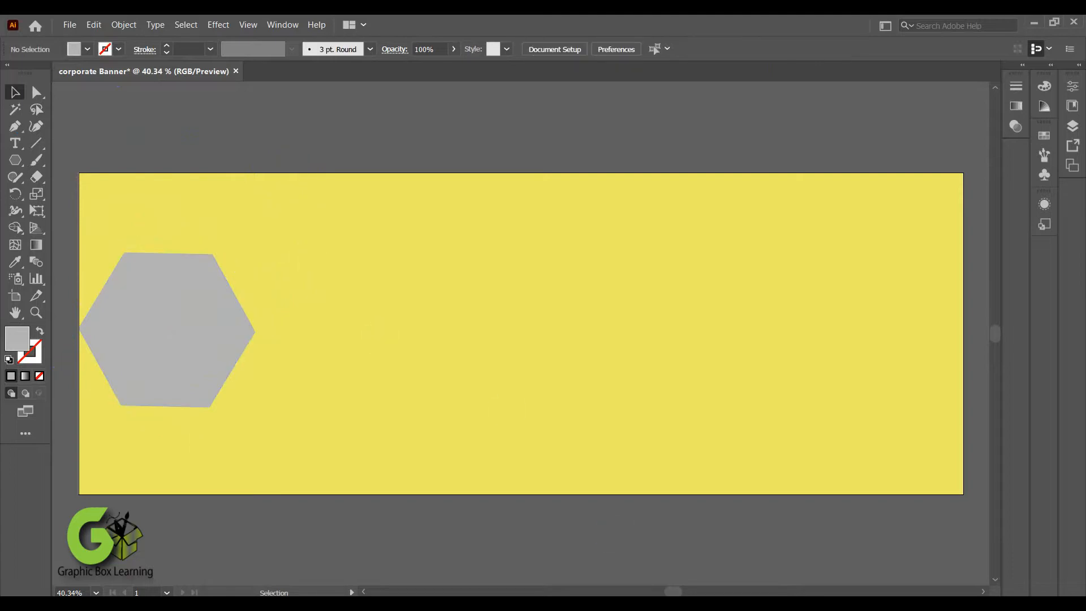
Switch to the Opera browser and copy the office photo New_office.jpg from Wikimedia.
key("alt+Tab")
left_click(830, 26)
left_click(877, 28)
right_click(495, 270)
left_click(521, 318)
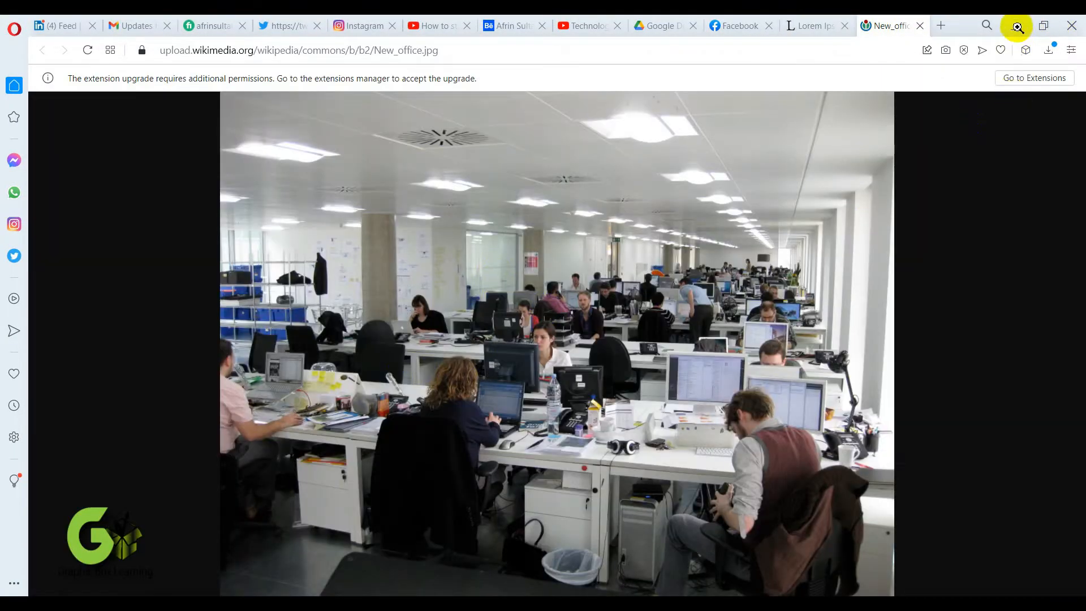
right_click(627, 195)
left_click(677, 240)
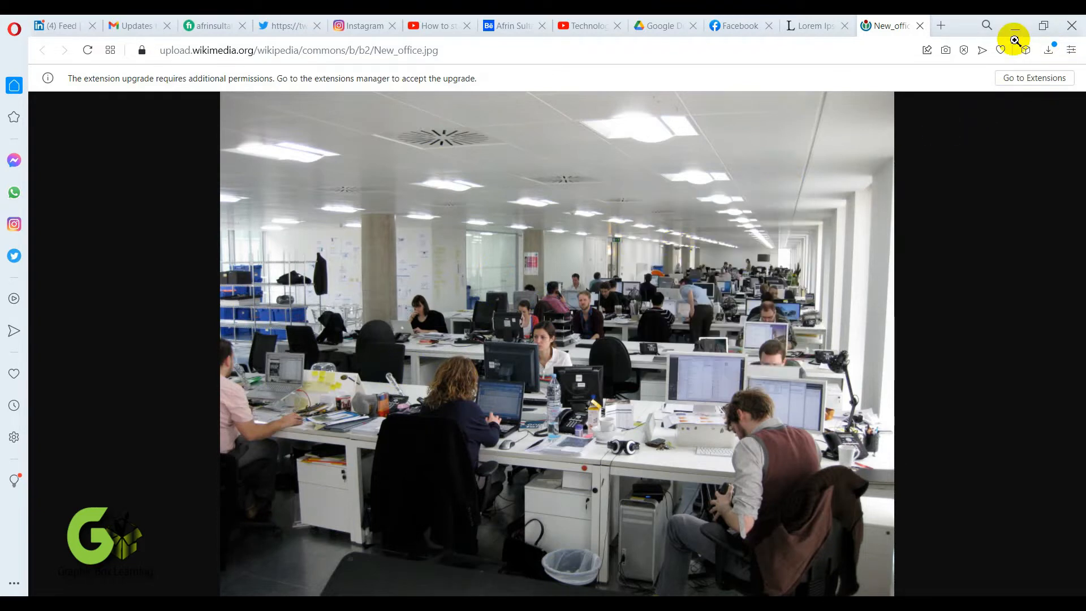
Switch back to Illustrator, paste the office photo and scale it down to fit within the banner's height.
left_click(629, 593)
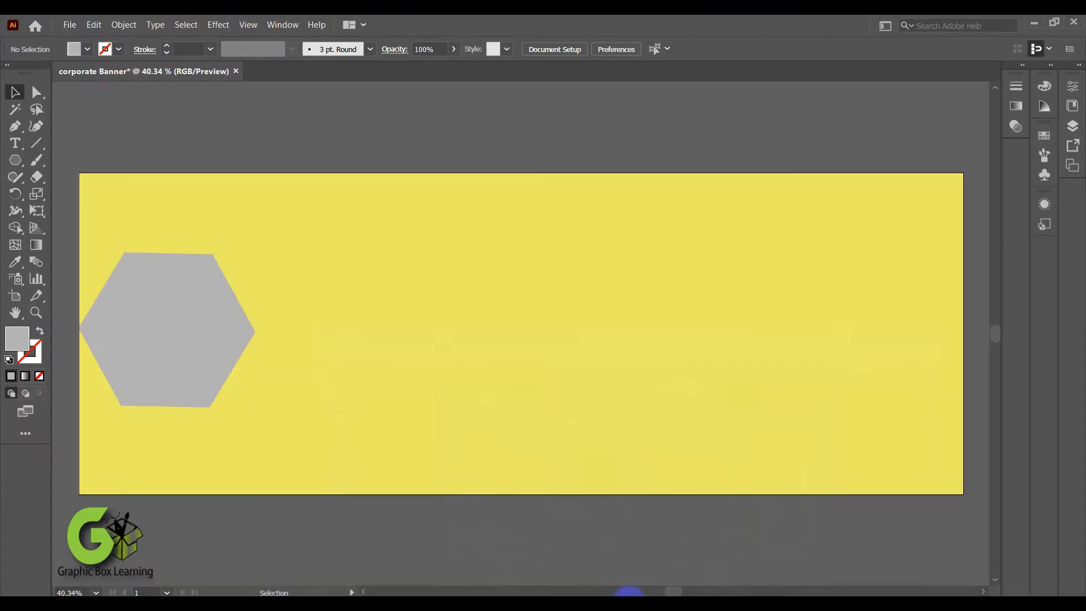
key("ctrl+v")
left_click(338, 310)
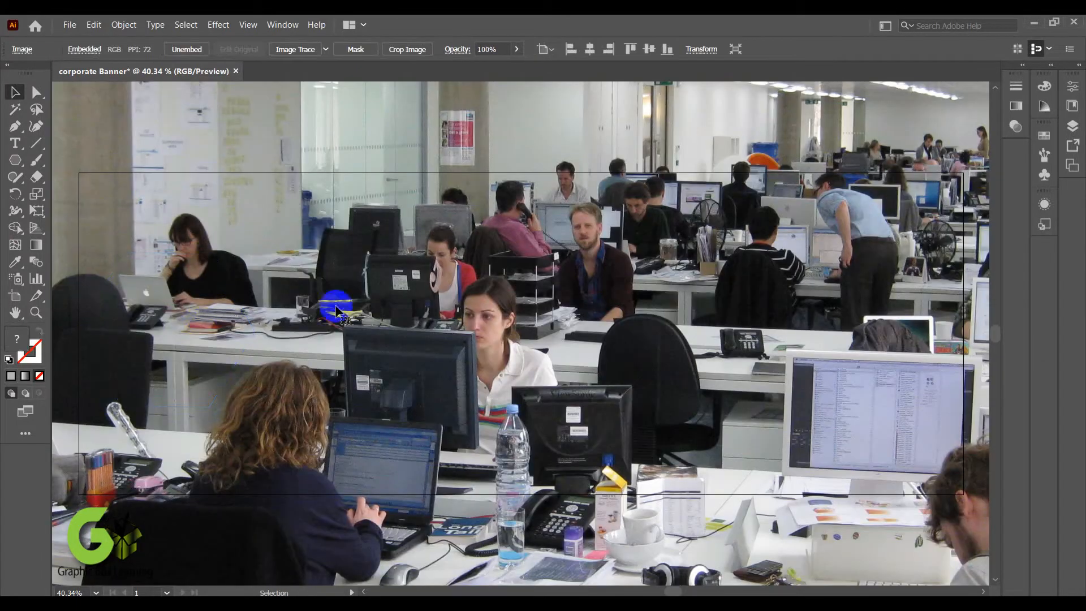
key("ctrl+minus")
key("ctrl+minus")
key("ctrl+minus")
key("ctrl+minus")
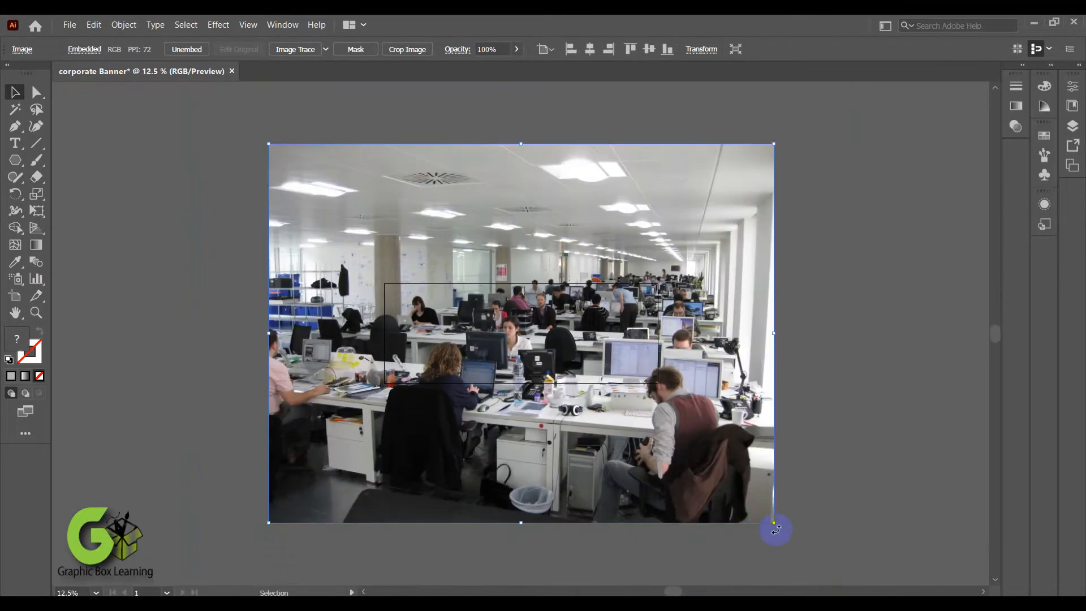
left_click_drag(774, 523, 573, 372)
Move the office photo left so that it overlaps the right part of the grey hexagon.
key("ctrl+plus")
key("ctrl+plus")
key("ctrl+plus")
key("ctrl+plus")
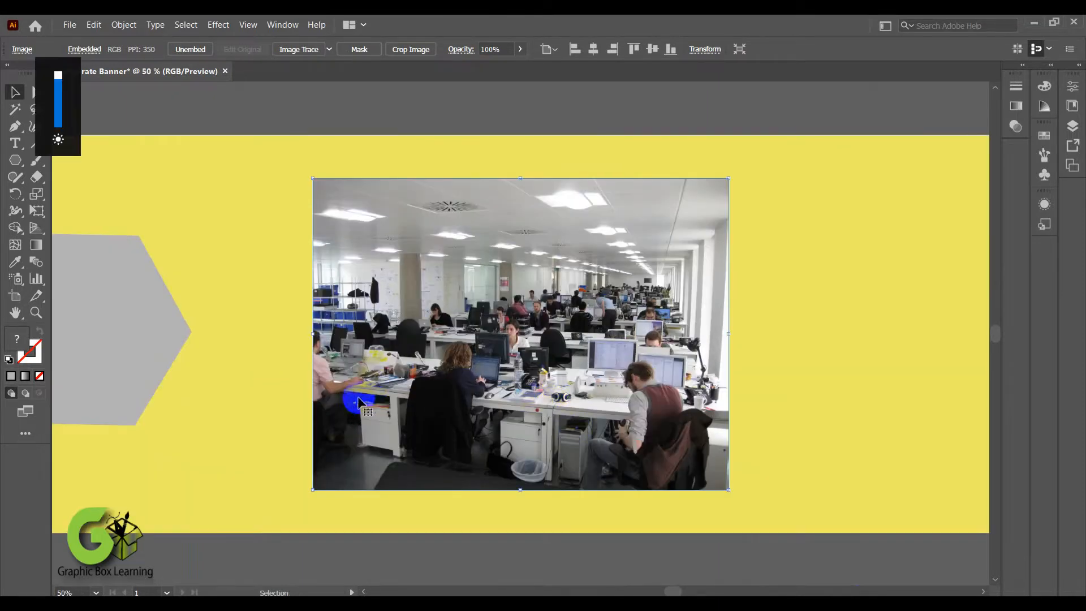
left_click_drag(441, 320, 347, 319)
left_click(780, 330)
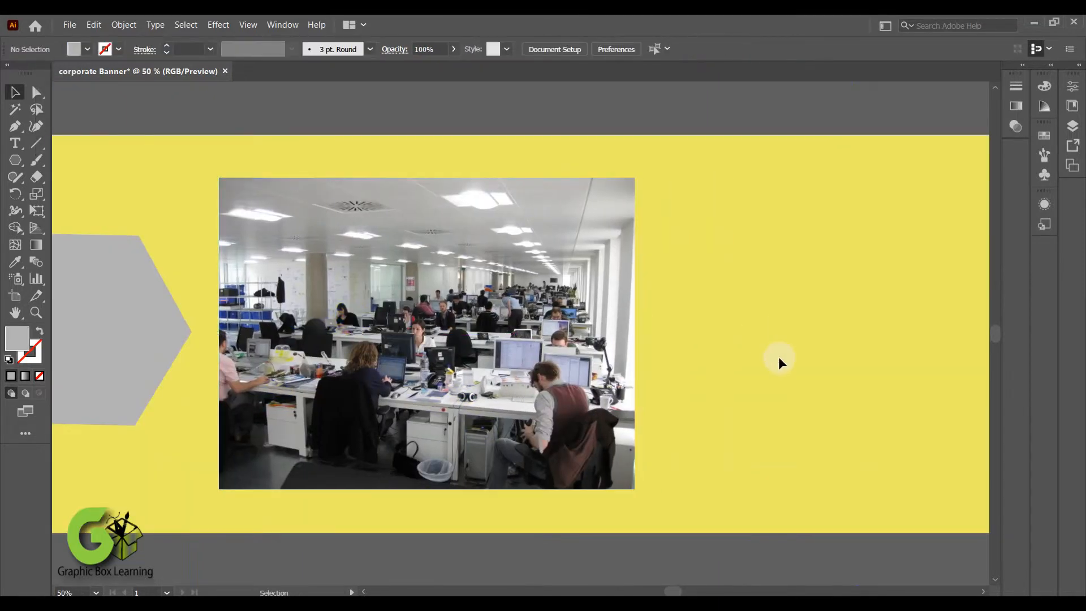
key("ctrl+minus")
left_click_drag(502, 324, 404, 331)
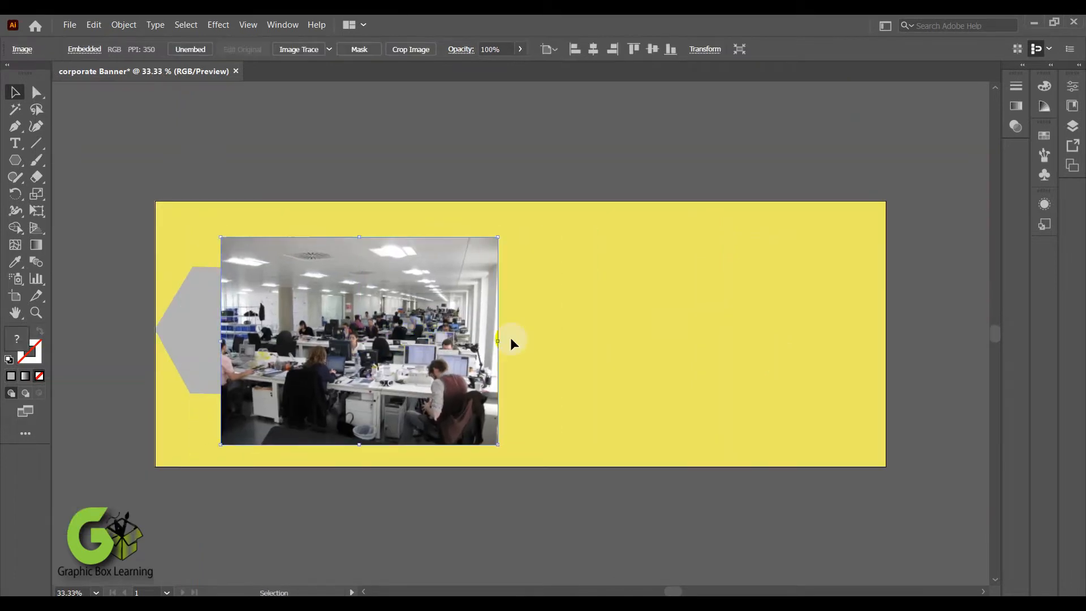
Bring the grey hexagon in front of the office photo.
scroll(340, 351, "up", 1)
left_click(193, 349)
right_click(193, 349)
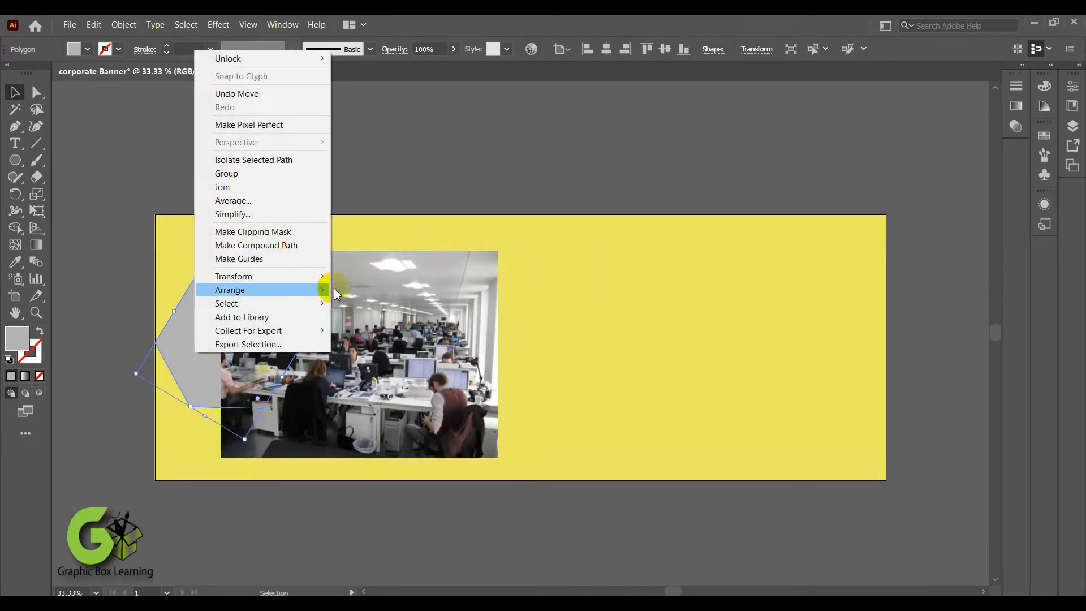
mouse_move(335, 293)
left_click(385, 290)
Scale the office photo down further and place it behind the hexagon, against the banner's left edge.
left_click_drag(493, 410, 404, 399)
left_click_drag(413, 451, 371, 421)
left_click_drag(331, 373, 315, 373)
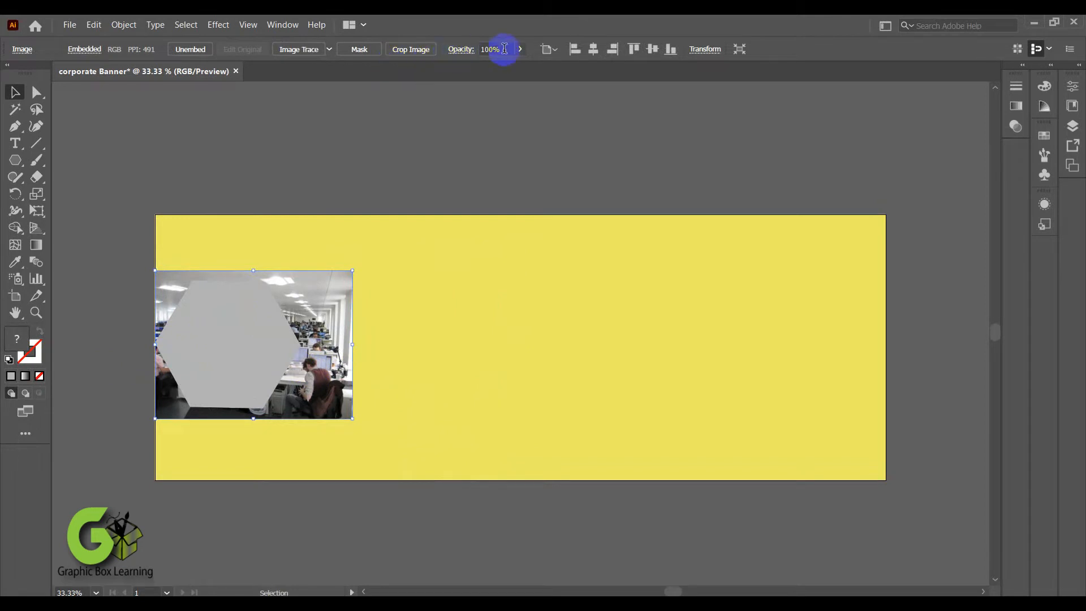
Preview the photo through the hexagon at about 48% opacity and restore the opacity to 100%.
left_click(265, 334)
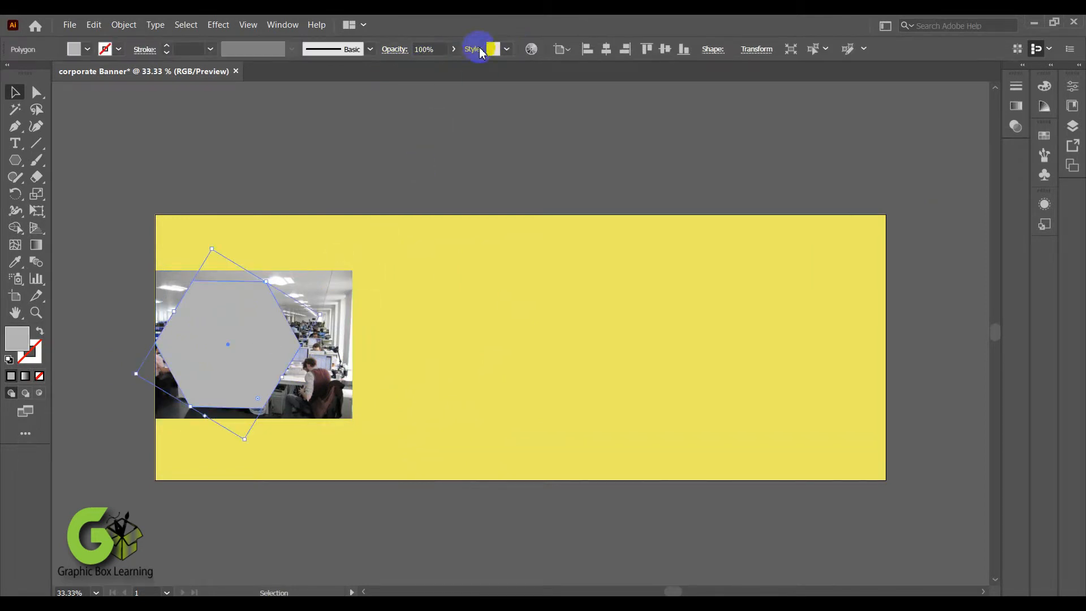
left_click(454, 49)
left_click(426, 67)
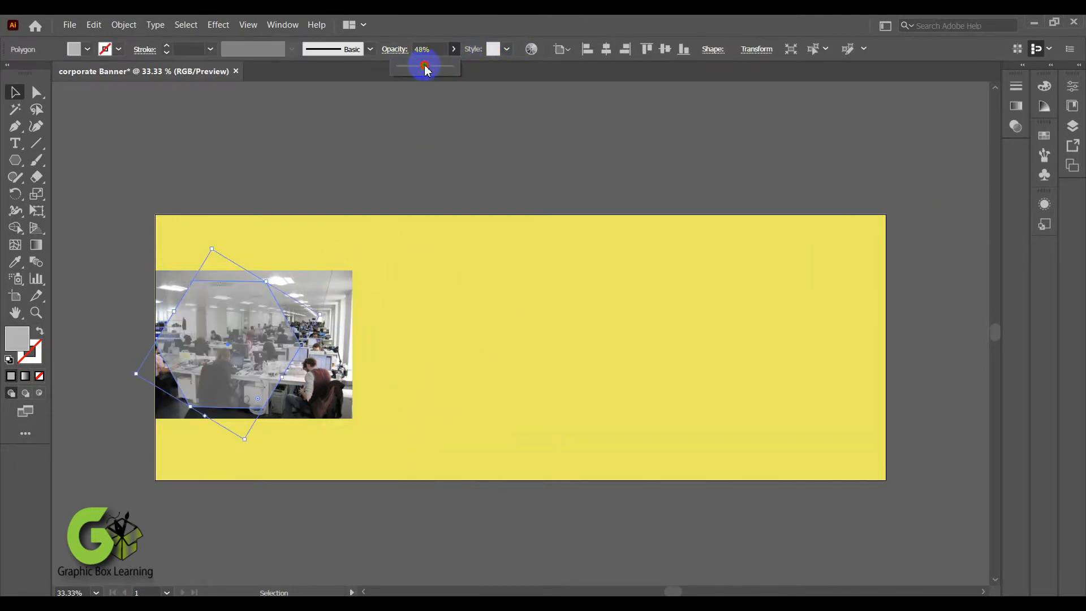
left_click_drag(435, 66, 461, 66)
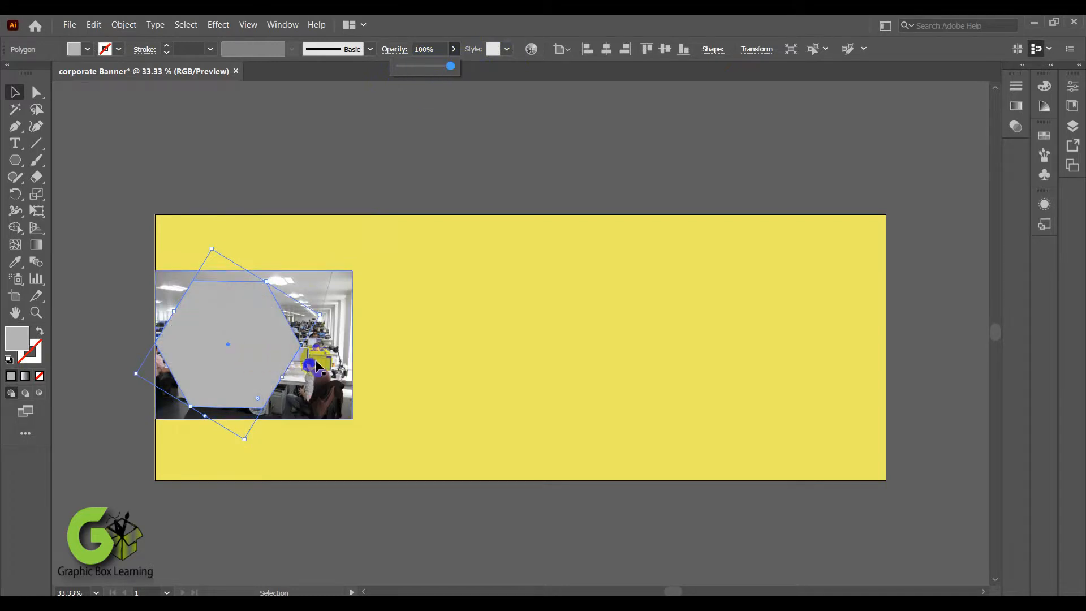
Select the office photo together with the hexagon and make a clipping mask from them.
left_click(317, 360, "shift")
left_click(234, 339, "shift")
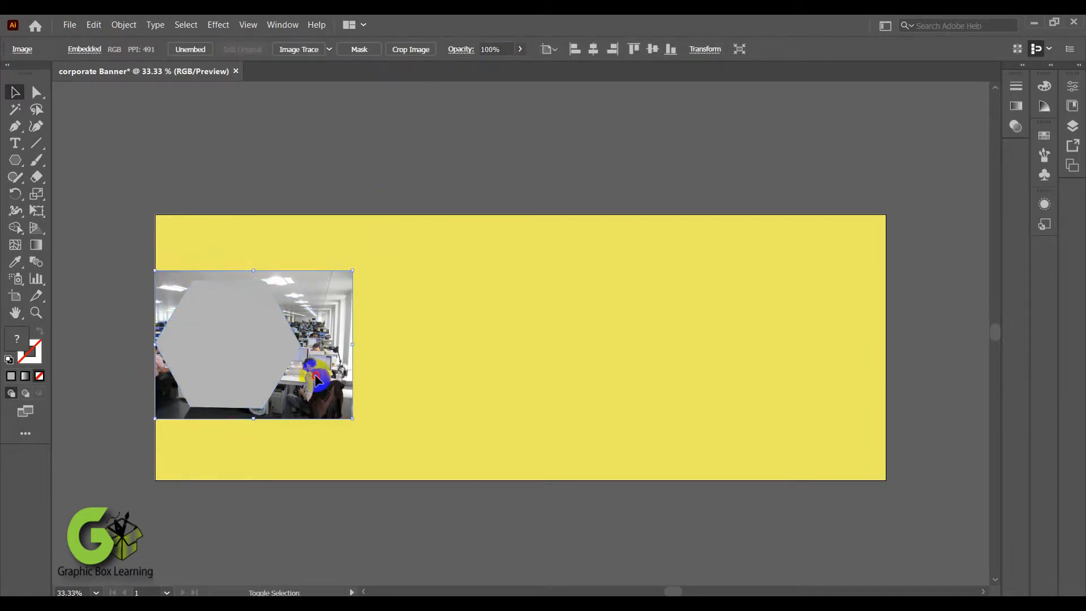
left_click(314, 371, "shift")
left_click(252, 353, "shift")
right_click(250, 351)
mouse_move(303, 294)
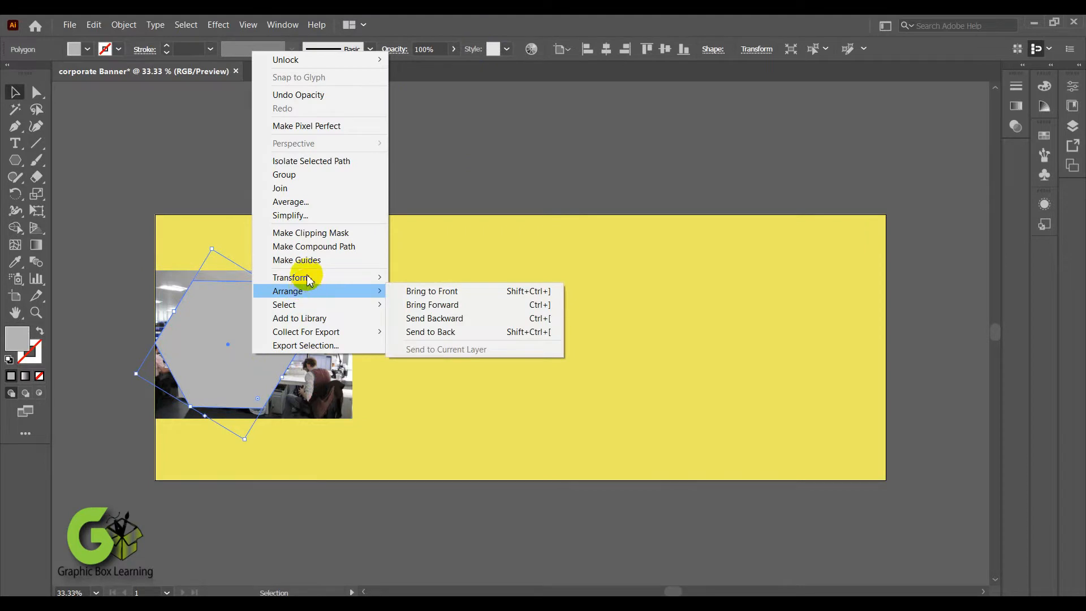
left_click(395, 174)
left_click(225, 350)
left_click(225, 351, "shift")
right_click(340, 315)
left_click(370, 437)
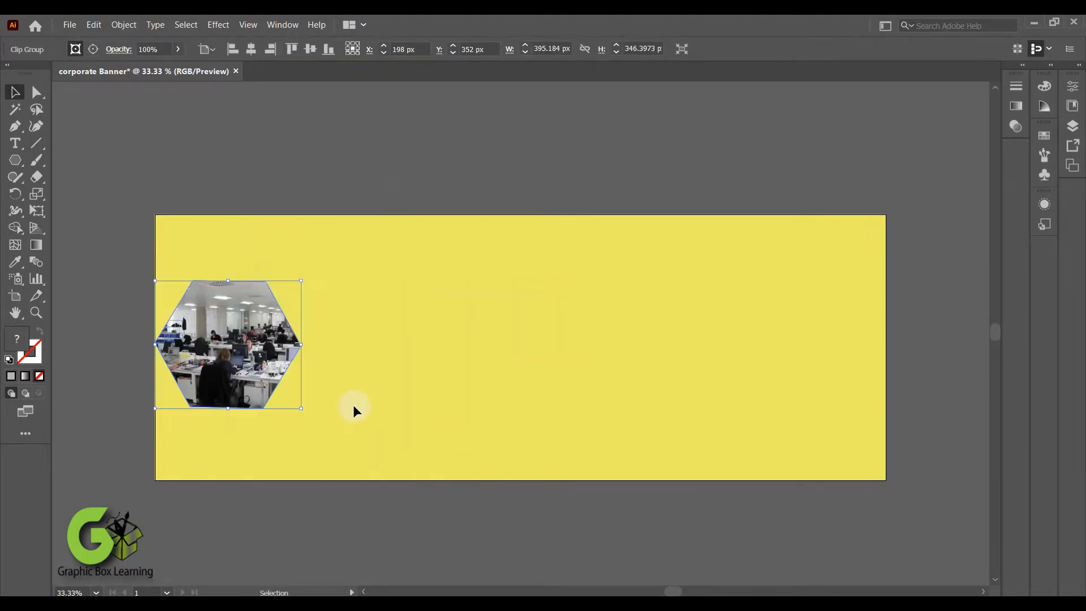
left_click(331, 175)
Try a slanted four-sided Pen shape across the banner's right part and delete it.
left_click(25, 129)
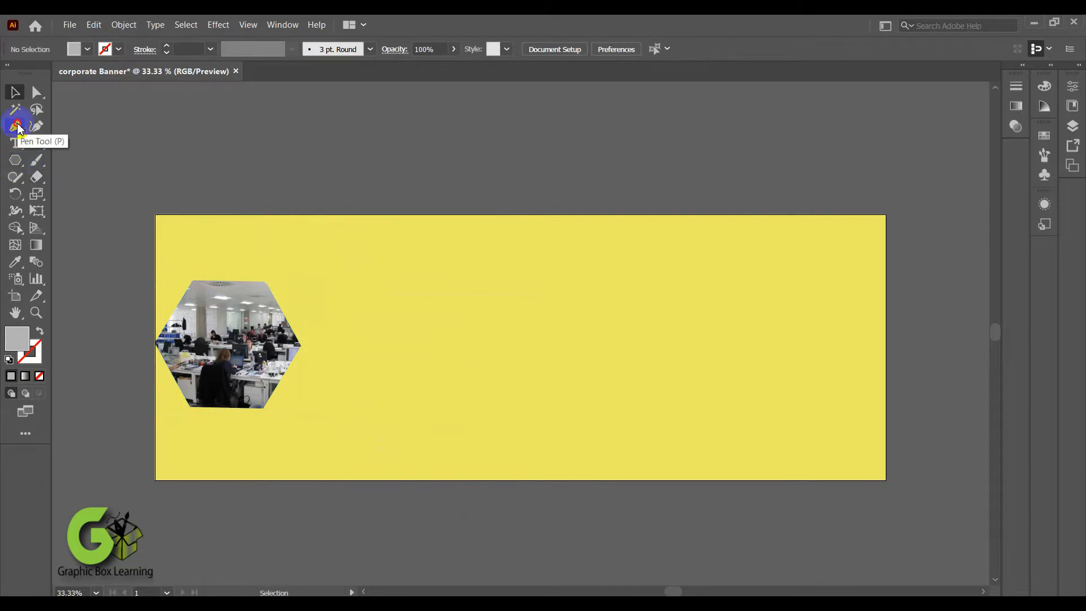
left_click(777, 215)
left_click(587, 480)
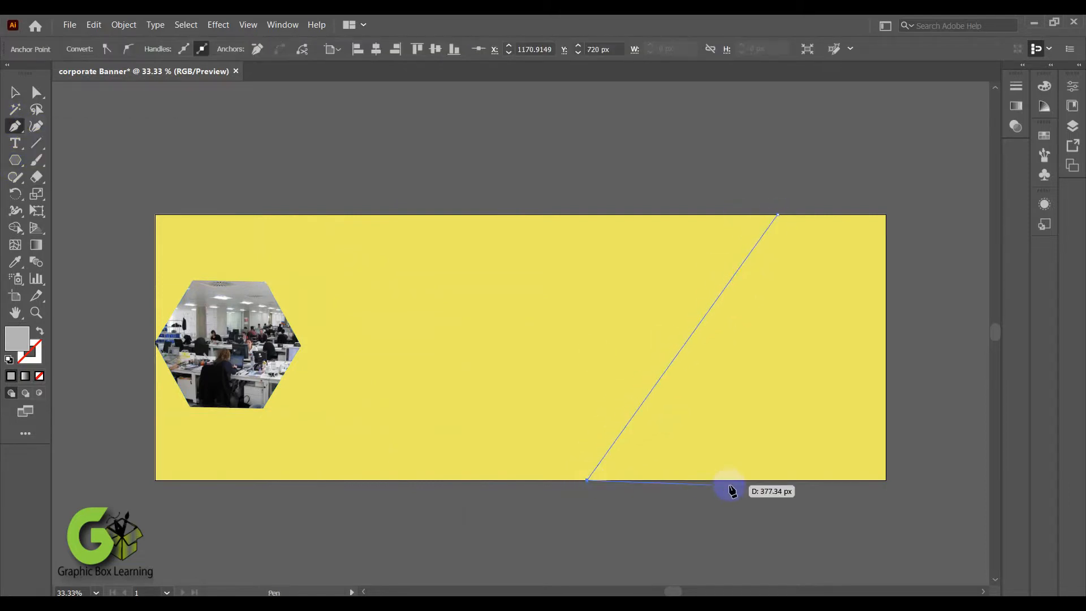
left_click(730, 481)
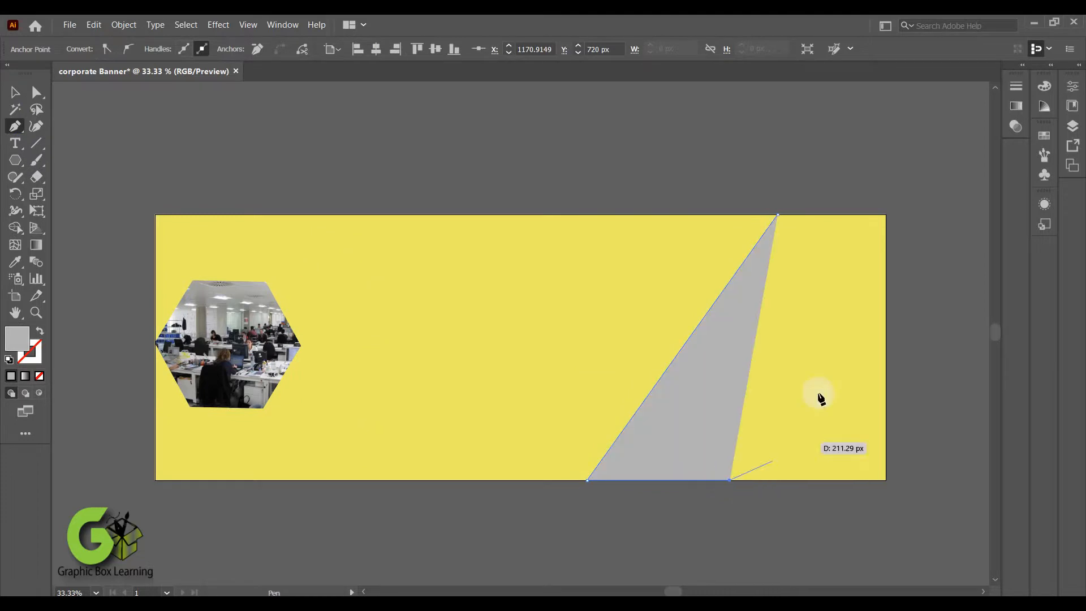
left_click(884, 216)
left_click(778, 216)
key("Delete")
key("Delete")
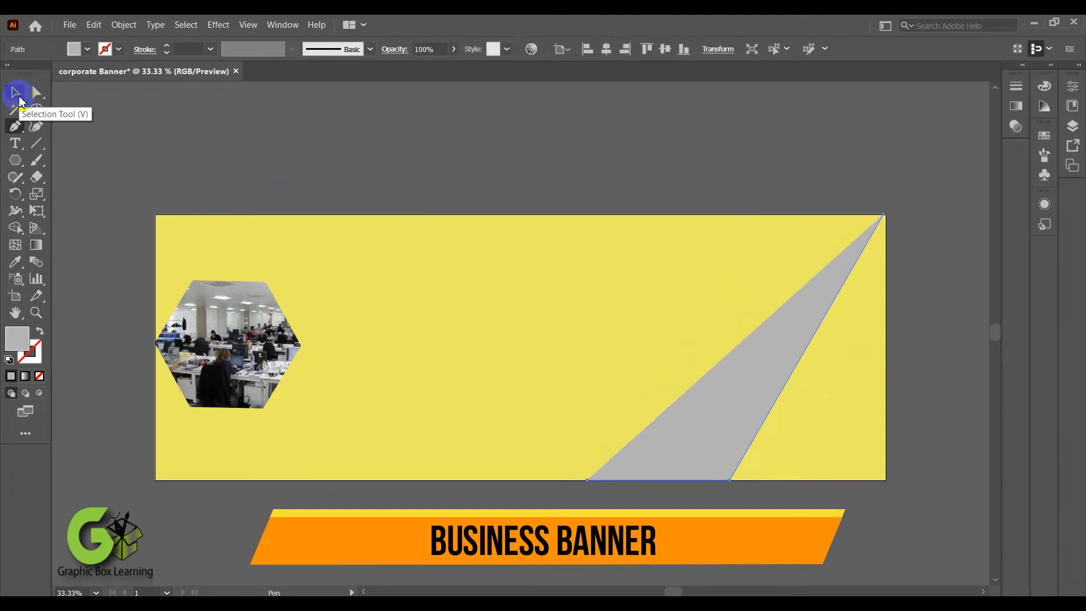
Draw a full-height slanted four-sided band across the banner's right half with the Pen tool and shift it slightly right.
left_click(689, 215)
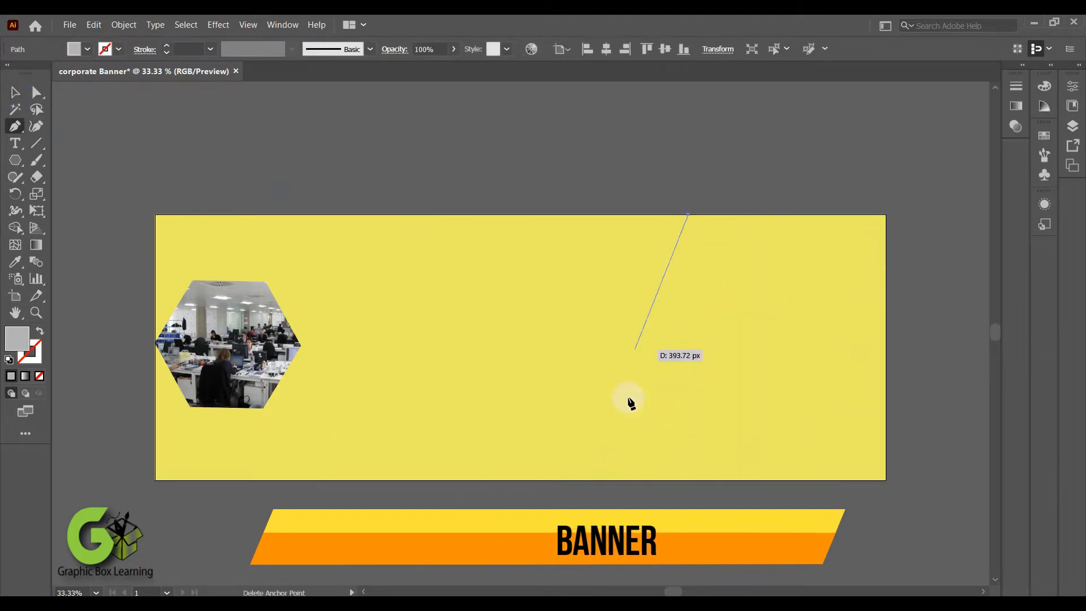
left_click(541, 480)
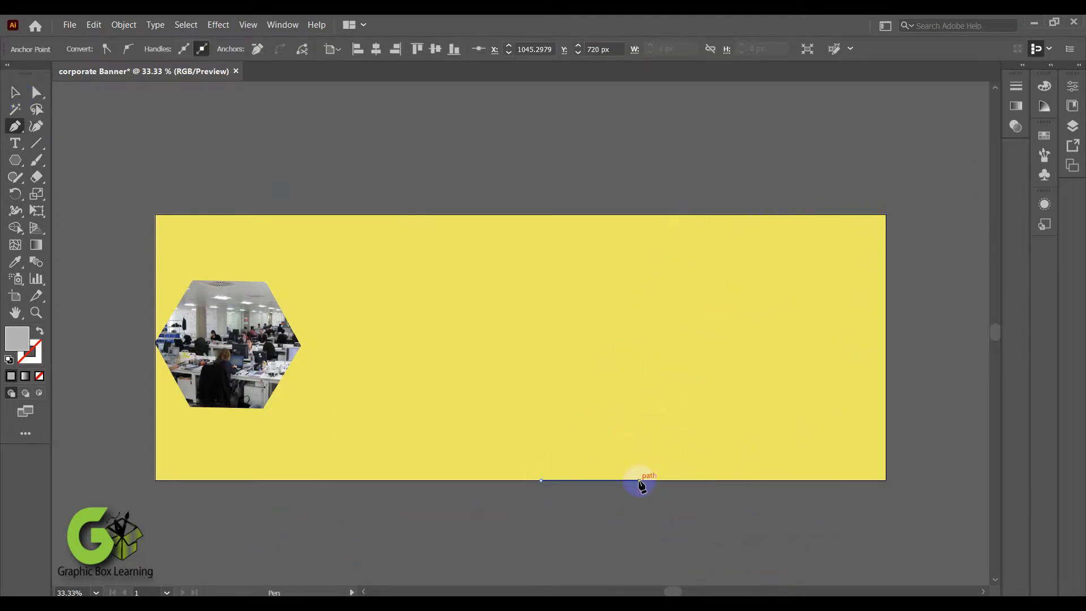
left_click(639, 480)
left_click(779, 215)
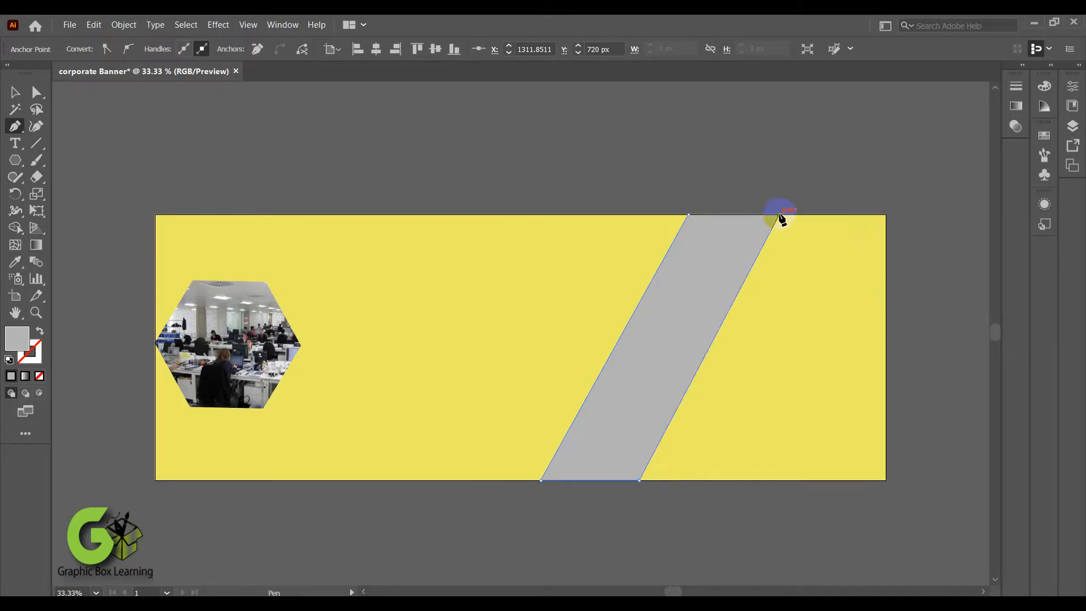
left_click(689, 215)
left_click(14, 92)
left_click_drag(686, 371, 721, 339)
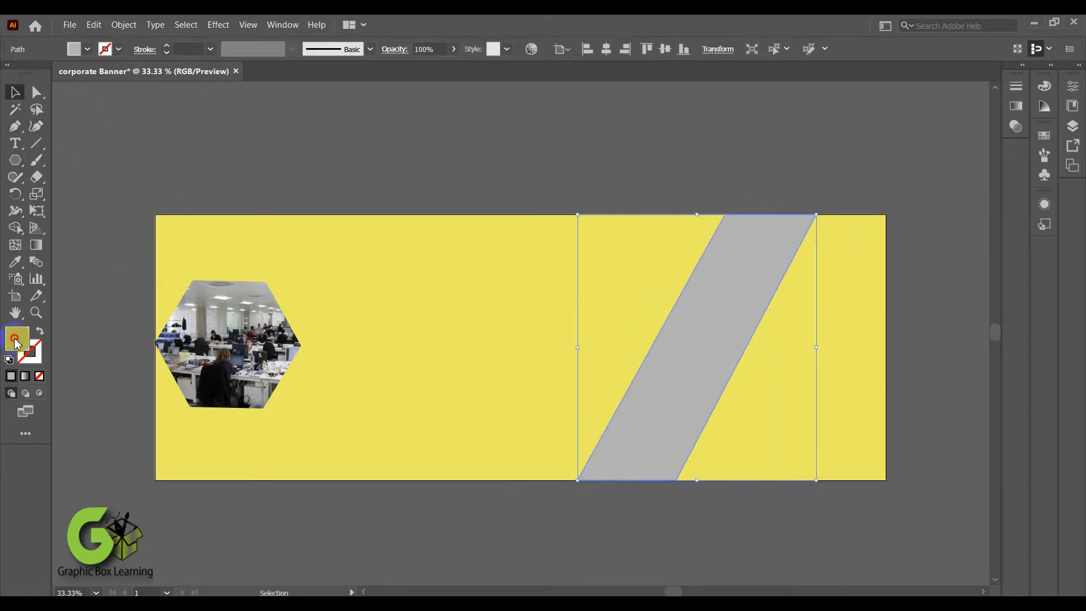
Fill the slanted band with dark blue 04195B.
double_click(16, 342)
left_click(220, 338)
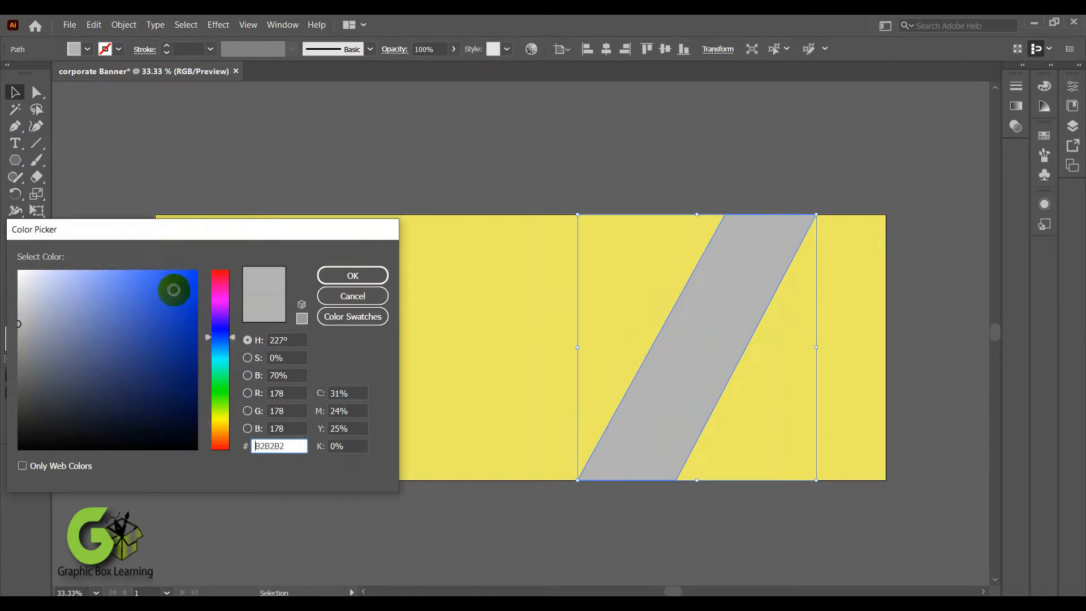
left_click(187, 384)
left_click(141, 380)
left_click(191, 385)
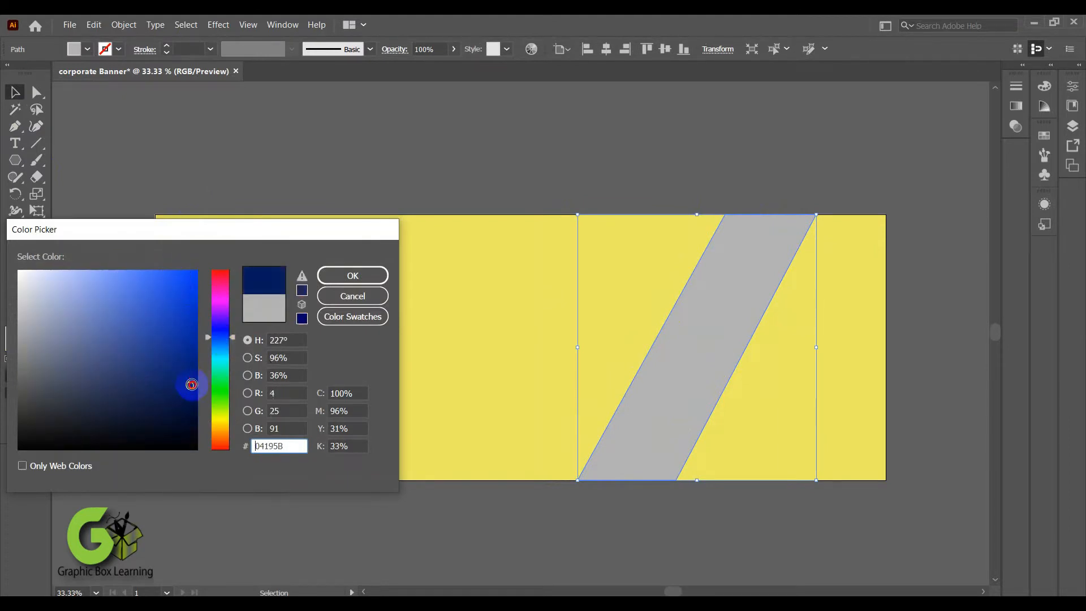
left_click(351, 274)
left_click(427, 154)
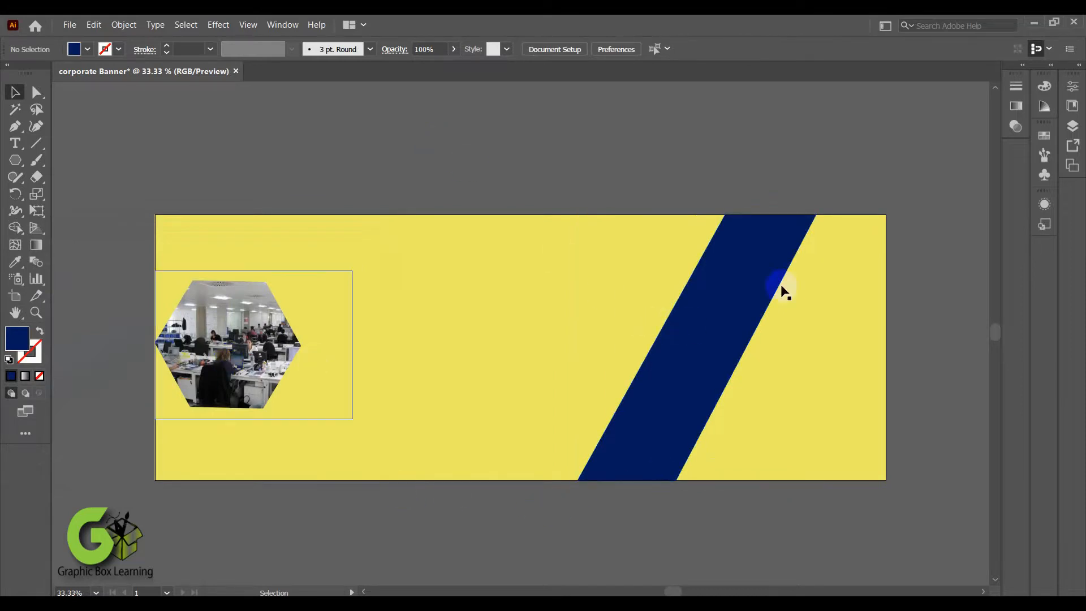
double_click(22, 337)
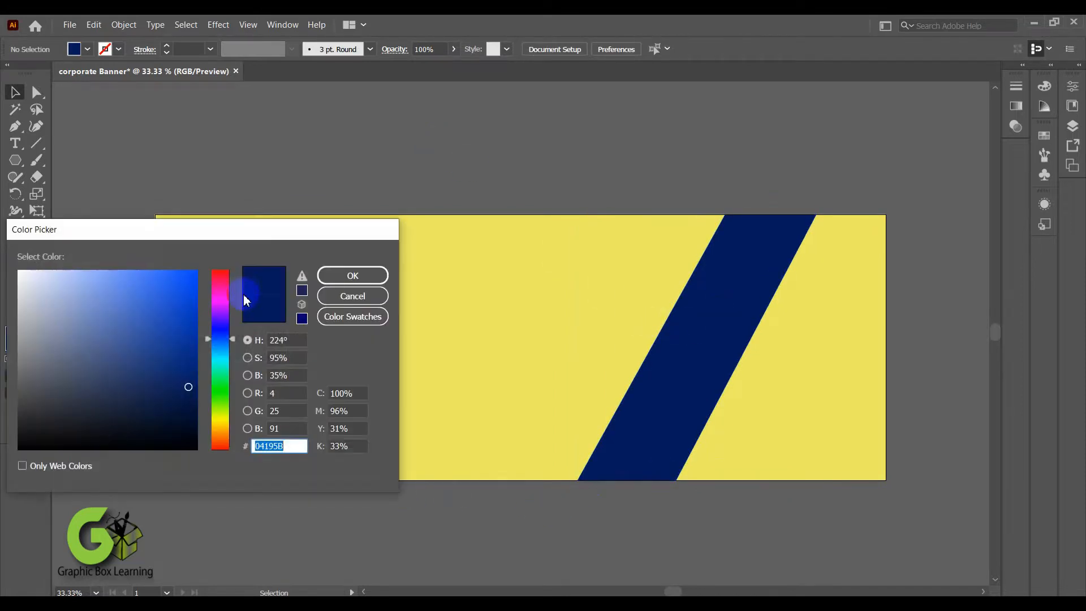
left_click(352, 275)
left_click(88, 49)
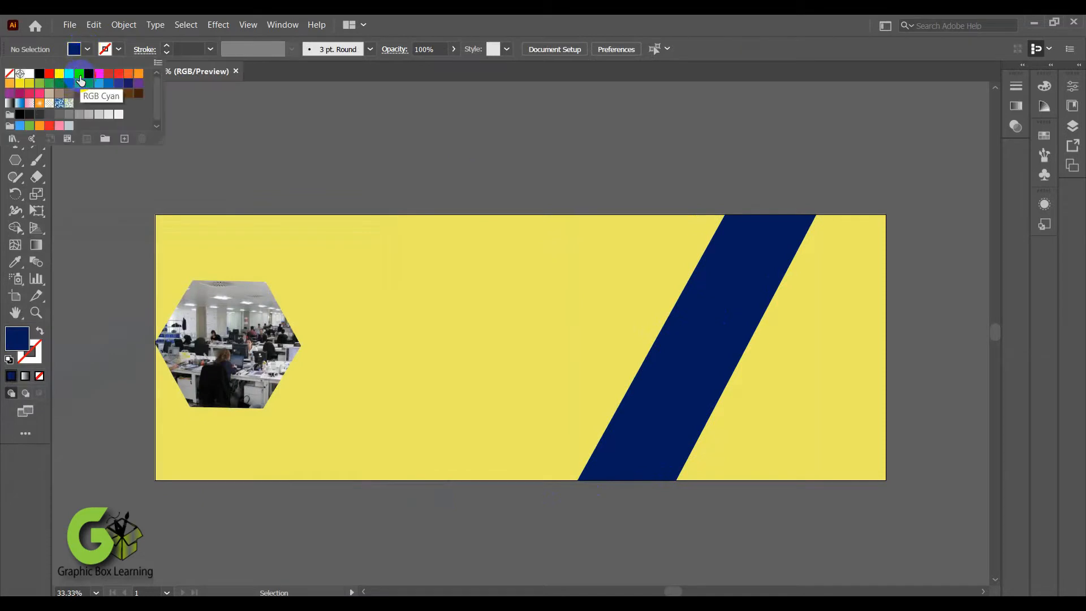
left_click(717, 338)
Fill the slanted band with the RGB Cyan swatch.
left_click(717, 338)
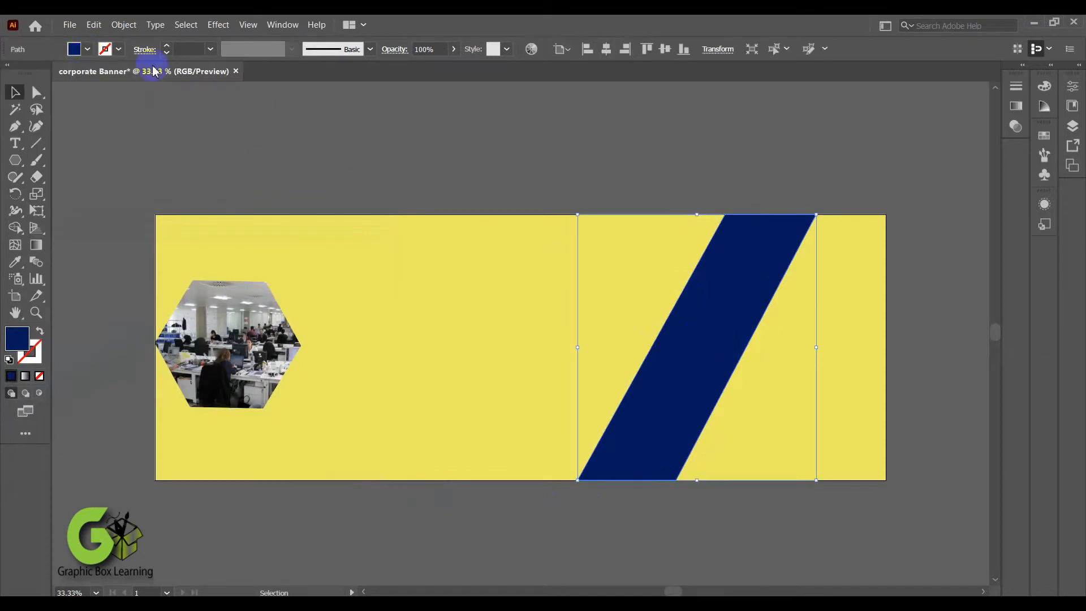
left_click(89, 49)
left_click(79, 73)
left_click(349, 154)
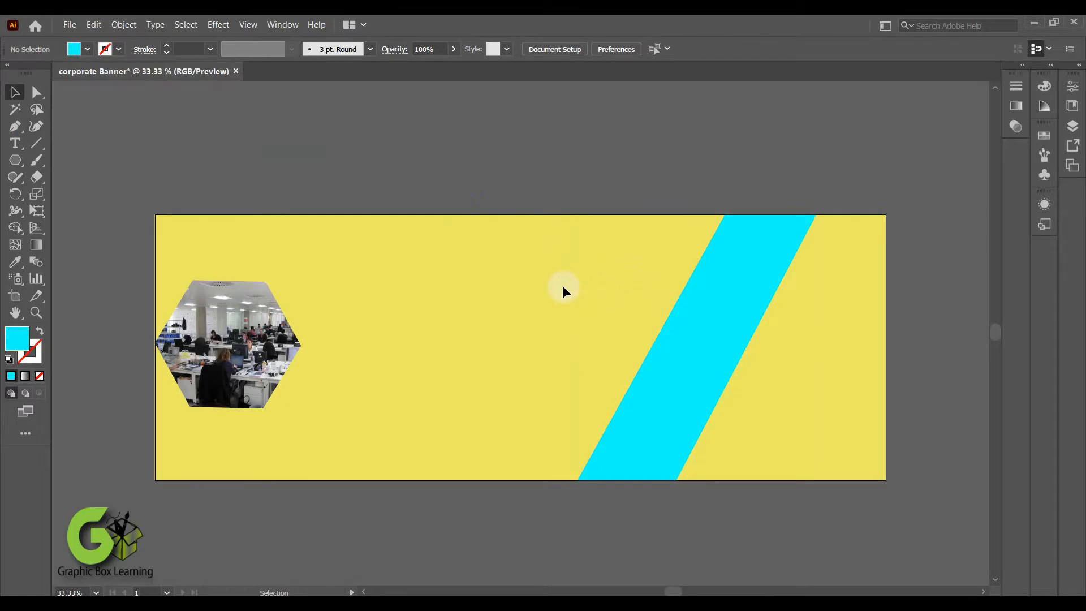
Duplicate the cyan band toward its upper left, narrow the copy and rotate it to run alongside the original.
left_click(698, 336)
left_click_drag(689, 338, 617, 284)
left_click_drag(740, 290, 702, 290)
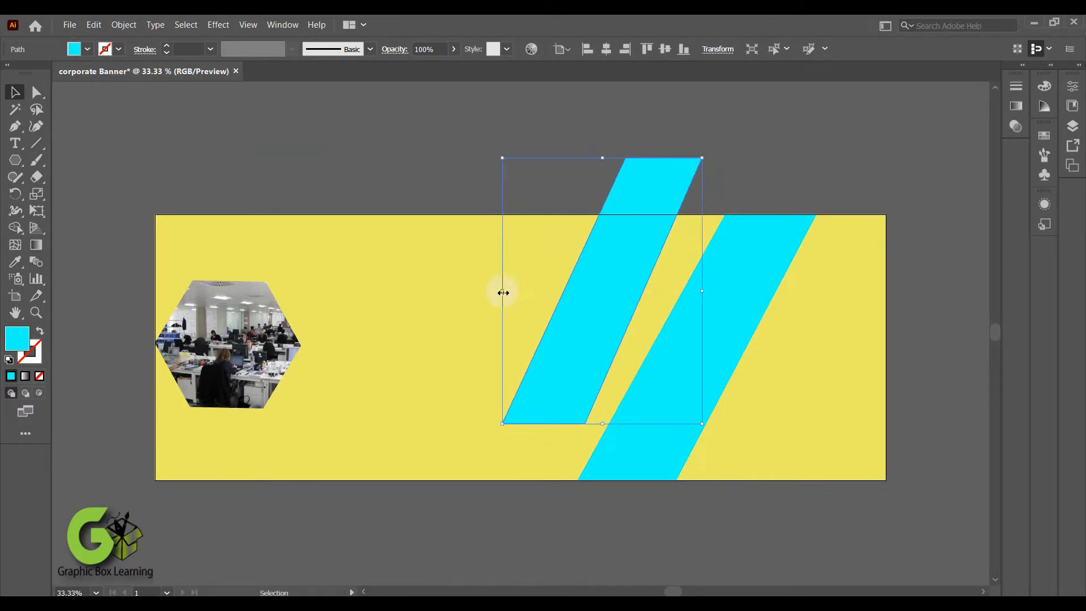
left_click_drag(503, 293, 538, 294)
left_click_drag(705, 152, 731, 171)
left_click_drag(636, 270, 673, 232)
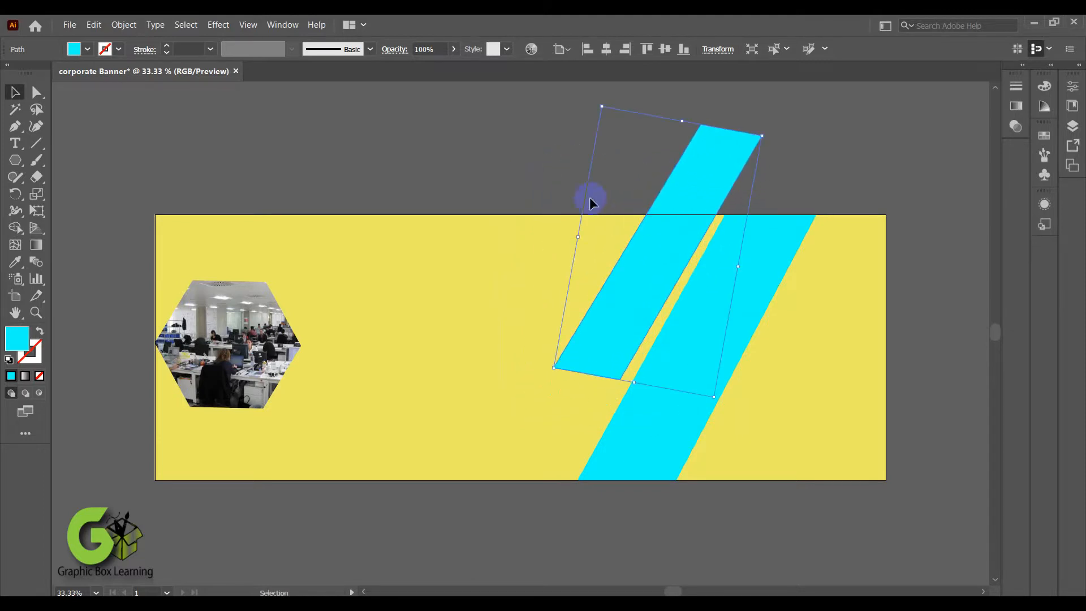
Narrow the band copy to about 502 px wide, rotate it slightly and place it close along the original's left edge.
left_click_drag(578, 239, 599, 248)
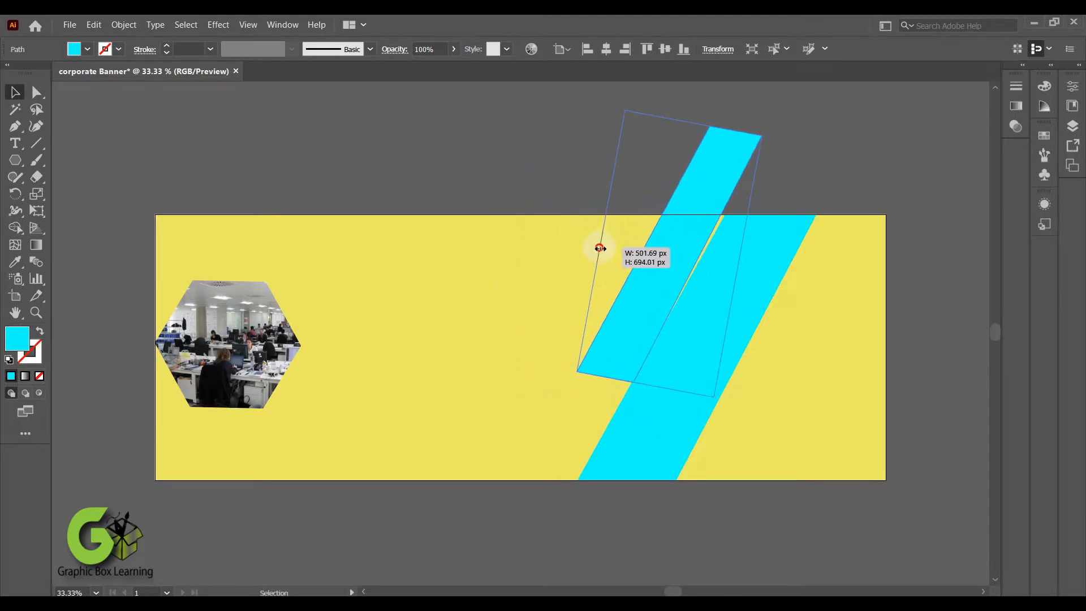
left_click_drag(670, 283, 654, 287)
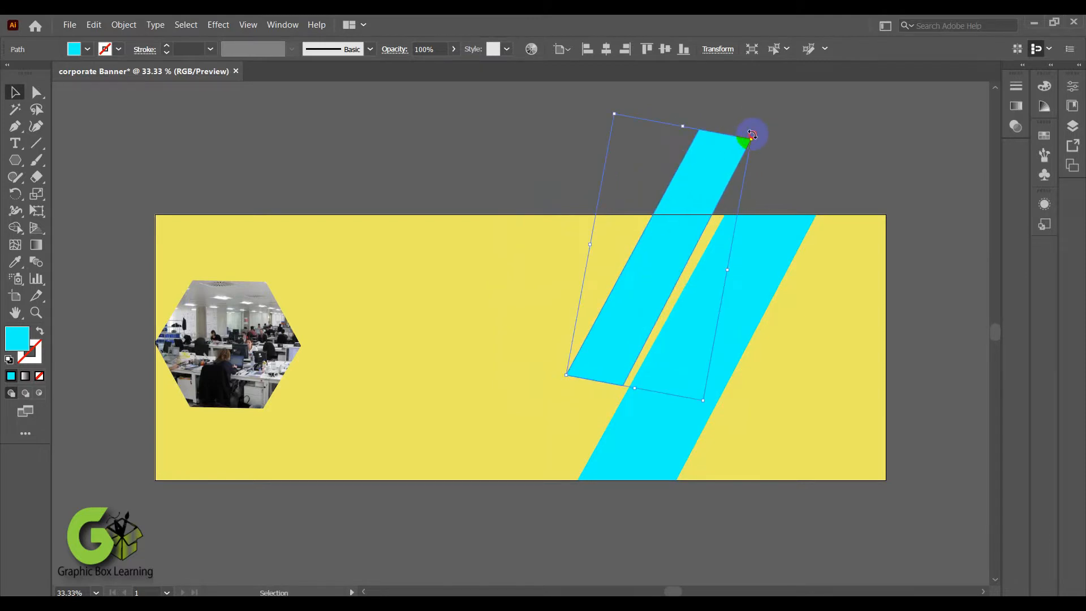
left_click_drag(751, 134, 757, 138)
left_click_drag(671, 246, 689, 230)
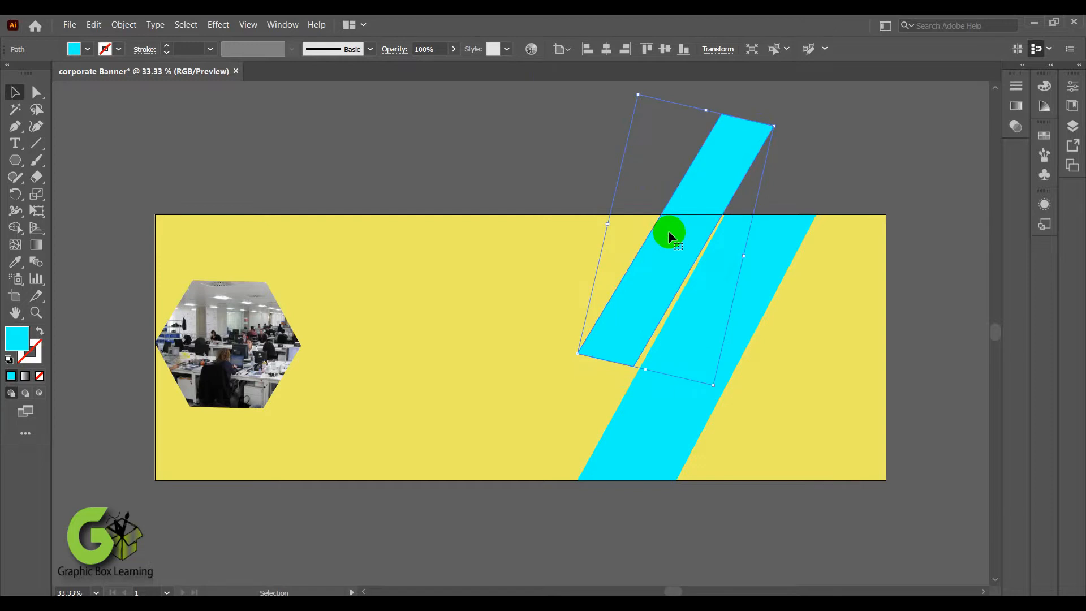
Reduce the band copy to a thin strip parallel to the wide band and duplicate it on the band's right side.
left_click_drag(609, 223, 664, 249)
left_click_drag(748, 129, 753, 120)
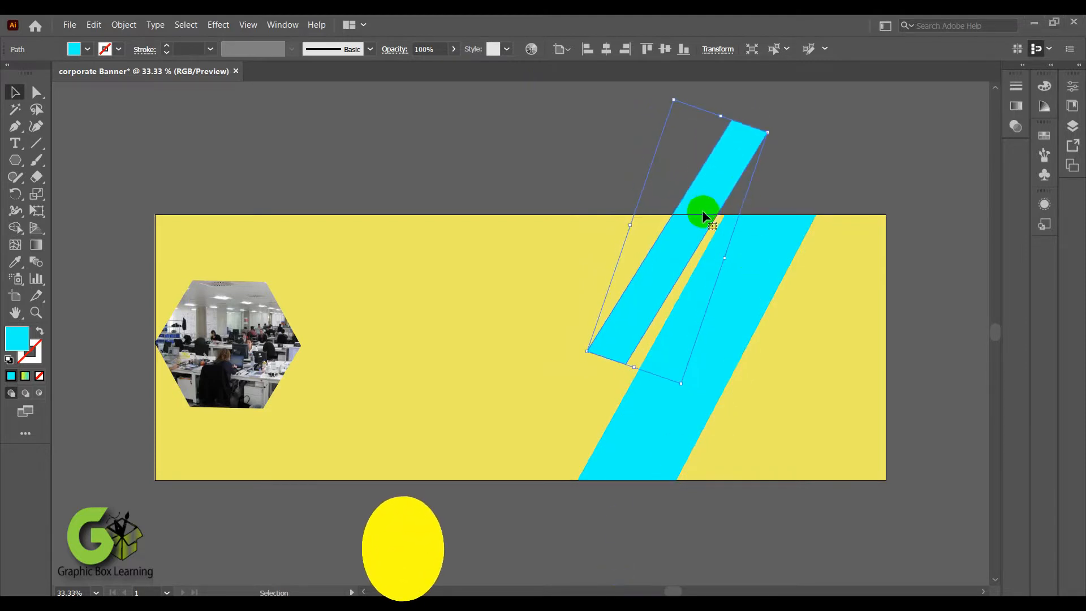
mouse_move(702, 211)
left_mouse_down()
mouse_move(673, 221)
mouse_move(709, 204)
left_mouse_up()
left_click_drag(638, 218, 668, 222)
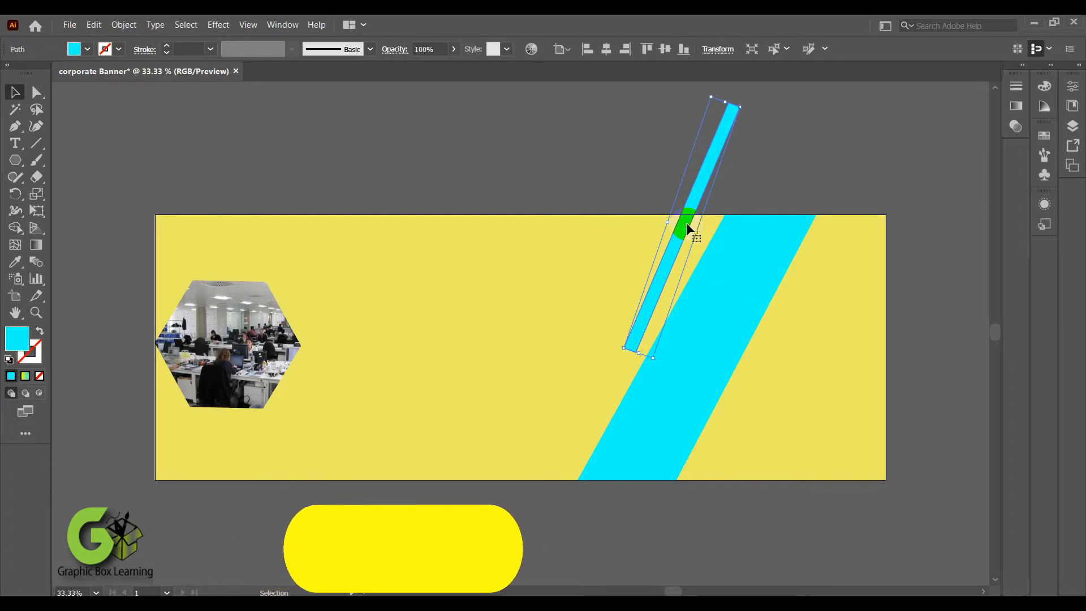
left_click_drag(746, 103, 753, 124)
left_click_drag(686, 227, 823, 241)
left_click(620, 168)
Fill the thin strip left of the wide band with the yellow-to-cyan linear gradient.
left_click(705, 253)
left_click(26, 376)
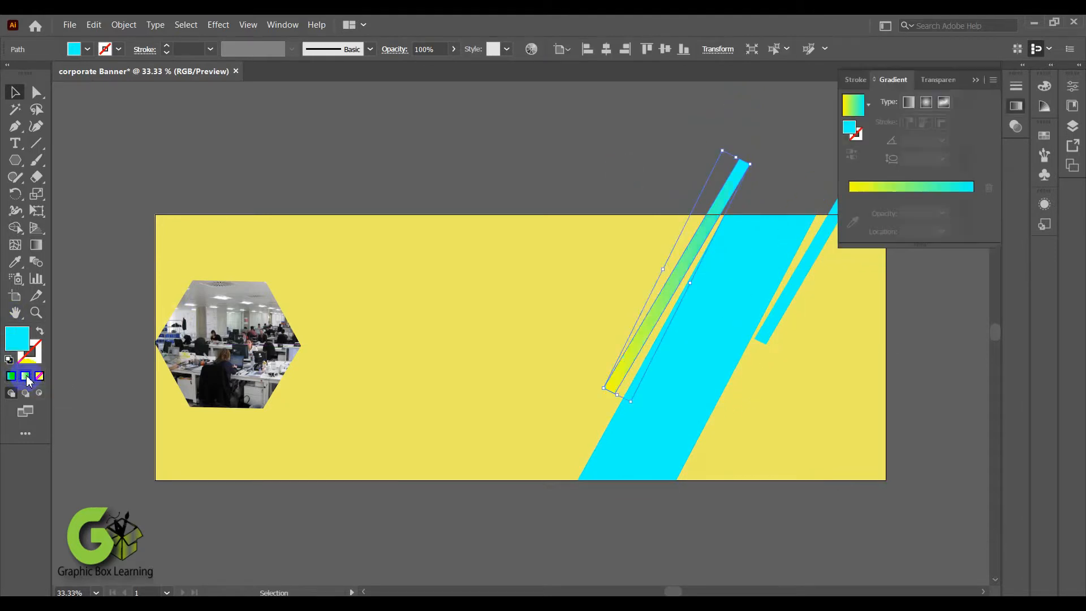
left_click(21, 265)
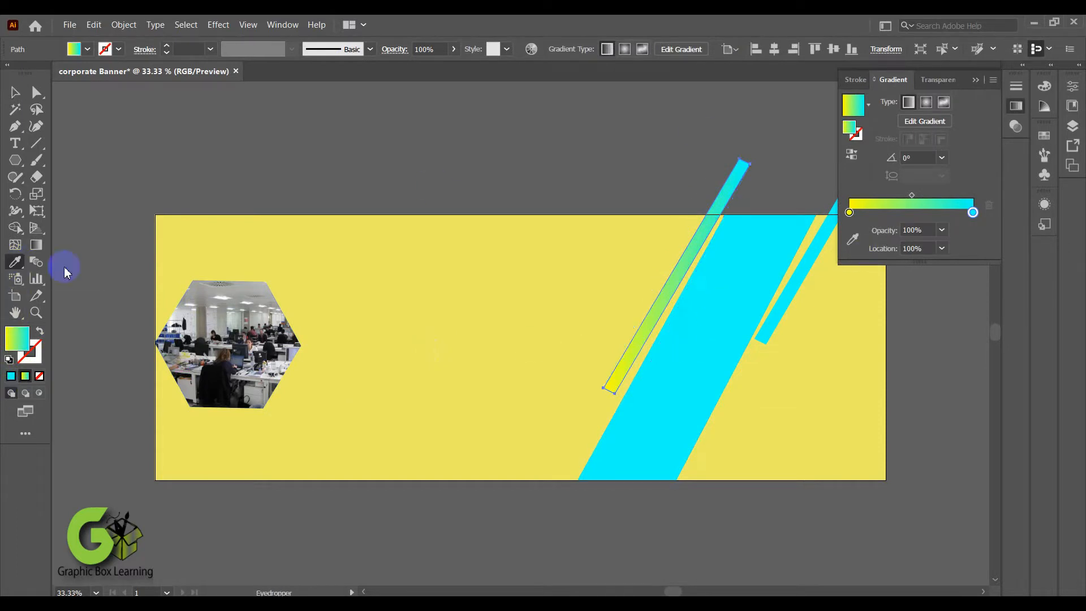
left_click(706, 270)
left_click(14, 93)
Copy the gradient fill from the left thin strip to the right one with the Eyedropper.
left_click(781, 300)
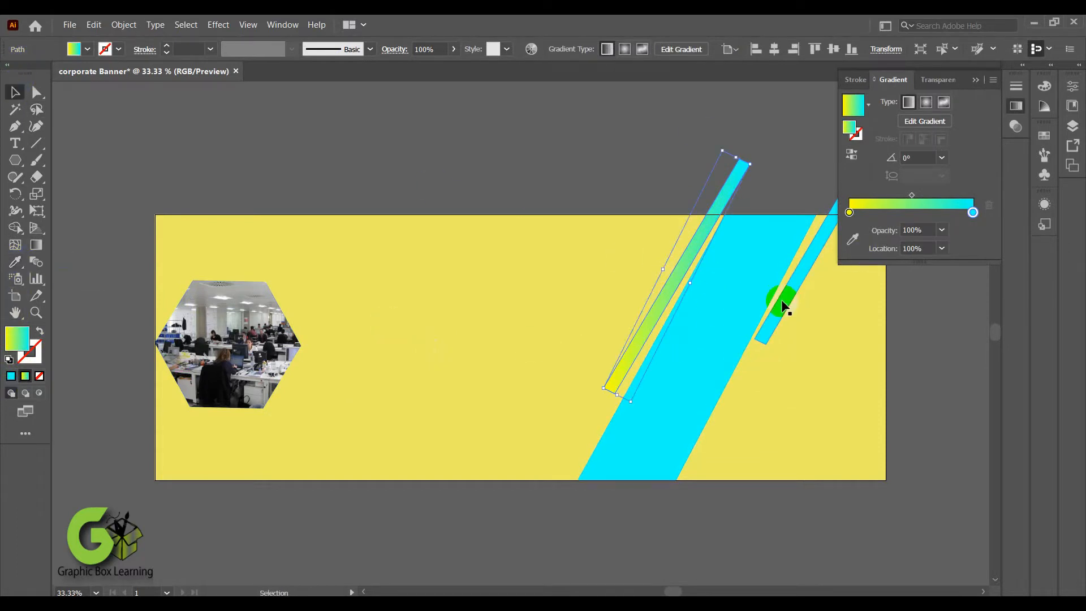
left_click(15, 262)
left_click(643, 332)
left_click(15, 93)
left_click(950, 332)
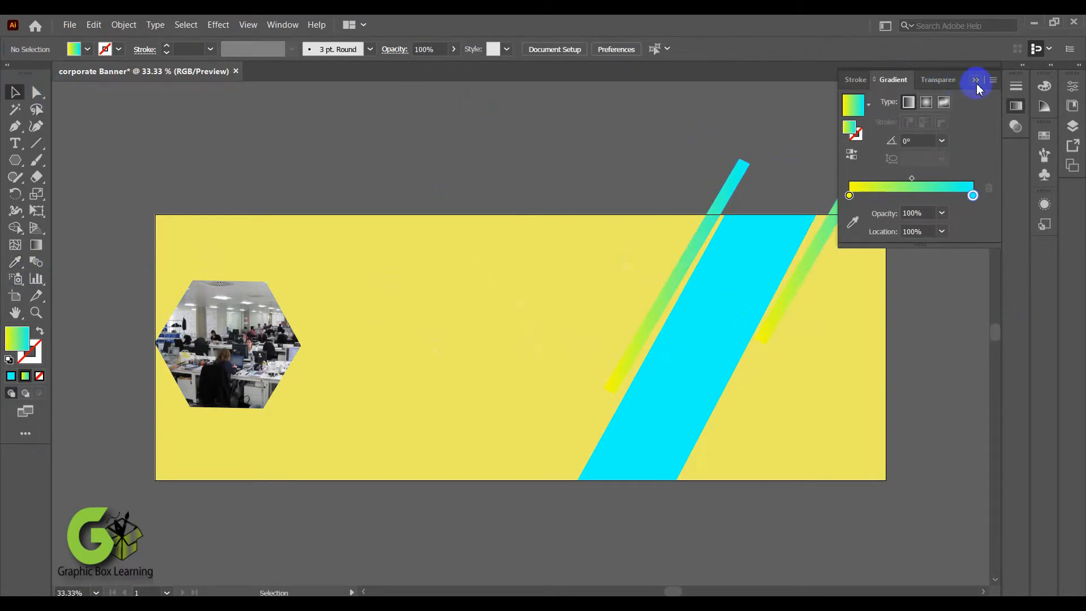
left_click(976, 80)
Draw a light grey rectangle over the slanted shapes, matching the banner's full height and reaching its right edge.
left_click(88, 49)
left_click(109, 115)
left_click(12, 182)
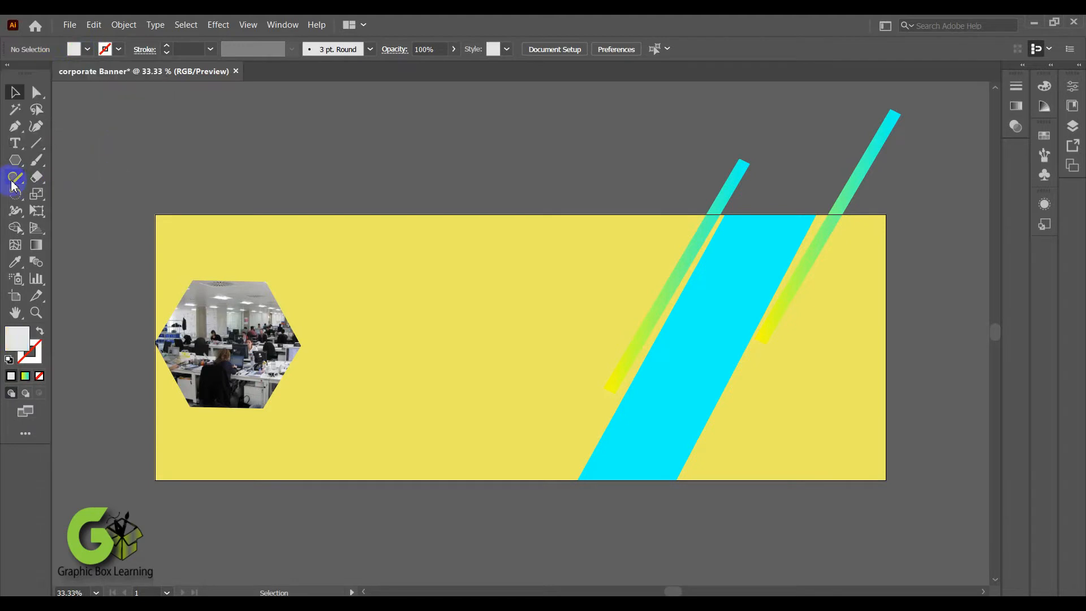
left_click_drag(21, 167, 47, 192)
left_click(68, 162)
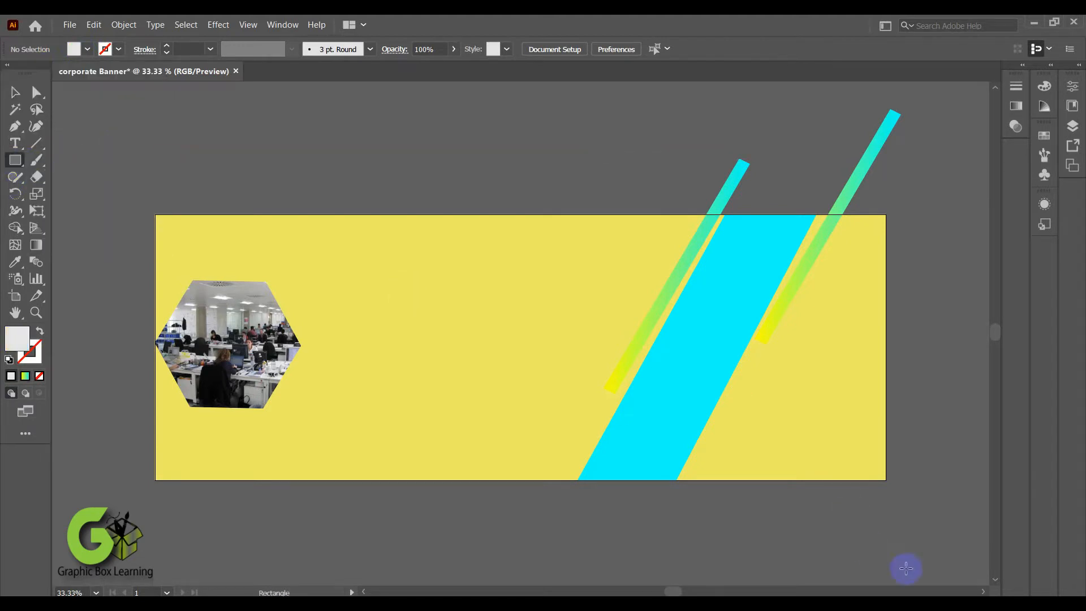
left_click_drag(887, 482, 548, 214)
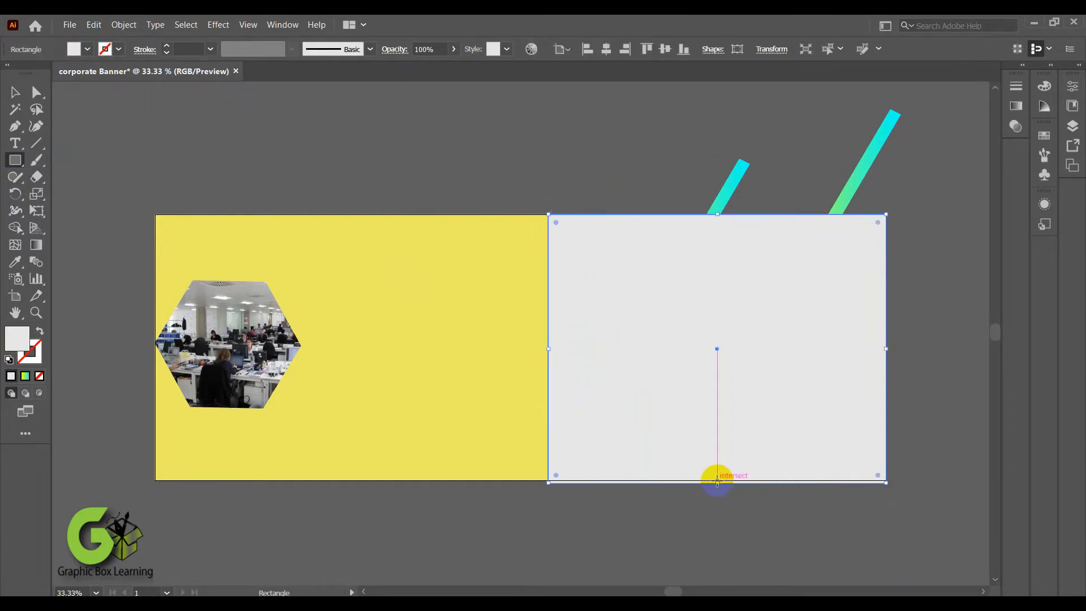
left_click_drag(717, 485, 717, 480)
Select the rectangle with the slanted shapes and cut off the strip ends above the banner using the Shape Builder.
left_click(15, 92)
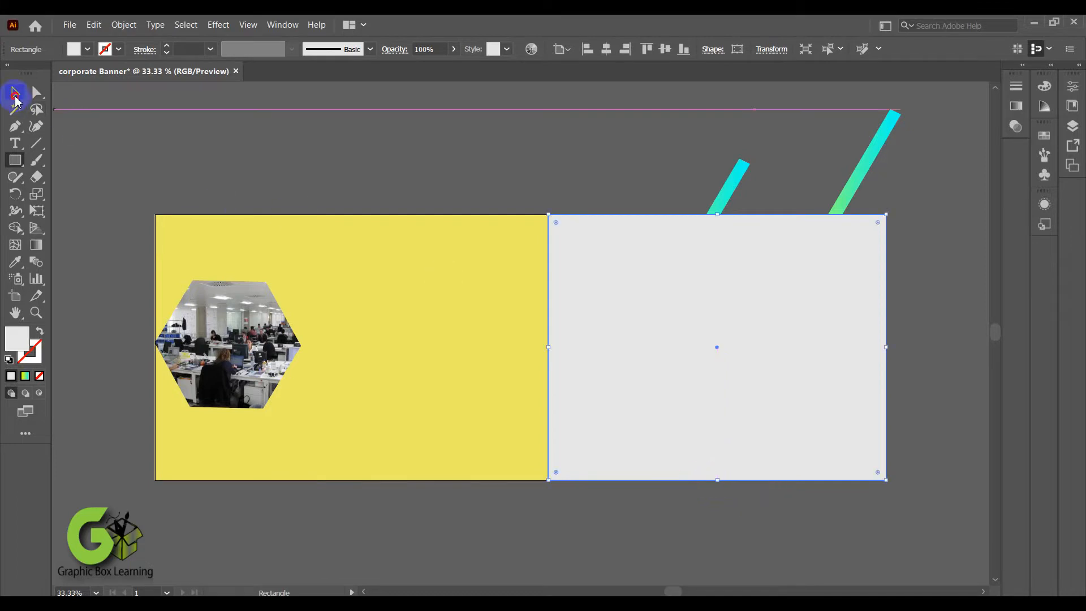
left_click(748, 186, "shift")
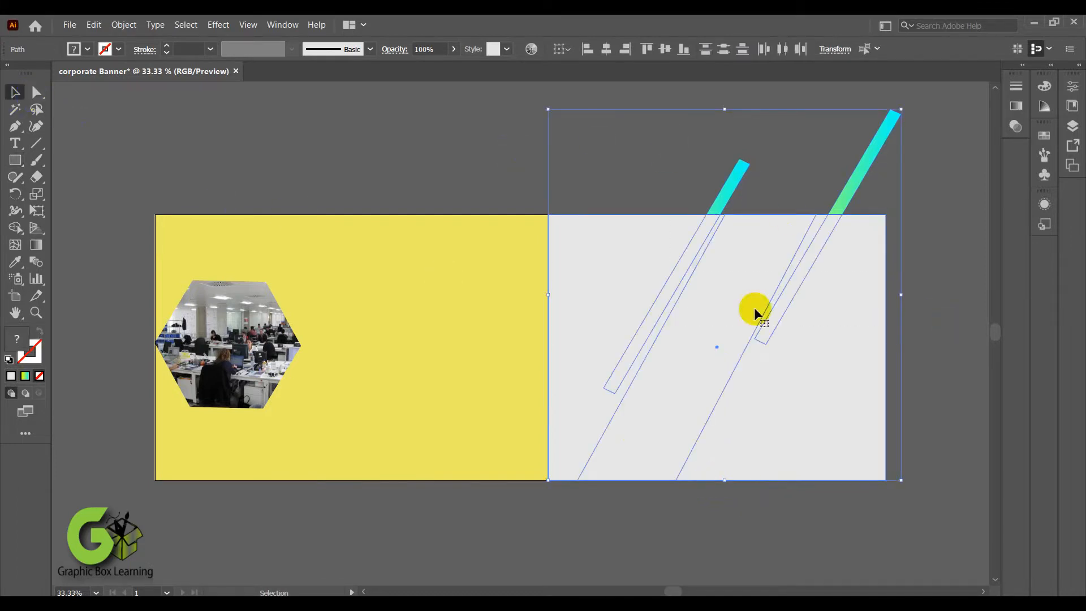
left_click(13, 229)
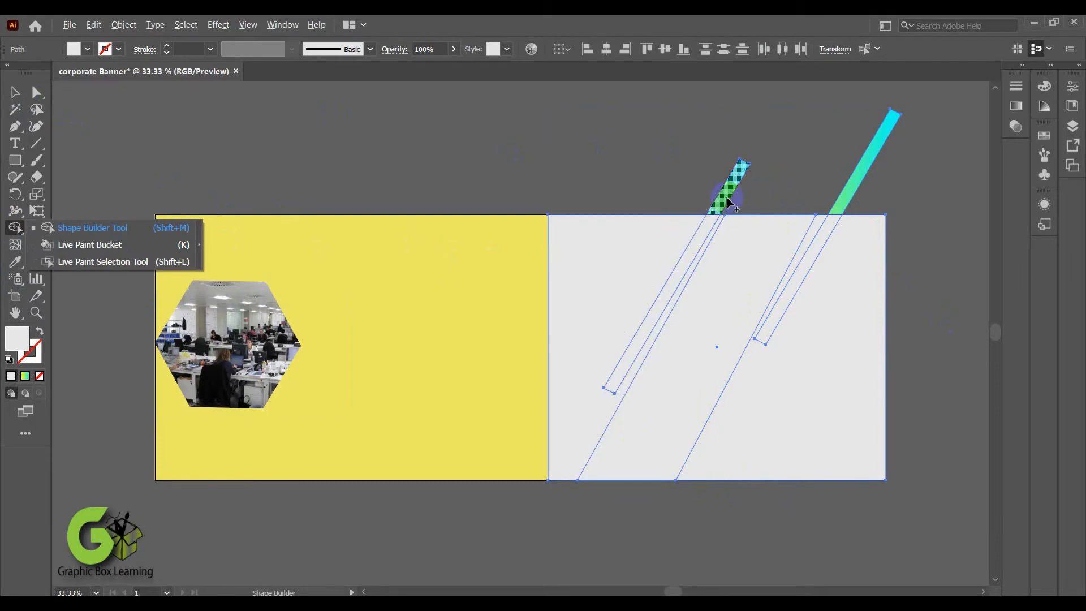
left_click(725, 196, "alt")
left_click(853, 168, "alt")
Delete the light grey rectangle covering the slanted shapes.
left_click(12, 92)
left_click(557, 173)
left_click(727, 277)
key("Delete")
scroll(564, 162, "down", 1)
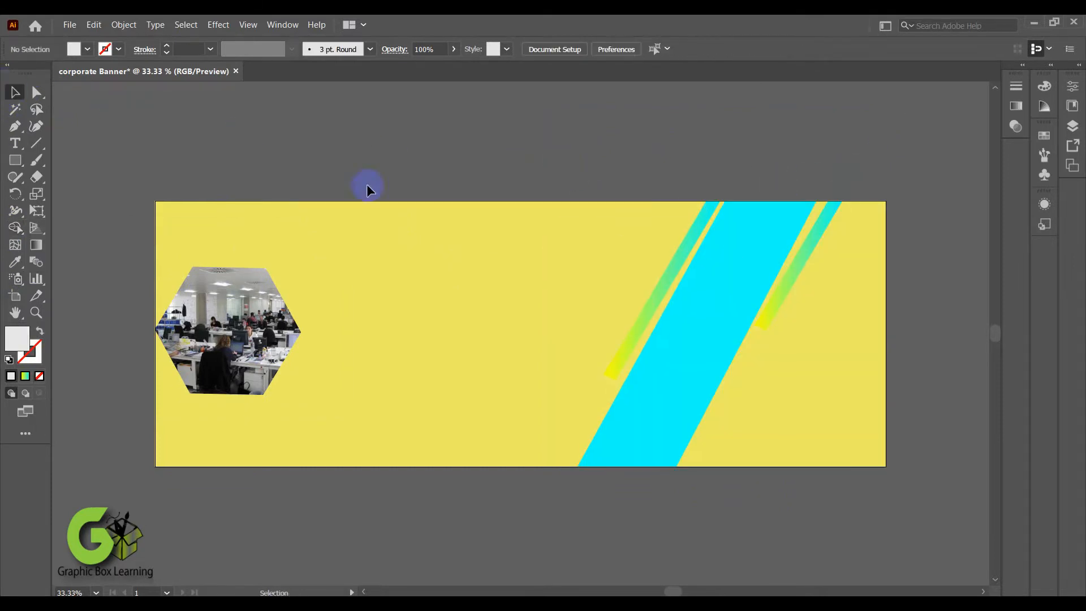
Draw a short diagonal line above the banner with a 1 pt cyan stroke.
left_click(36, 143)
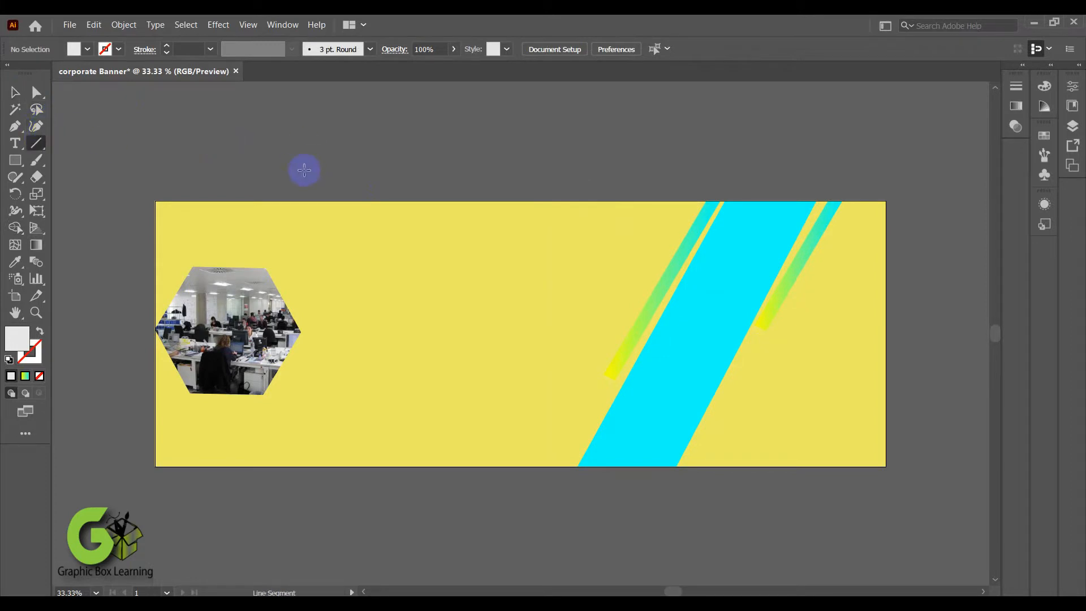
left_click_drag(304, 169, 336, 137)
left_click(166, 45)
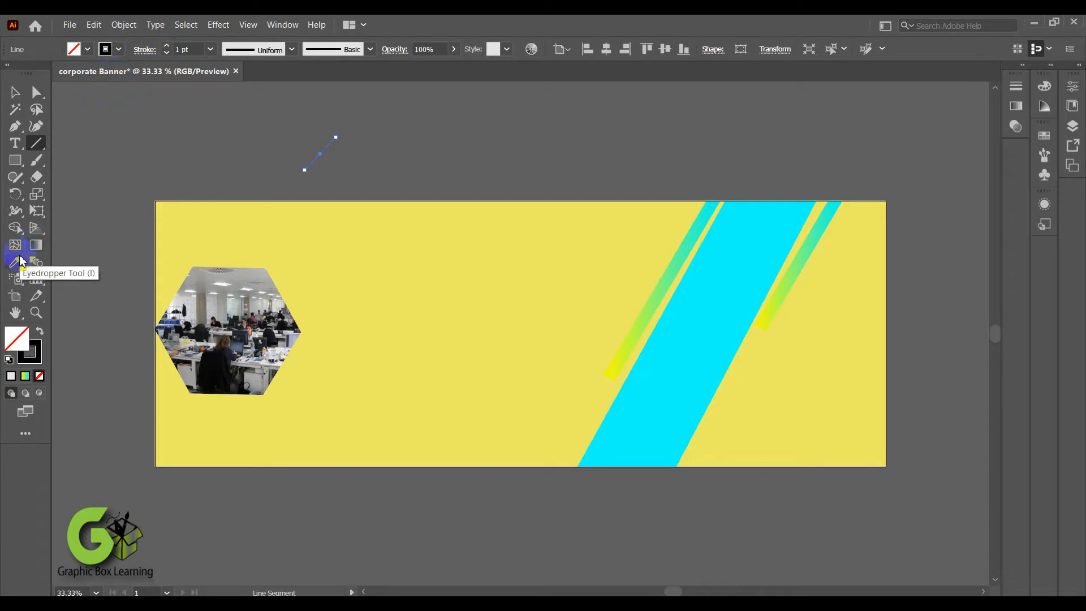
left_click(119, 49)
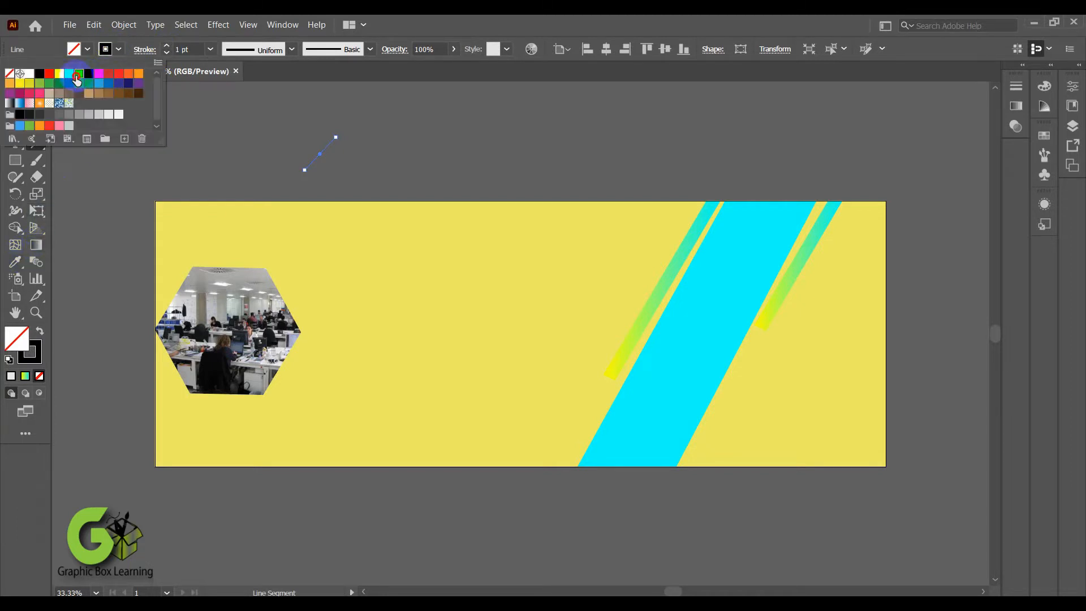
left_click(75, 77)
Duplicate the cyan diagonal line into a parallel pair and place a copy of the pair beside it.
left_click(11, 95)
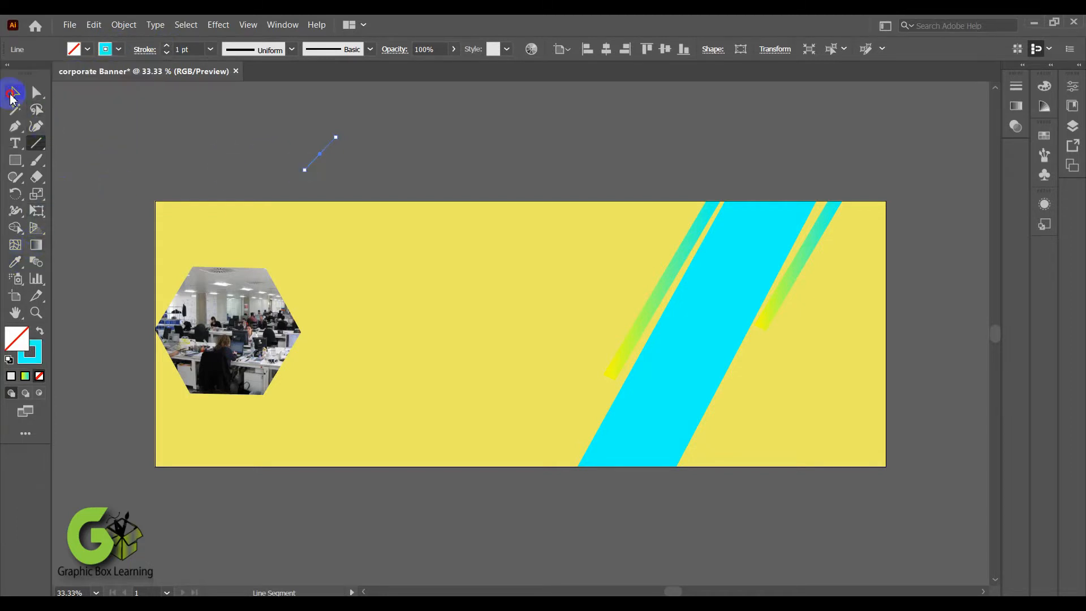
left_click(318, 152)
left_click_drag(319, 155, 397, 140)
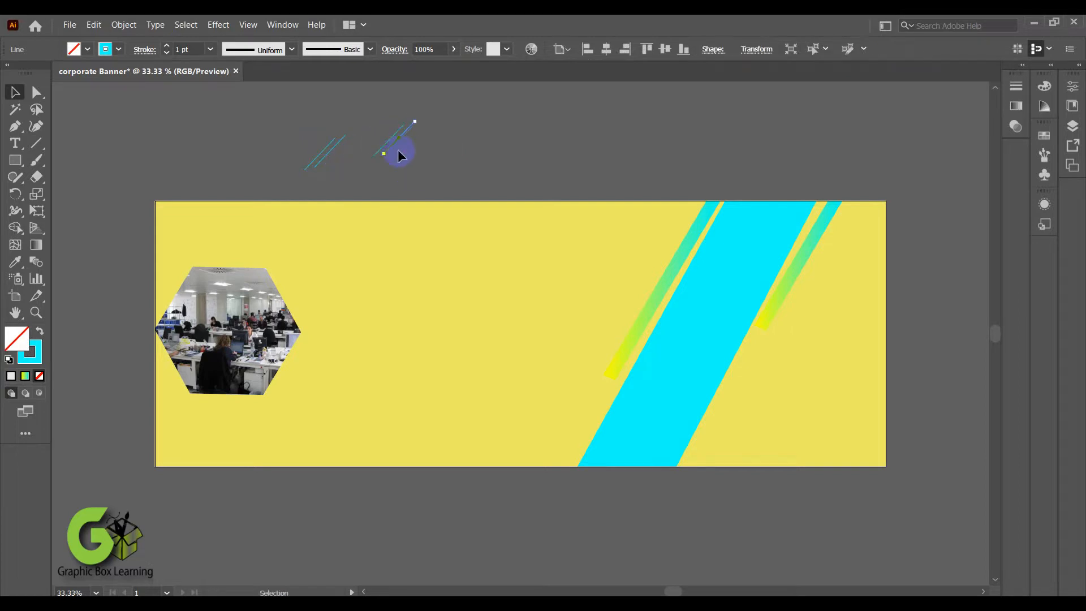
Group the two lines of each diagonal pair above the banner.
right_click(395, 131)
left_click(420, 205)
left_click(342, 163)
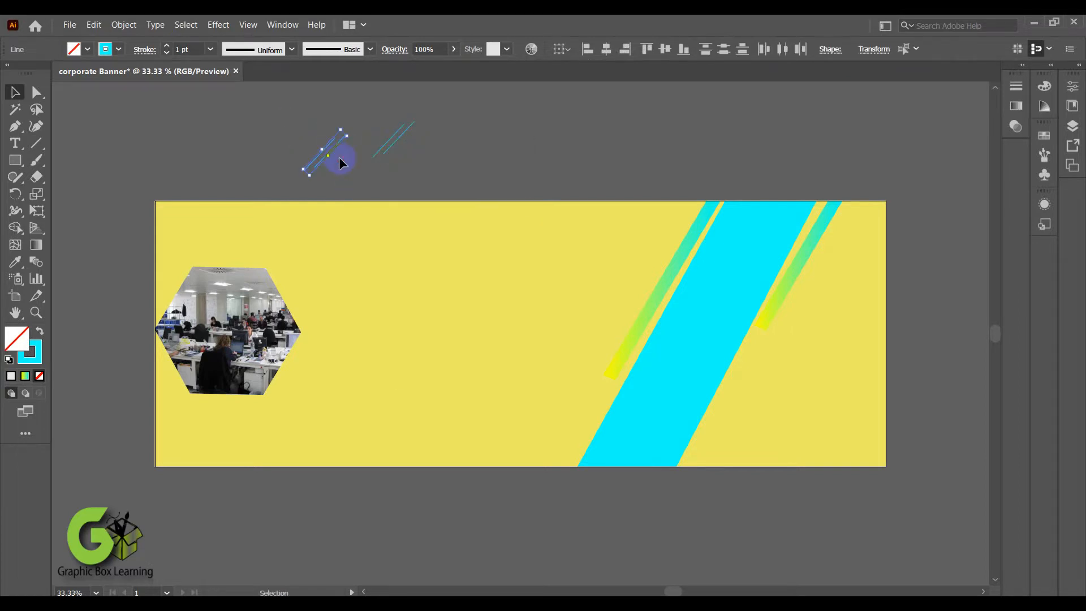
right_click(336, 157)
left_click(447, 222)
Move one line pair onto the banner's upper middle and the other near its lower-right corner.
left_click_drag(324, 150, 488, 219)
left_click(396, 138)
left_click_drag(396, 134, 830, 405)
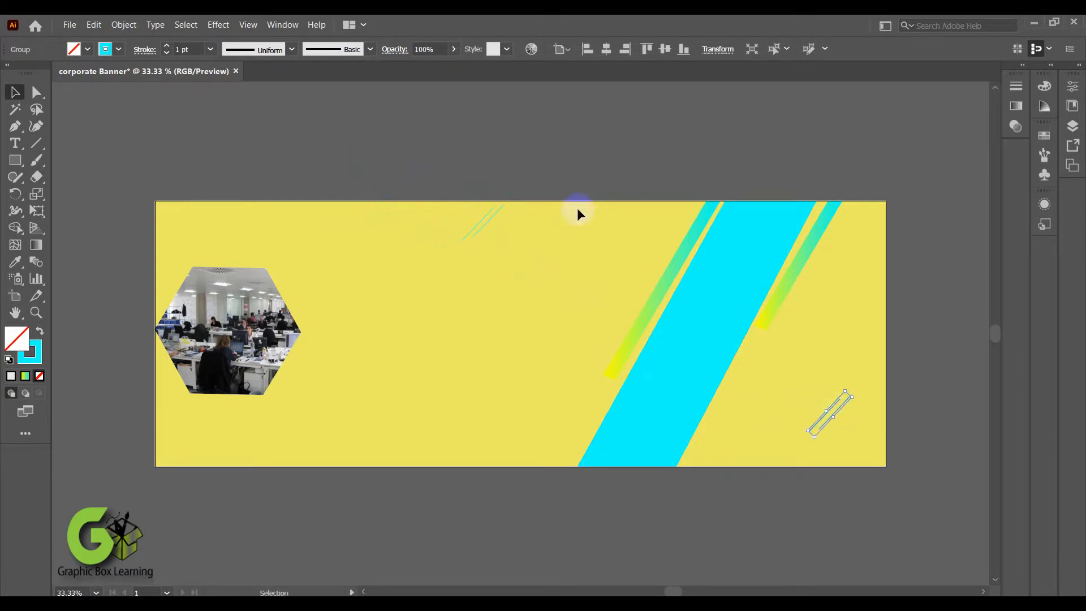
Set the stroke weight of both diagonal line pairs to 2 pt.
left_click(167, 46)
left_click(644, 252)
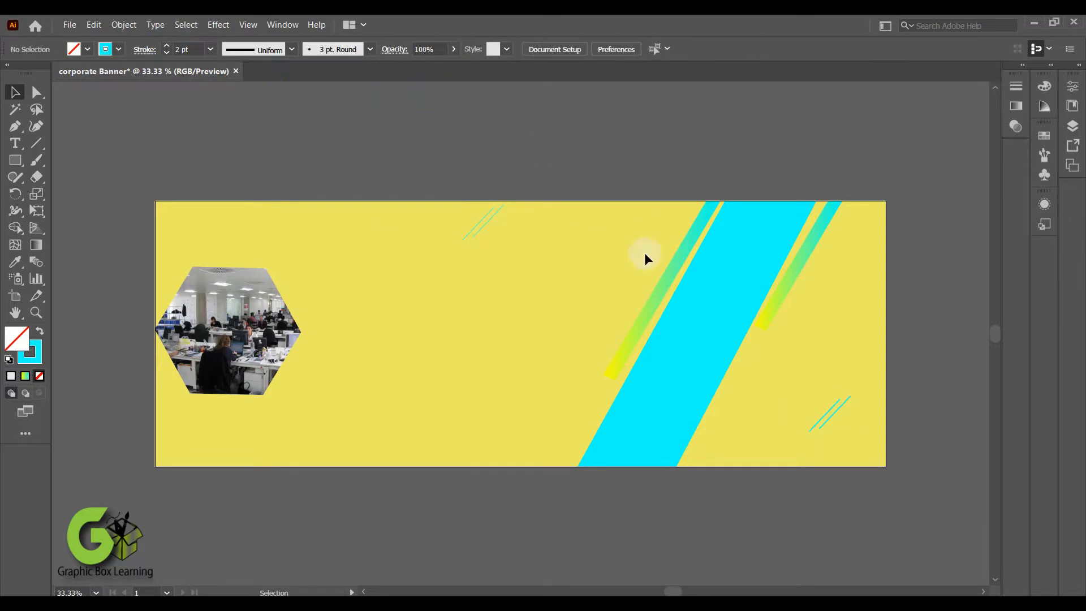
left_click(490, 225)
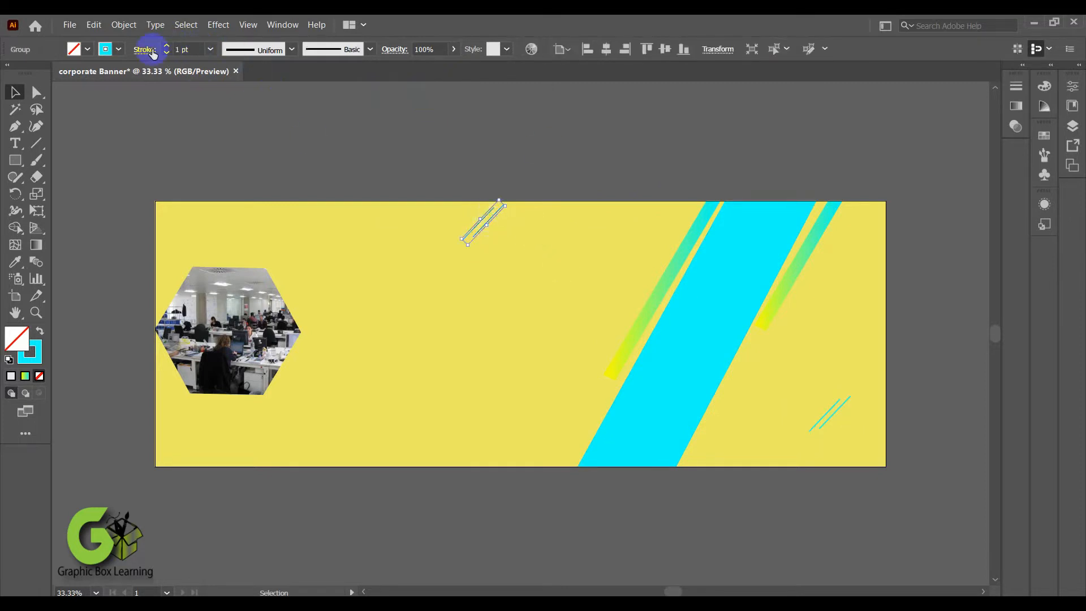
left_click(359, 139)
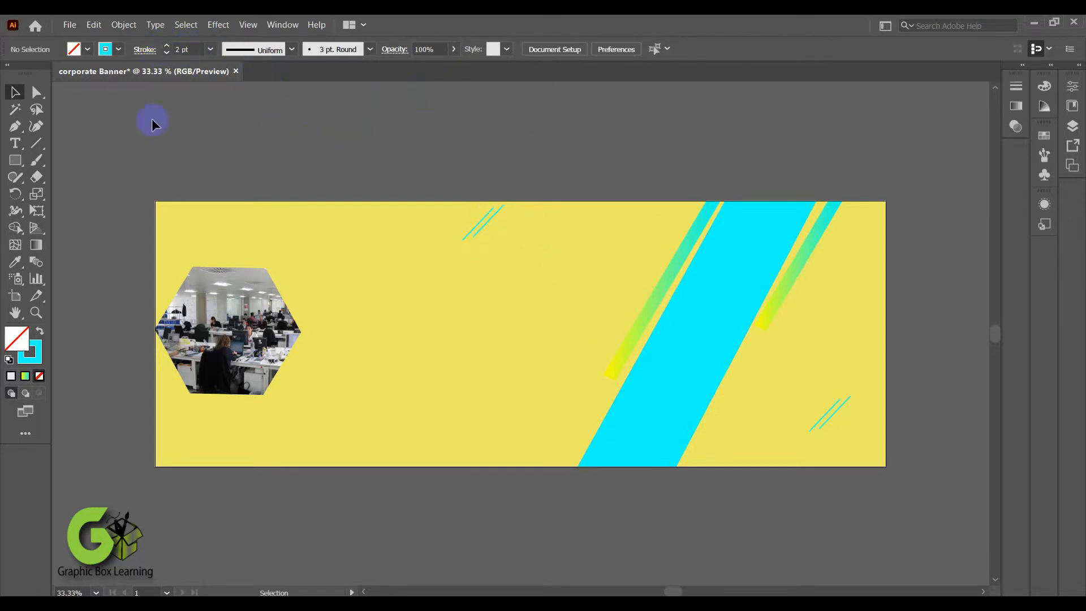
Draw three concentric cyan-outlined circles above the banner with the Ellipse tool and duplicate the set into three in a row.
left_click(16, 161)
left_click_drag(22, 167, 74, 194)
mouse_move(220, 123)
left_mouse_down()
mouse_move(260, 162)
mouse_move(242, 136)
mouse_move(254, 146)
mouse_move(251, 161)
mouse_move(315, 149)
mouse_move(320, 160)
left_mouse_up()
left_click(14, 92)
left_click_drag(234, 149, 228, 143)
left_click_drag(300, 145, 231, 138)
left_click_drag(274, 177, 403, 152)
Group the concentric circles of each set above the banner.
right_click(242, 147)
left_click(278, 208)
left_click(211, 125)
left_click(241, 143)
left_click(232, 173)
Move the circle groups onto the banner: above the office photo, beside the left gradient strip, and near the bottom edge's middle.
left_click_drag(237, 145, 189, 232)
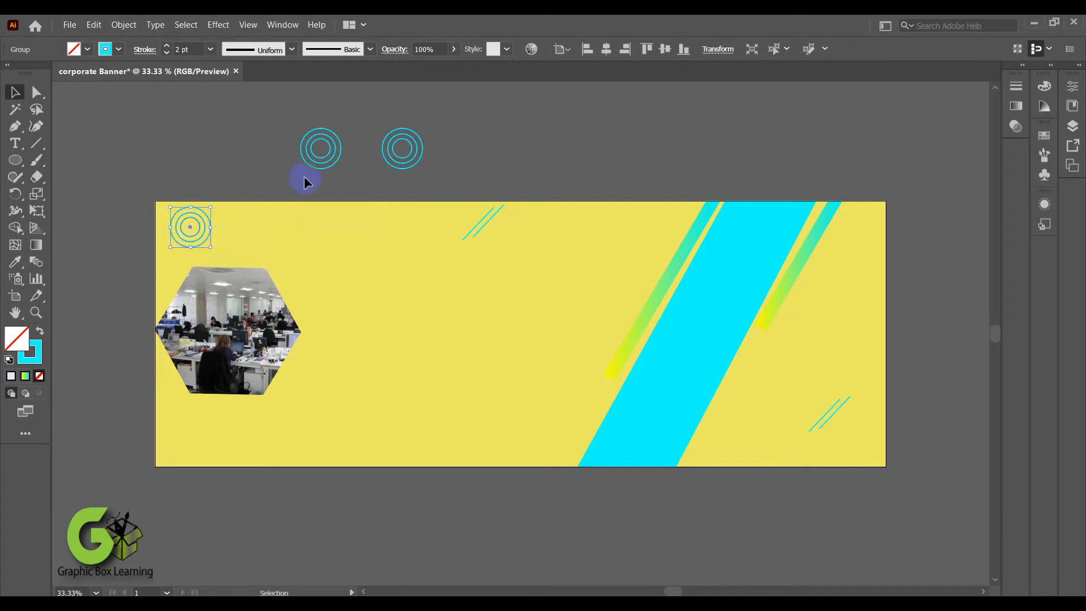
left_click(322, 148)
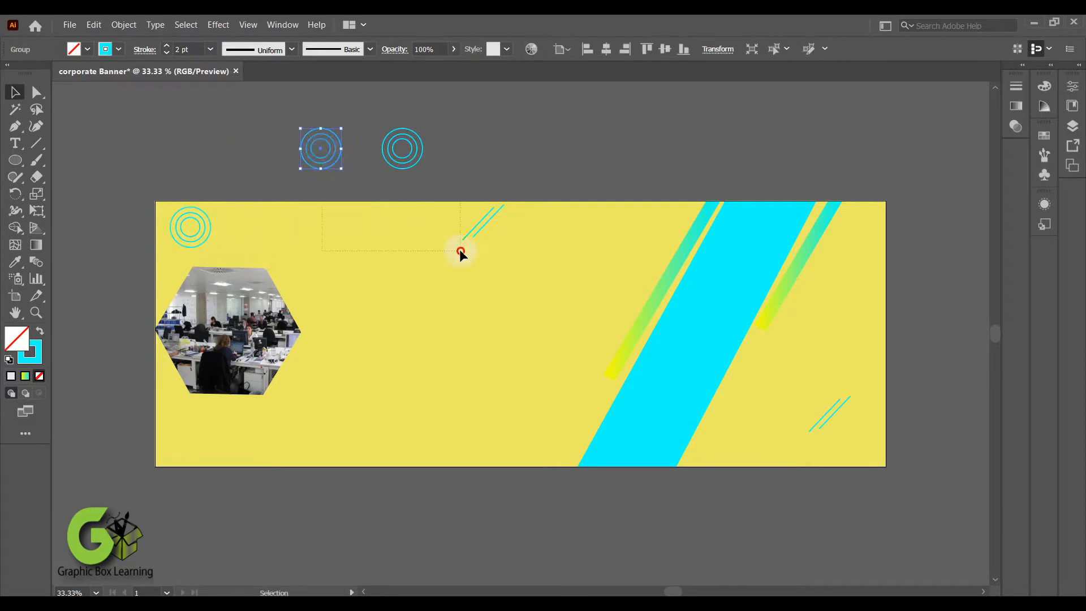
left_click(448, 109)
left_click(324, 149)
left_click_drag(321, 147, 628, 250)
left_click_drag(336, 121, 443, 169)
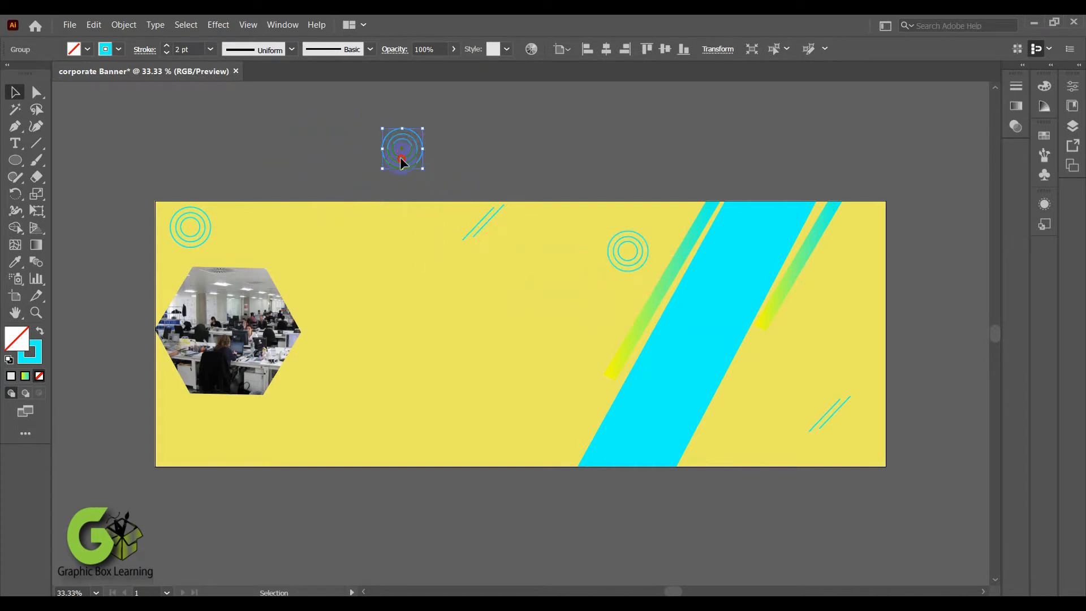
left_click_drag(402, 154, 424, 441)
left_click(452, 140)
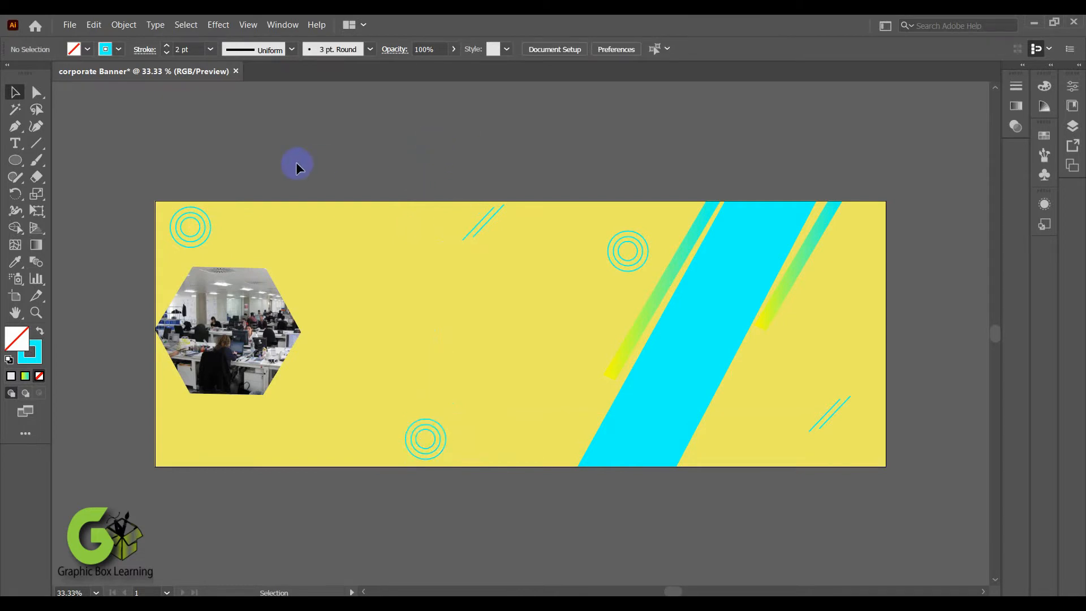
Switch to the browser's lipsum.com page, select the "What is Lorem Ipsum?" text up to "1500s", and return to Illustrator.
scroll(296, 162, "up", 2)
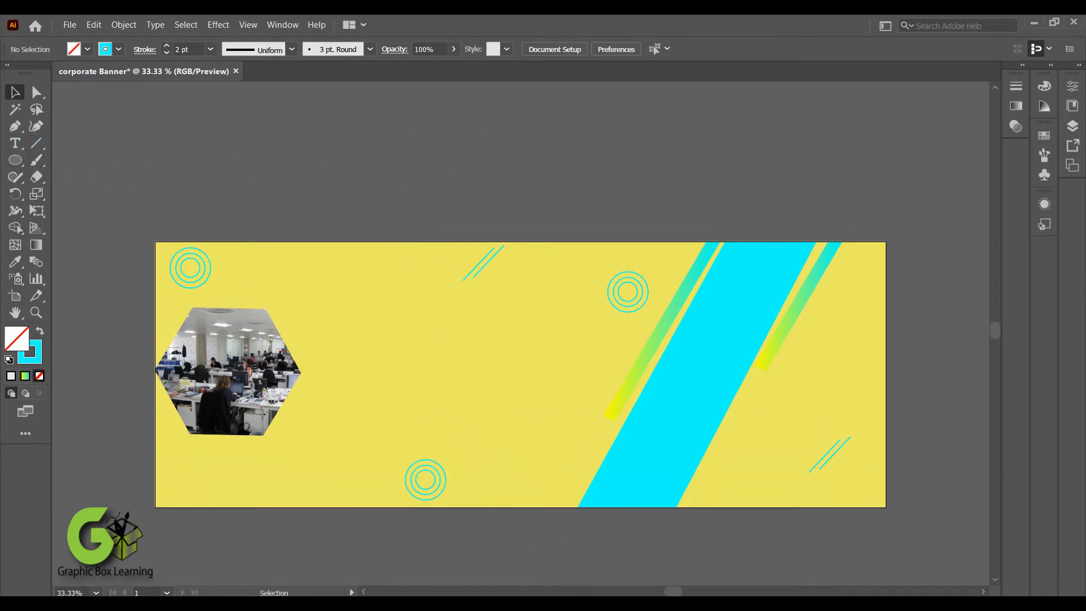
mouse_move(611, 604)
left_click(631, 560)
left_click(815, 27)
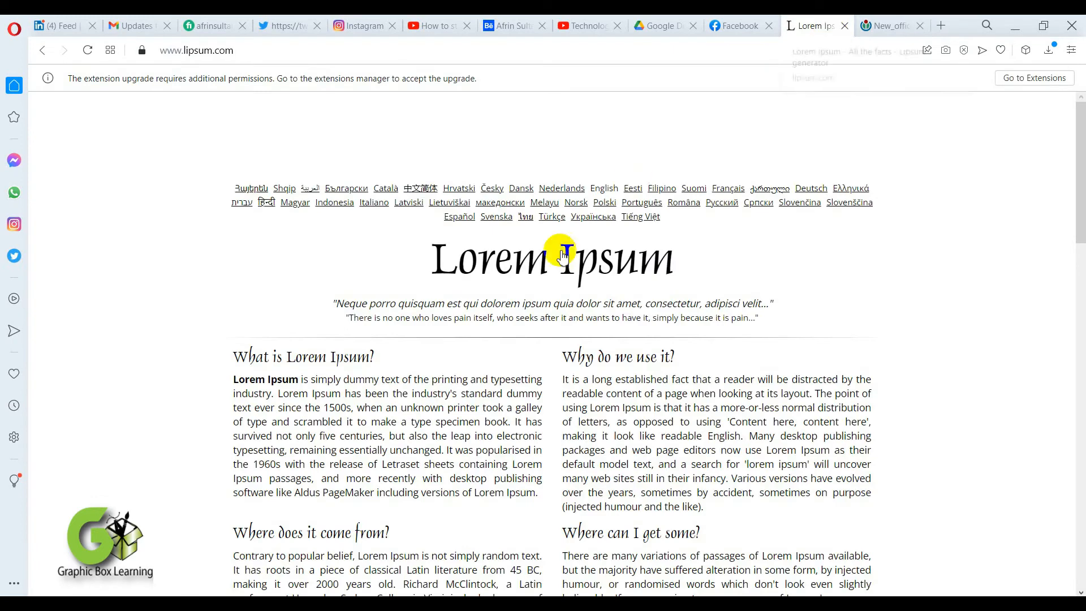
left_click_drag(353, 409, 236, 375)
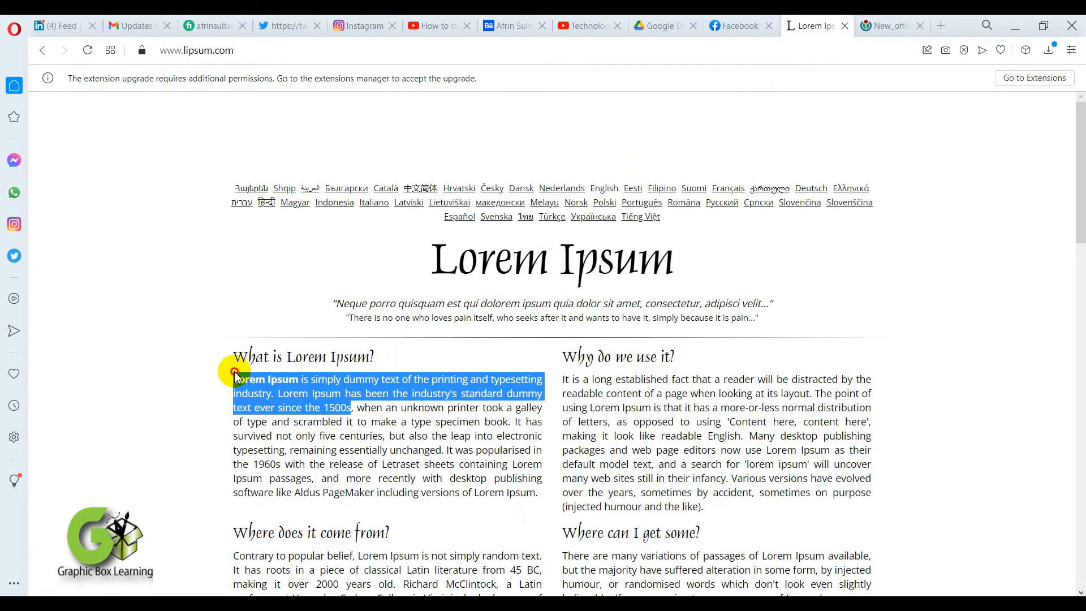
left_click(1016, 25)
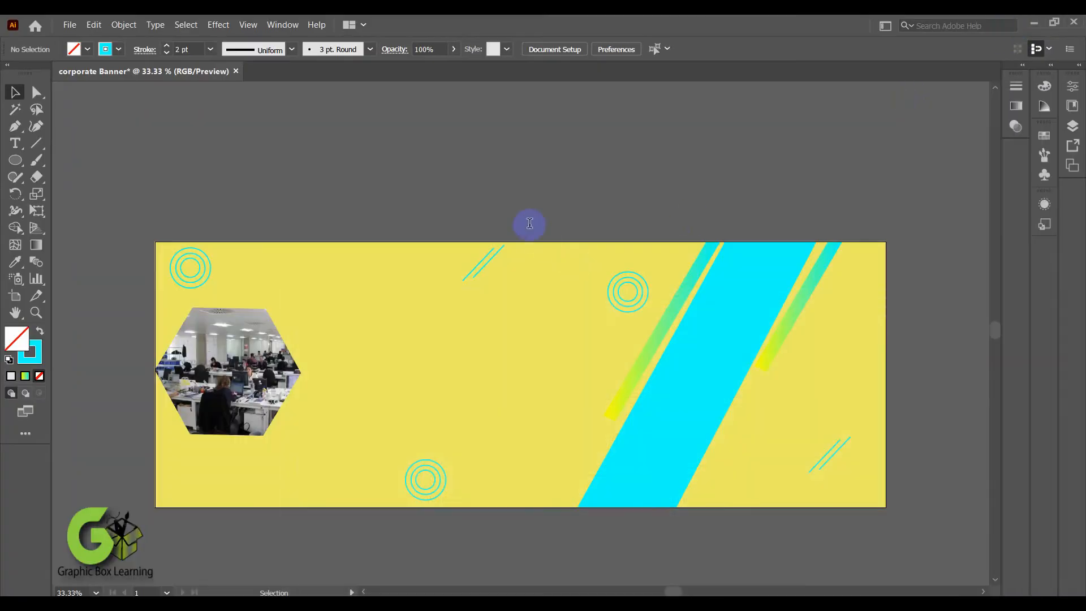
Create a wide text frame filled with placeholder text above the banner and shift it slightly up and right.
left_click(15, 143)
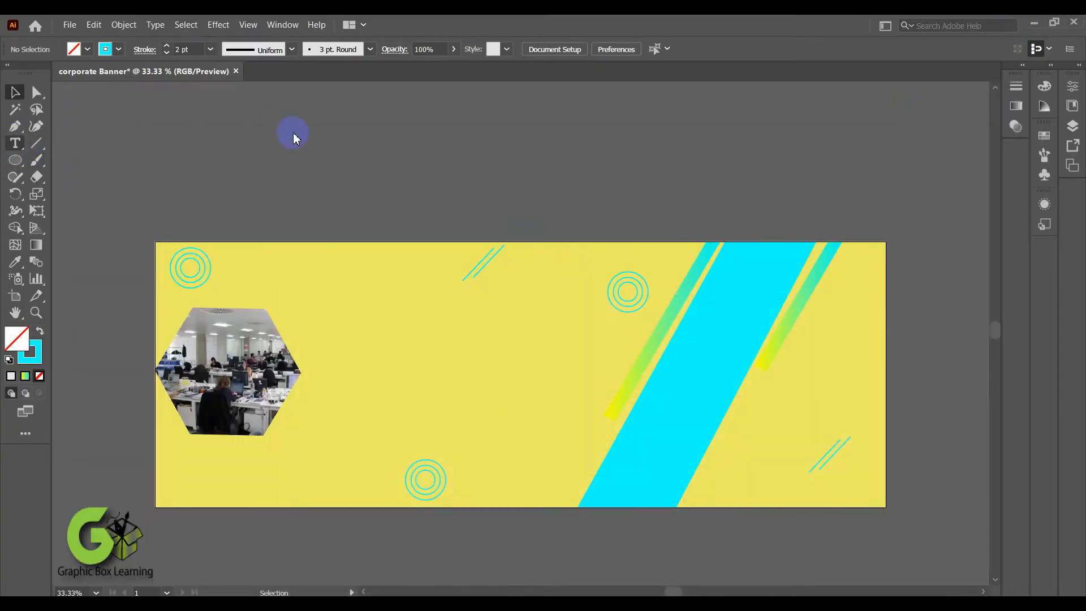
left_click_drag(262, 138, 553, 211)
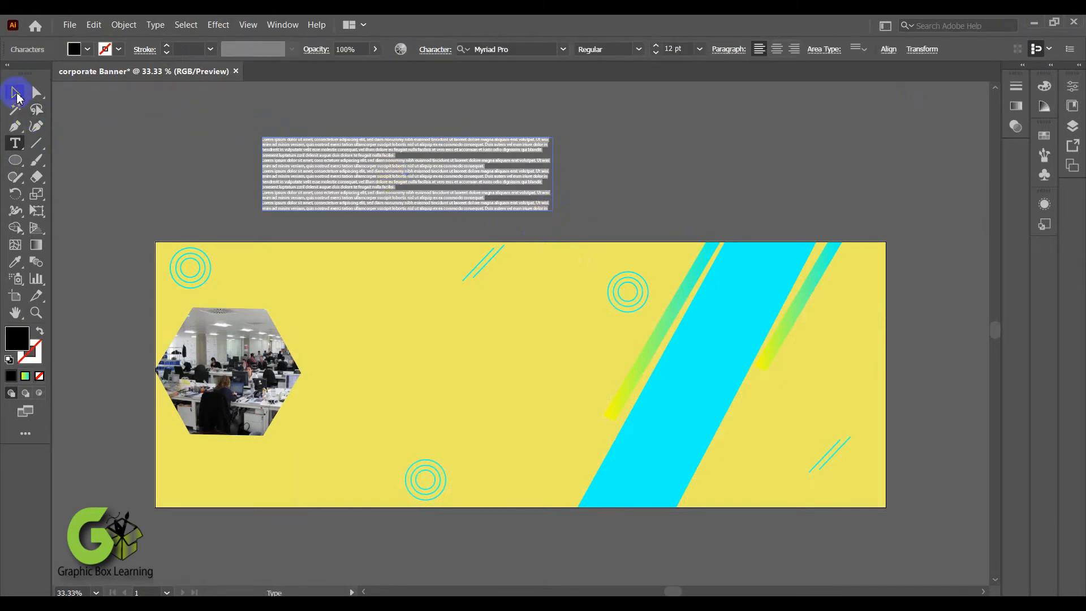
left_click(17, 96)
left_click_drag(463, 166, 475, 146)
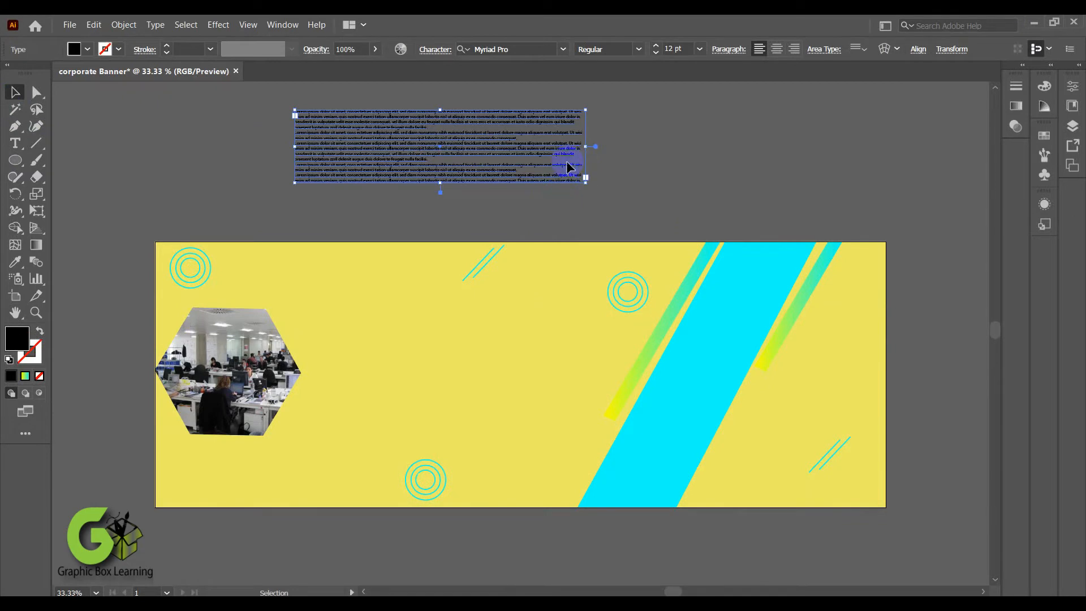
Delete the repeated placeholder text below the frame's first four lines.
left_click(15, 143)
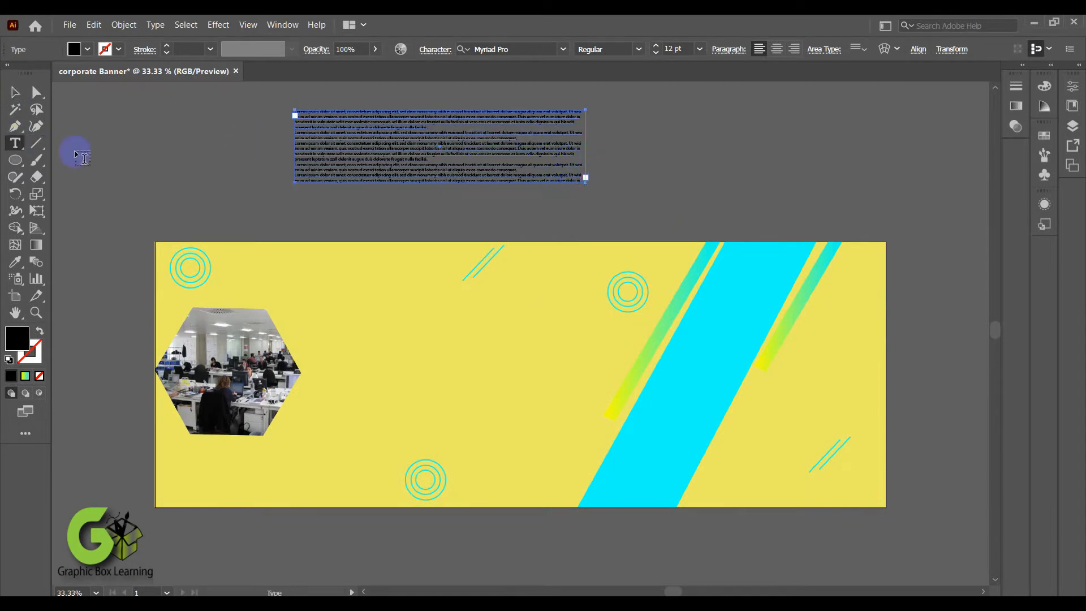
left_click(583, 176)
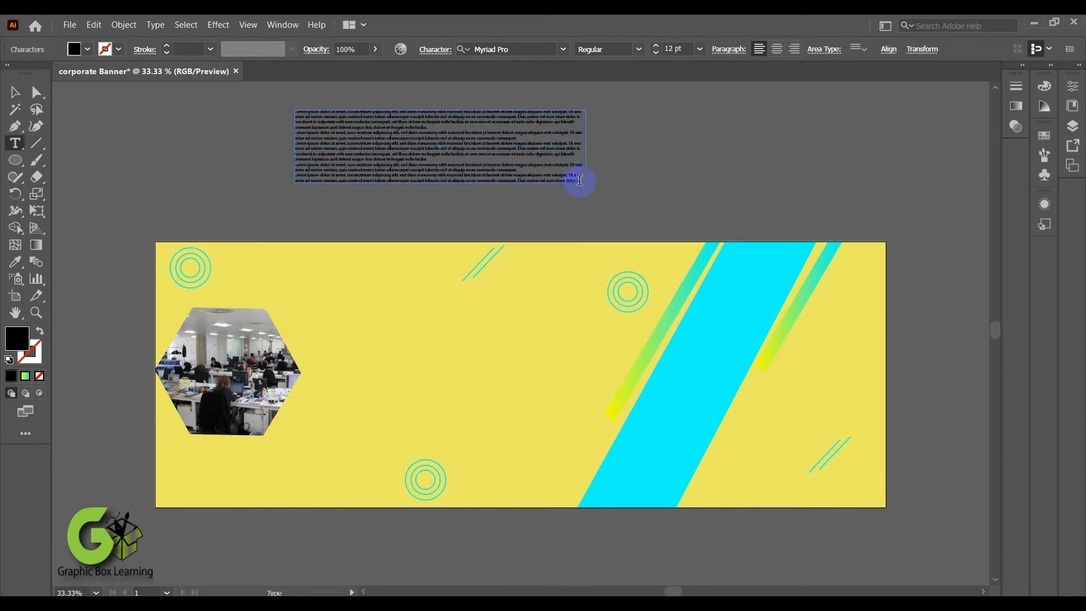
left_click_drag(585, 180, 290, 130)
key("Delete")
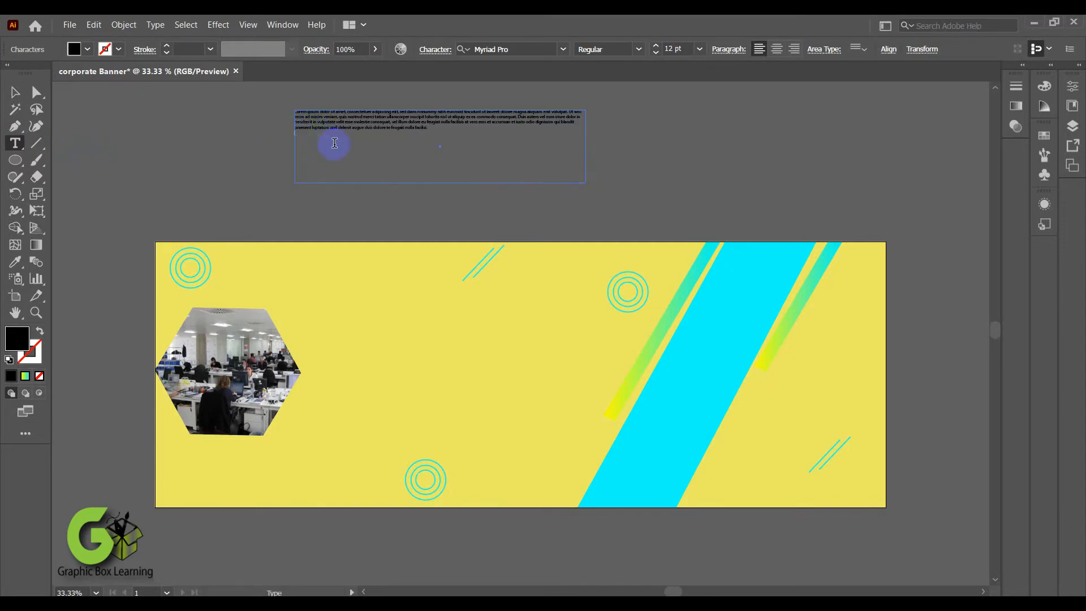
Set the placeholder text's font size to 24 pt and move the frame slightly down and right above the banner.
left_click(15, 91)
left_click(702, 50)
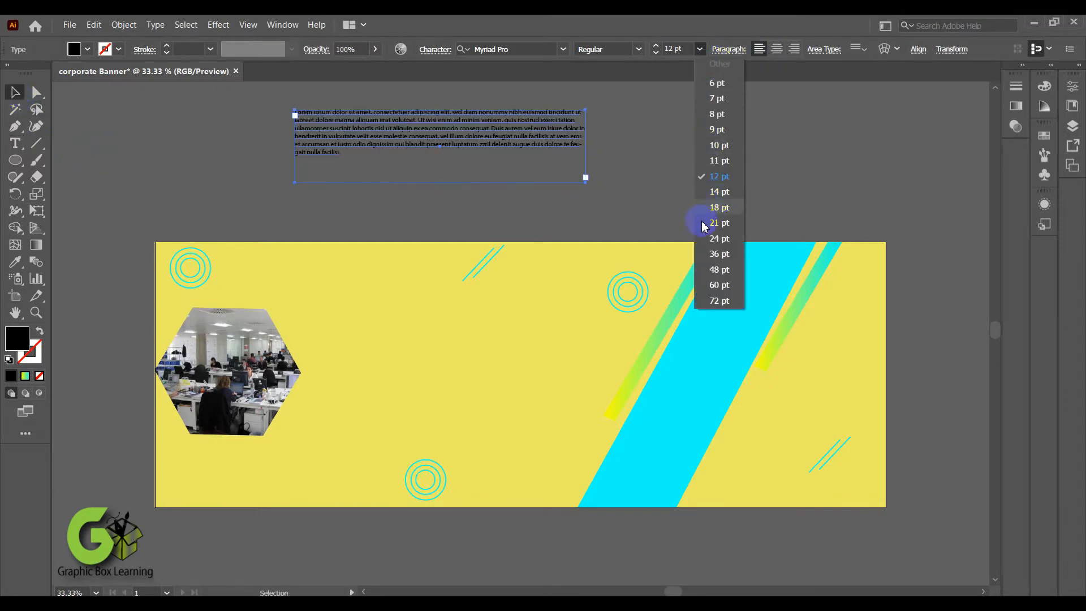
left_click(710, 239)
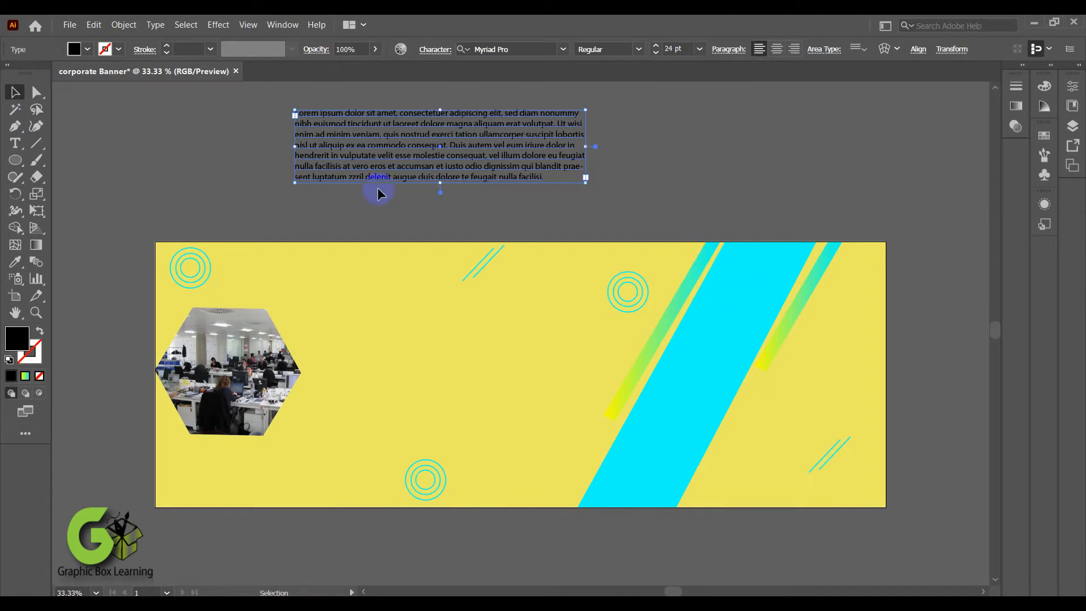
left_click(124, 154)
left_click_drag(283, 107, 590, 202)
left_click_drag(481, 128, 528, 148)
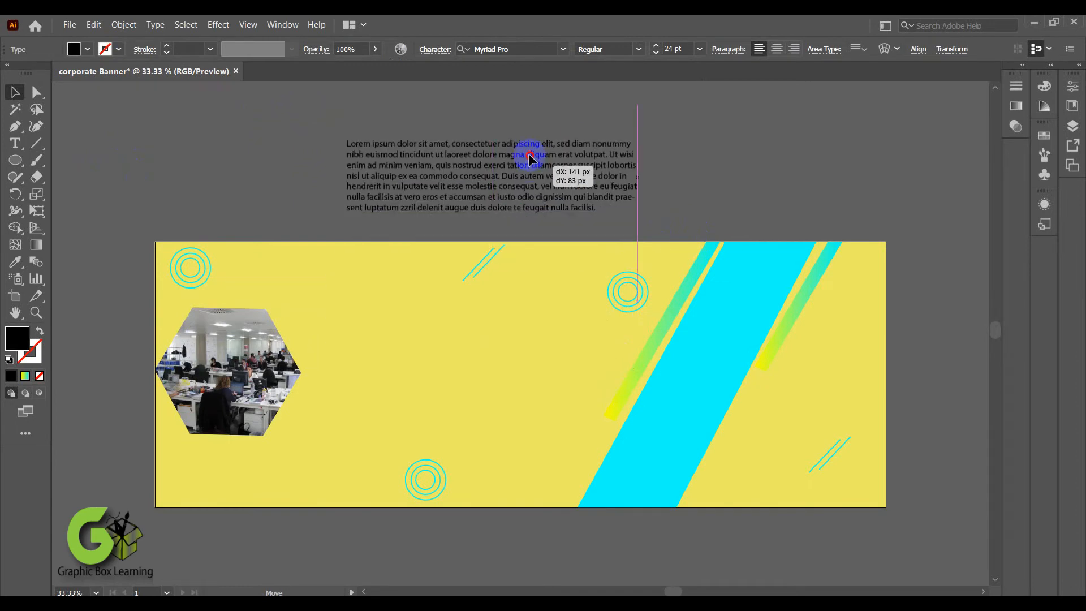
Delete the last three lines of the placeholder paragraph, starting from "hendrerit".
key("t")
left_click_drag(604, 194, 345, 168)
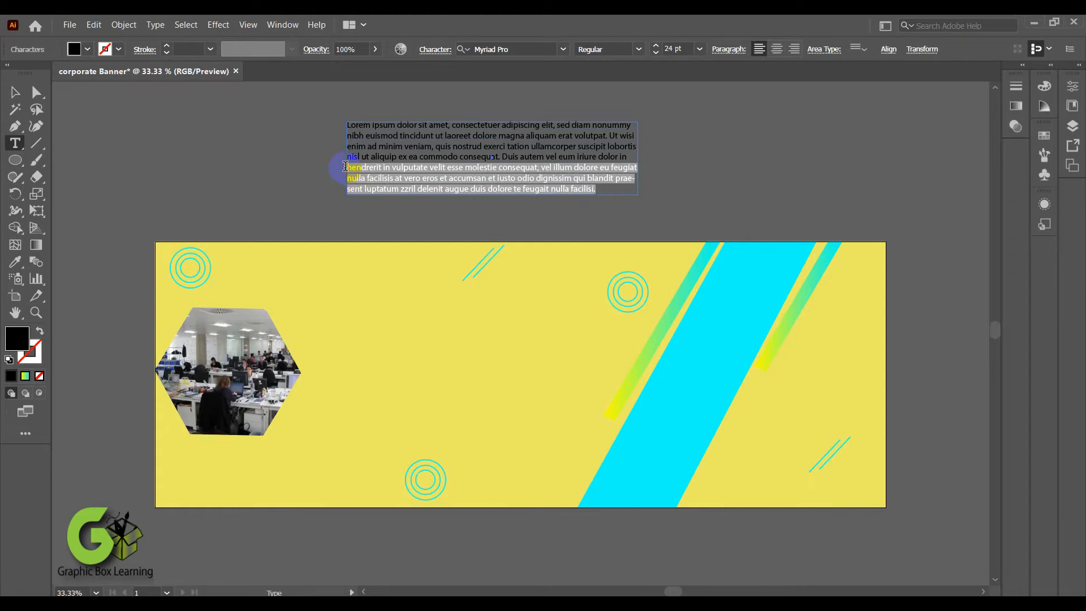
key("BackSpace")
key("Escape")
Place the paragraph on the banner between the office photo and the left gradient strip, and narrow its frame to clear the strip.
left_click_drag(503, 138, 494, 354)
left_click_drag(620, 376, 582, 375)
left_click_drag(506, 357, 521, 375)
left_click(395, 148)
Add the heading text "CORPORATE BUSINESS BANNER" in the empty area above the banner.
left_click(14, 143)
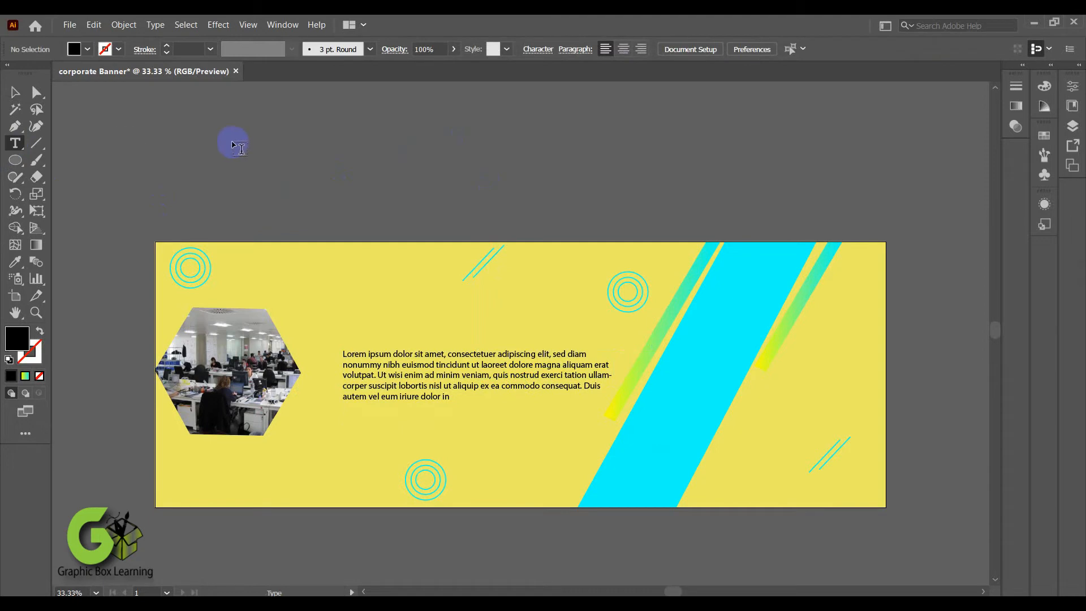
left_click(253, 131)
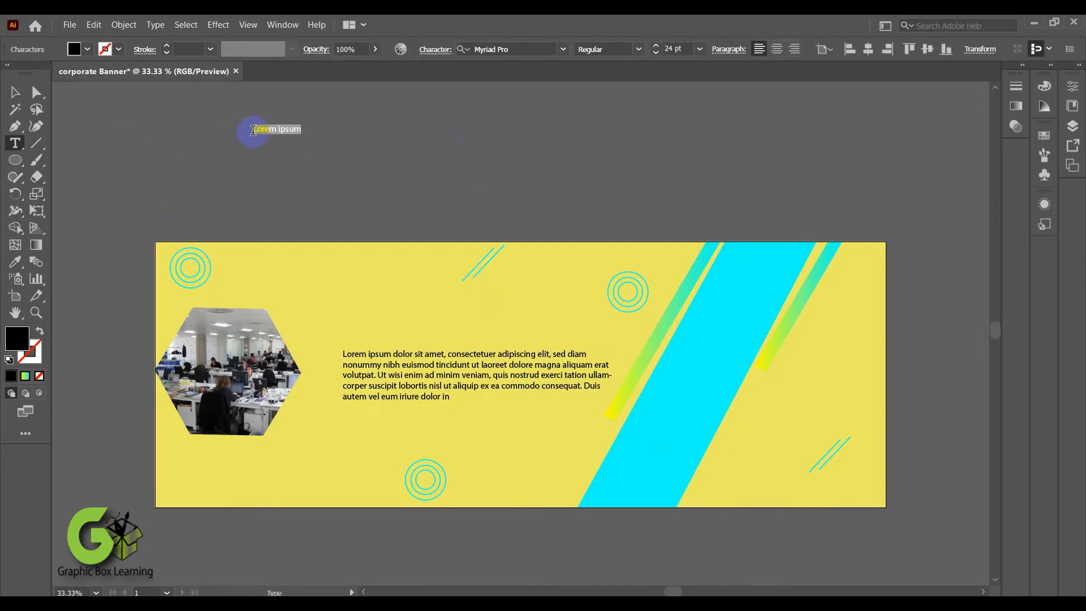
key("BackSpace")
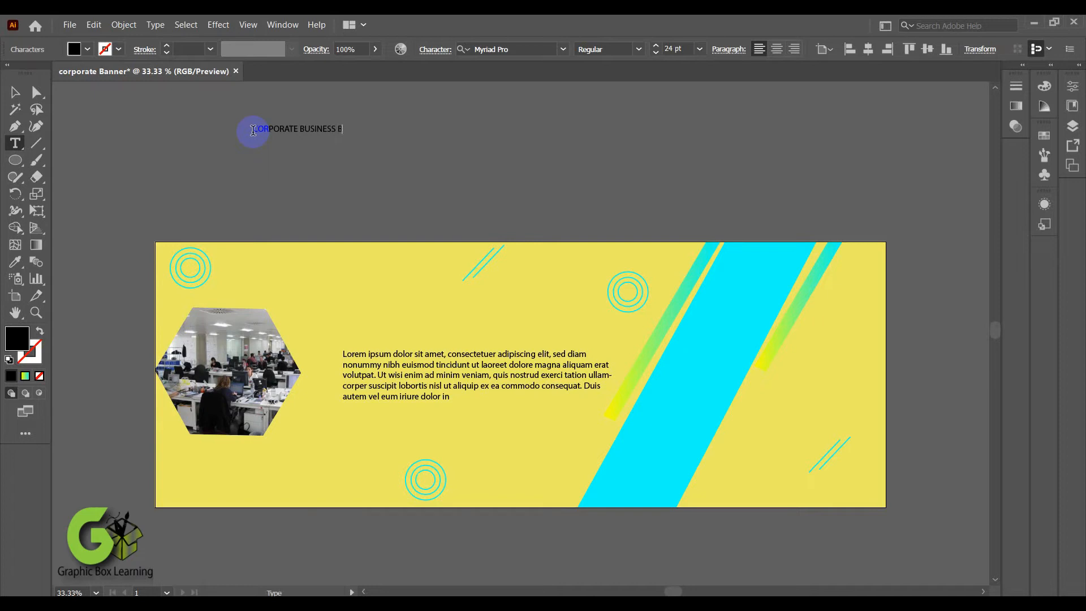
left_click(15, 92)
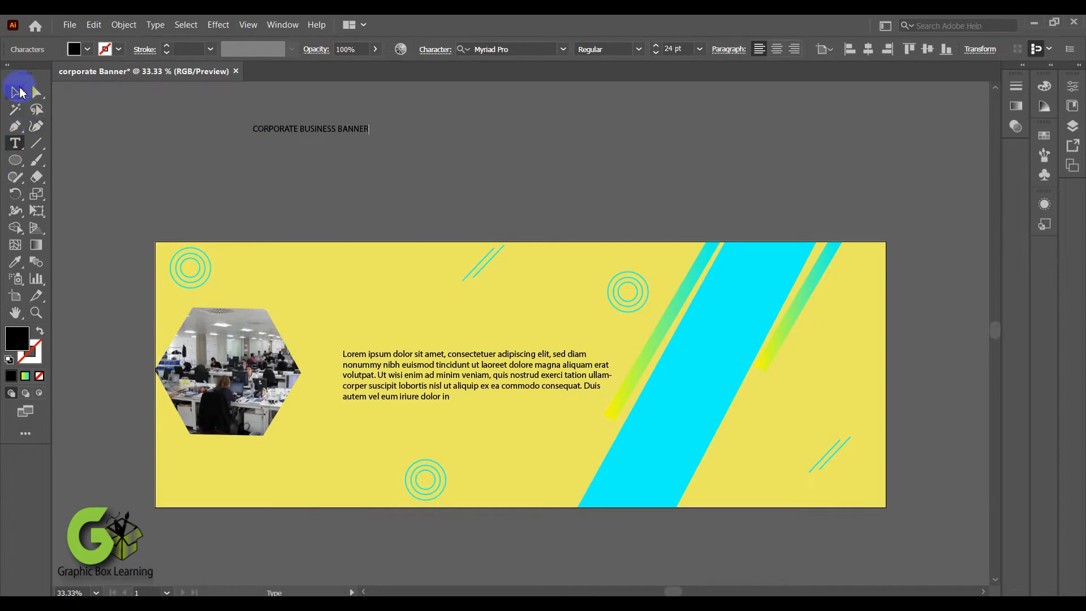
Set the heading to 36 pt in the Arial Rounded MT Bold font.
left_click(700, 49)
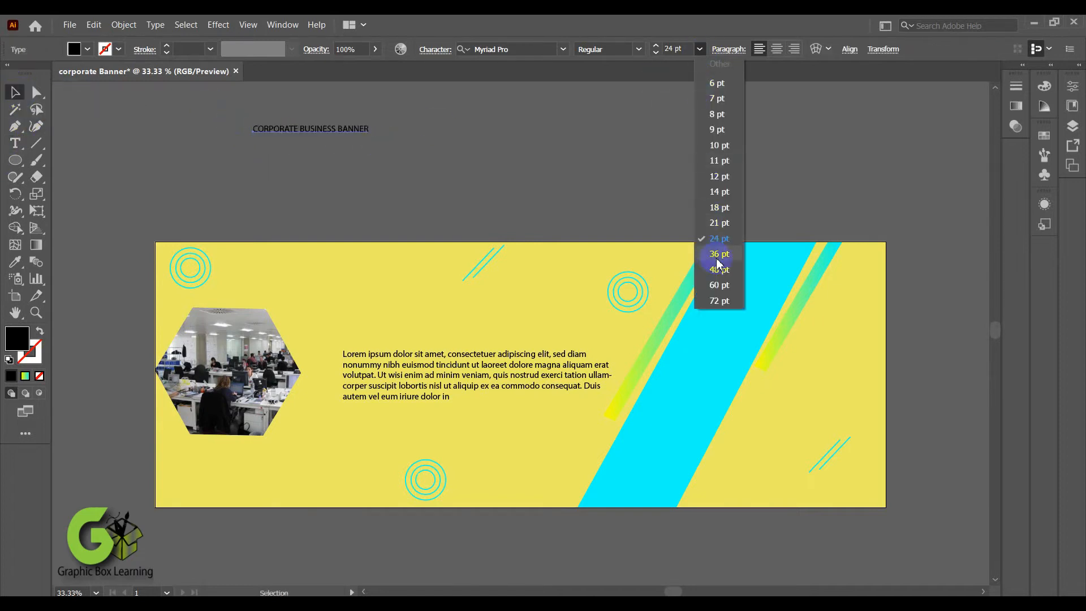
left_click(717, 254)
left_click(630, 49)
left_click(601, 190)
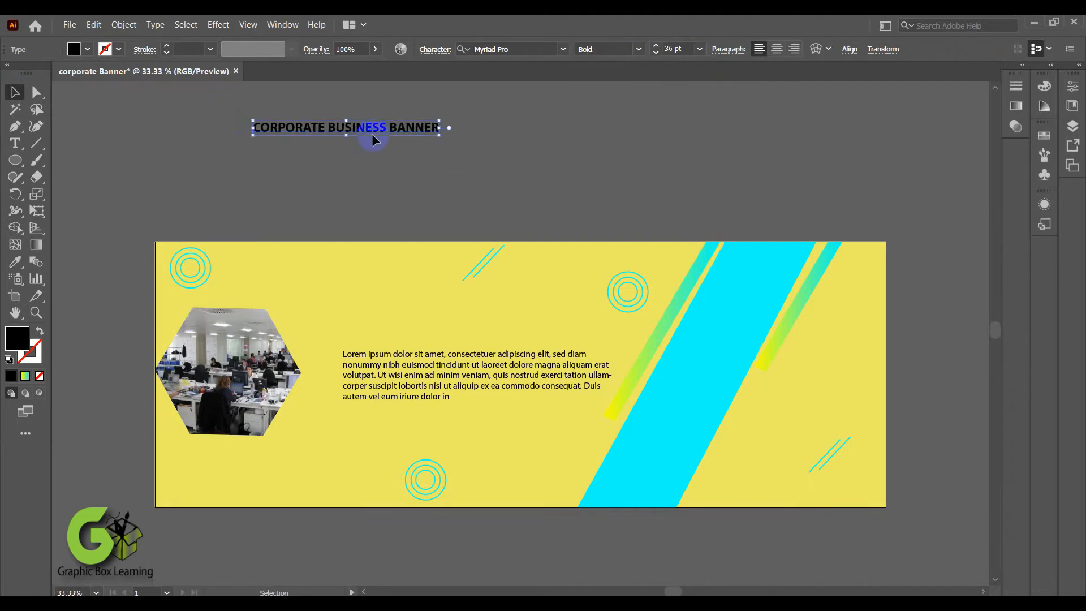
left_click(564, 51)
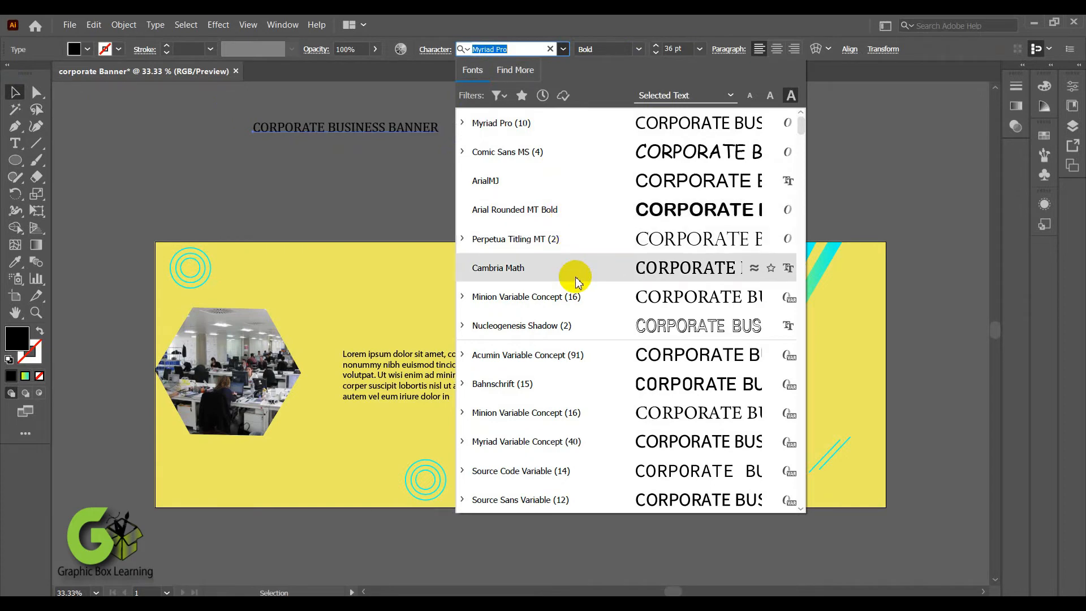
left_click(572, 210)
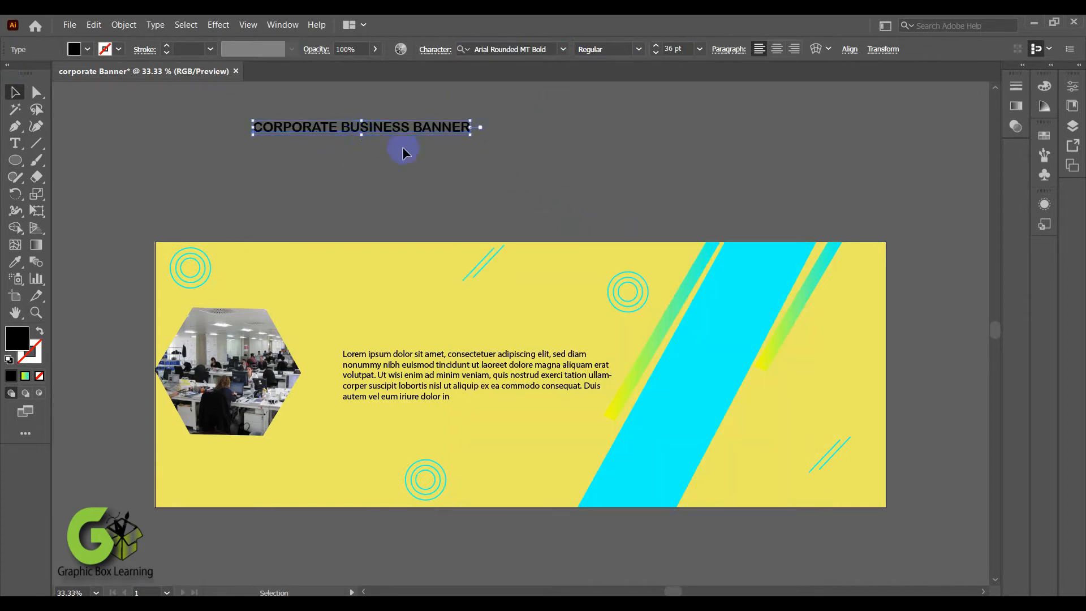
Stretch the heading vertically to about twice its height and place it directly above the paragraph on the banner.
mouse_move(365, 136)
left_mouse_down()
mouse_move(364, 162)
mouse_move(365, 150)
left_mouse_up()
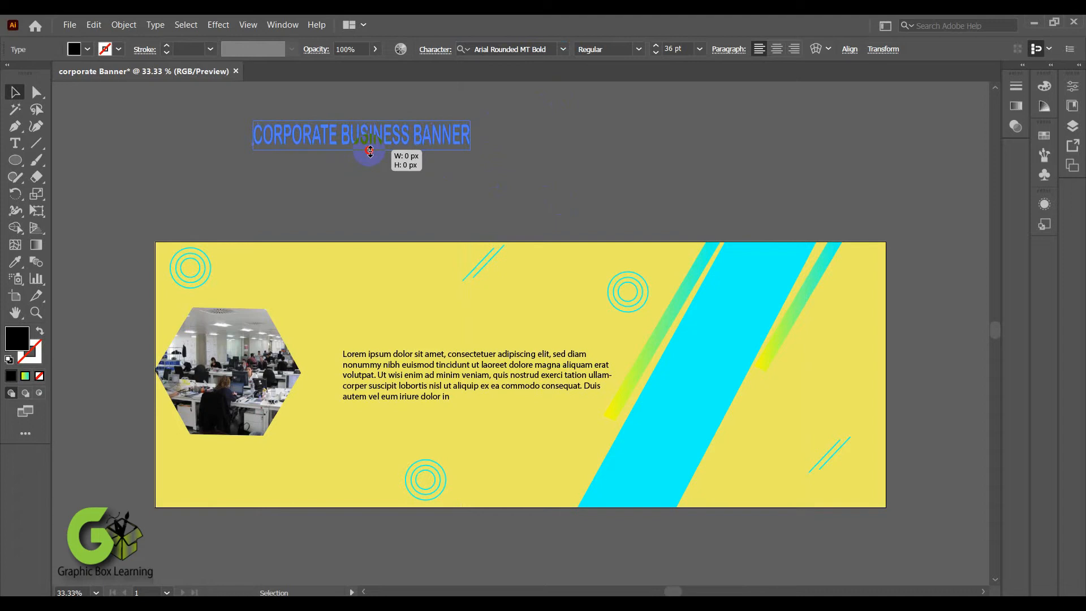
left_click_drag(436, 135, 523, 337)
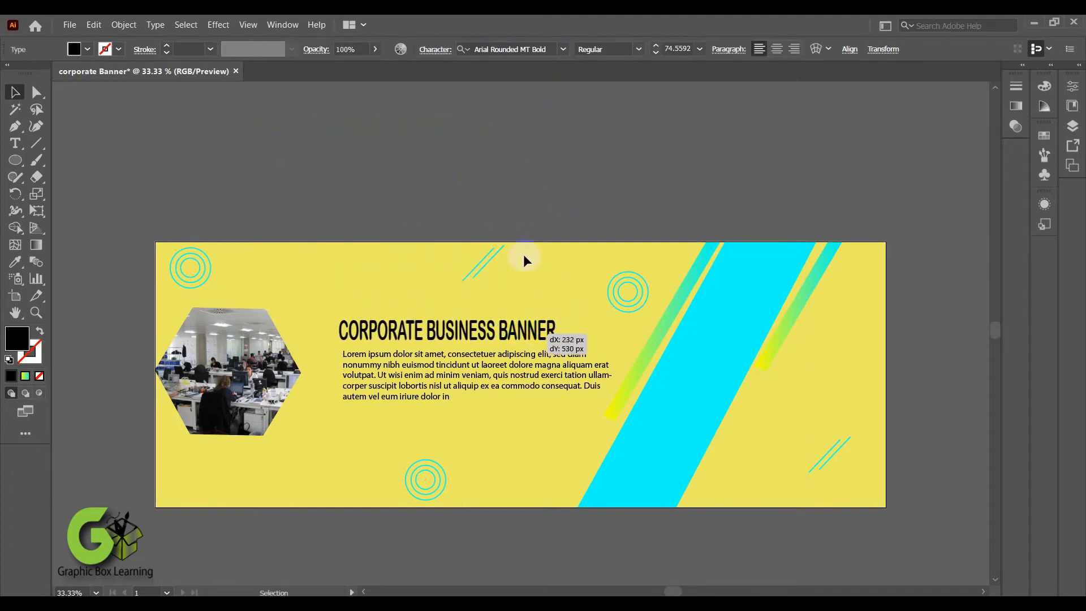
Shift the heading slightly to the right so its left edge lines up with the paragraph below it.
left_click(524, 163)
scroll(527, 156, "down", 1)
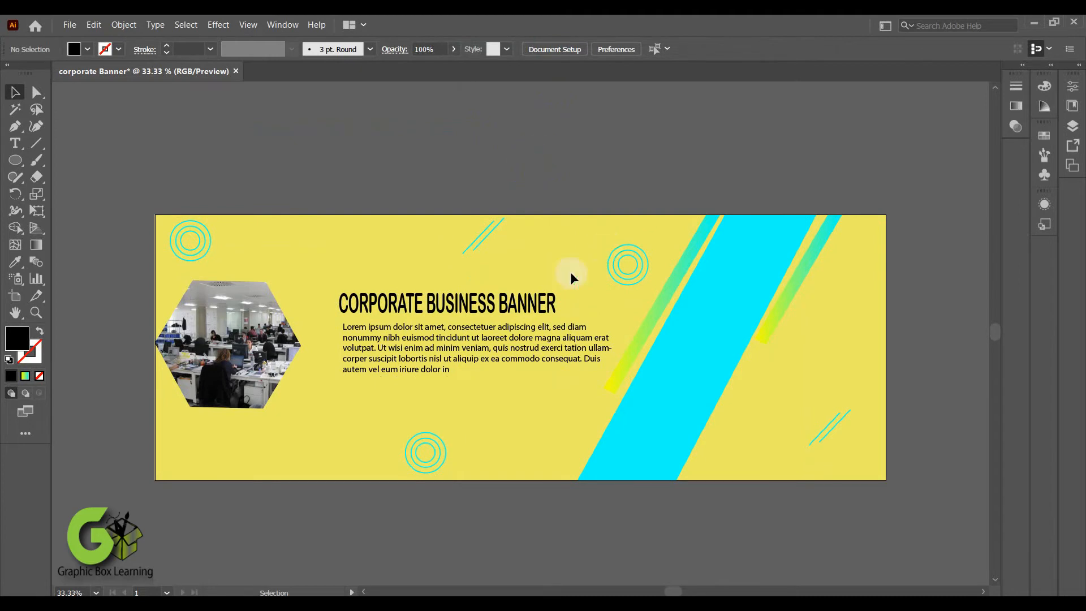
left_click_drag(511, 309, 516, 308)
left_click(517, 169)
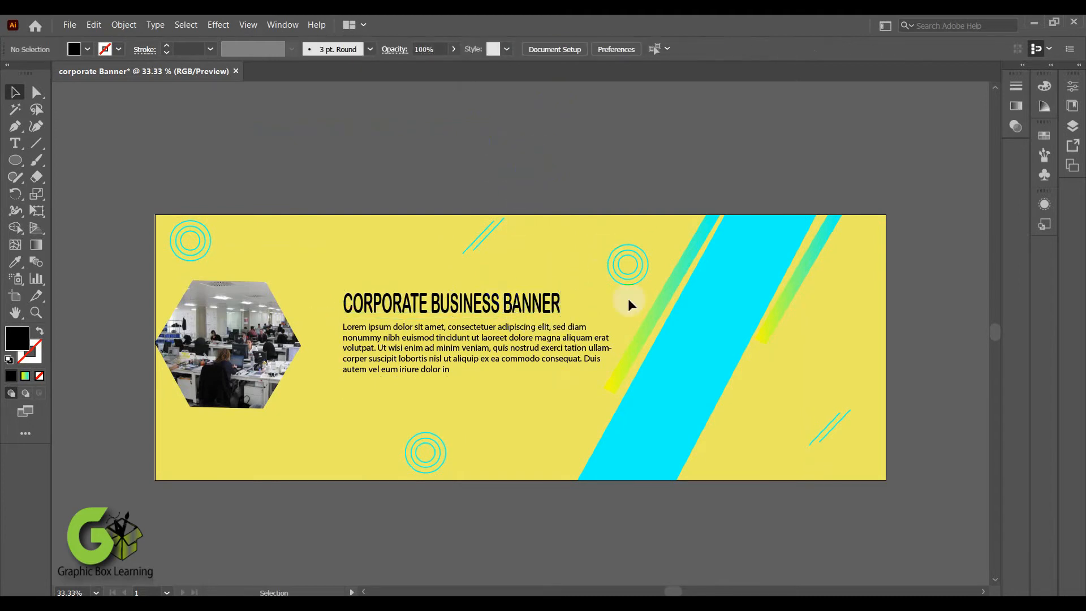
Move the heading and paragraph together a little higher on the banner.
scroll(628, 297, "down", 1)
left_click_drag(327, 241, 350, 246)
left_click_drag(597, 326, 598, 327)
left_click_drag(526, 266, 526, 246)
left_click(476, 162)
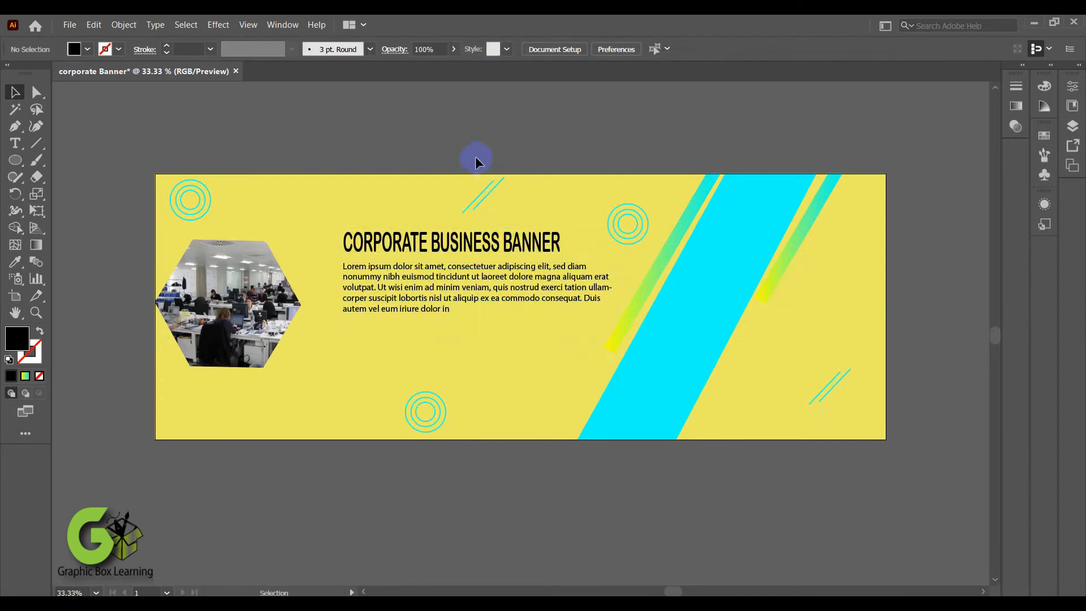
left_click(15, 143)
left_click(215, 107)
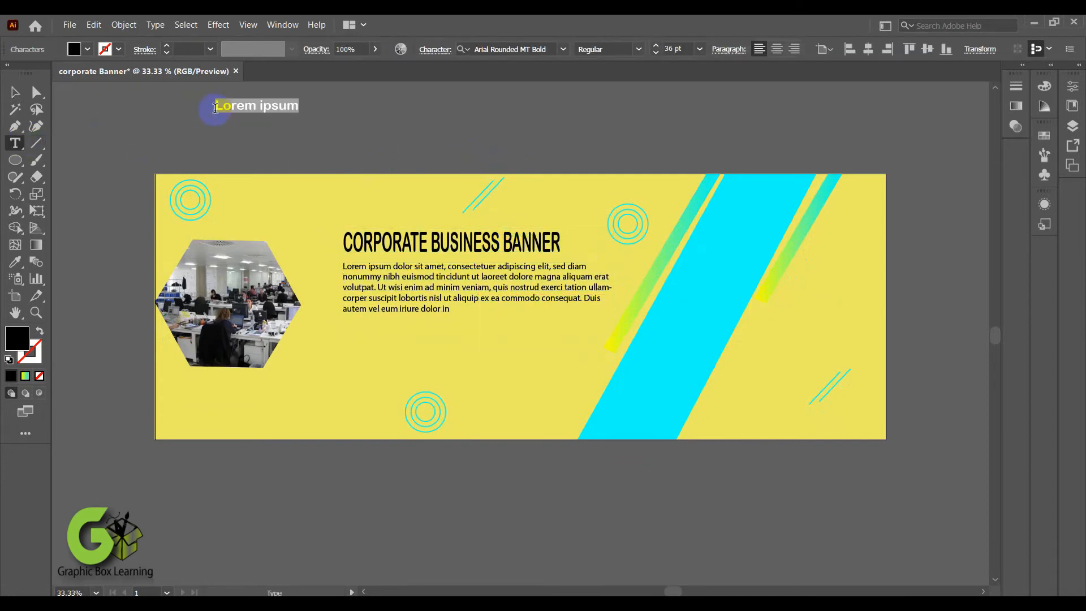
type("www.website.com")
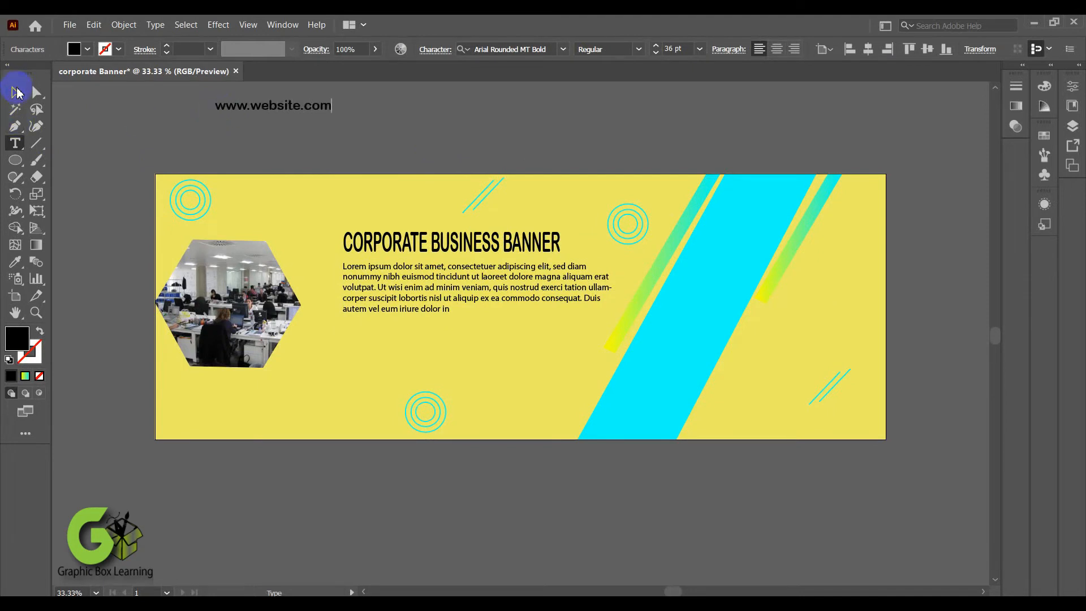
left_click(17, 92)
left_click_drag(268, 119, 380, 137)
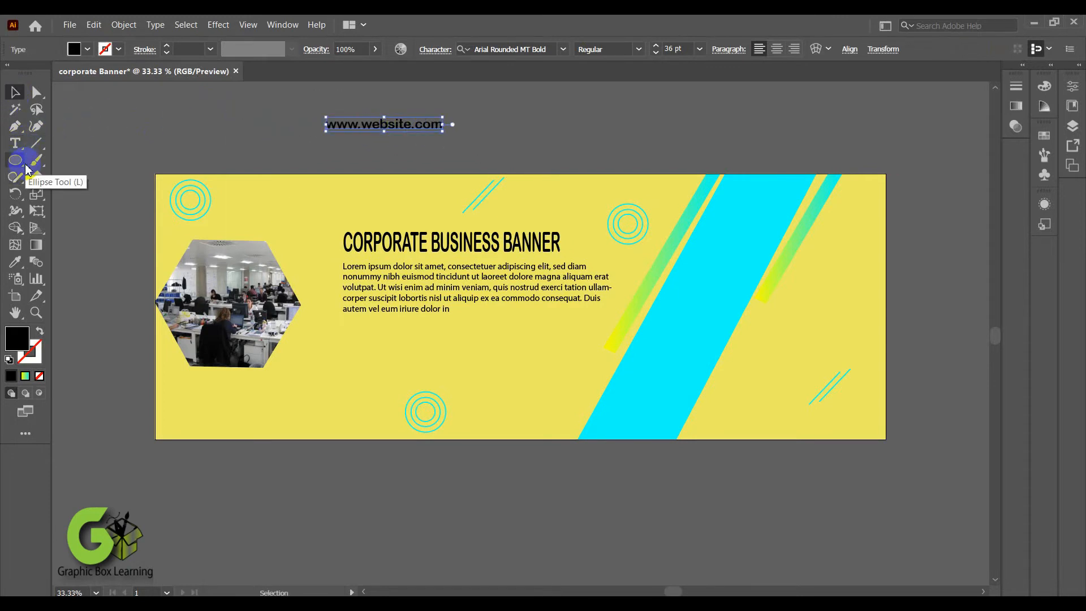
left_click_drag(16, 160, 51, 178)
left_click(77, 52)
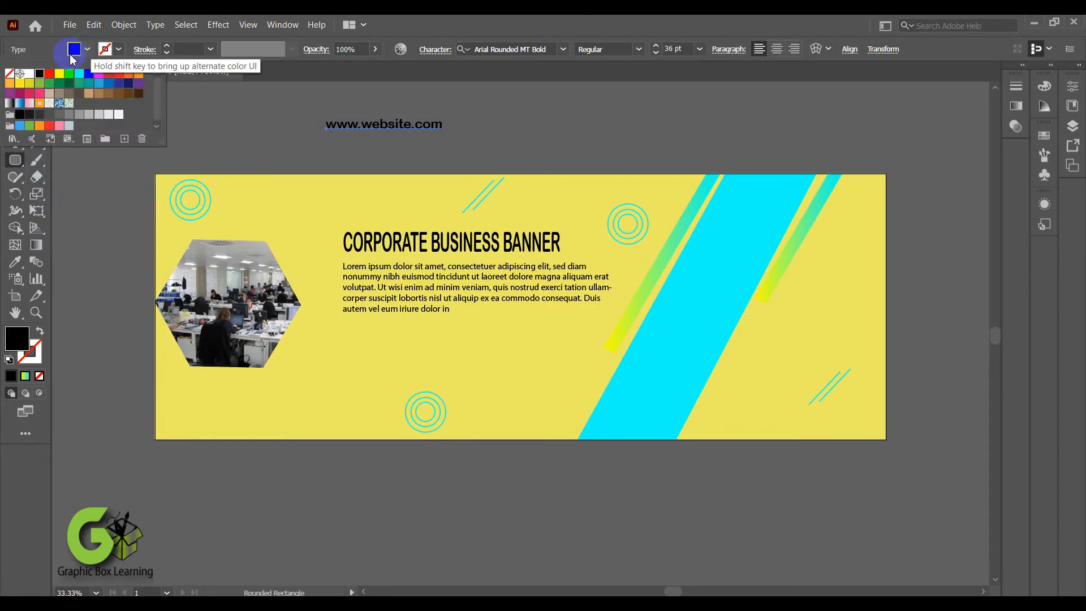
left_click(12, 79)
left_click(117, 51)
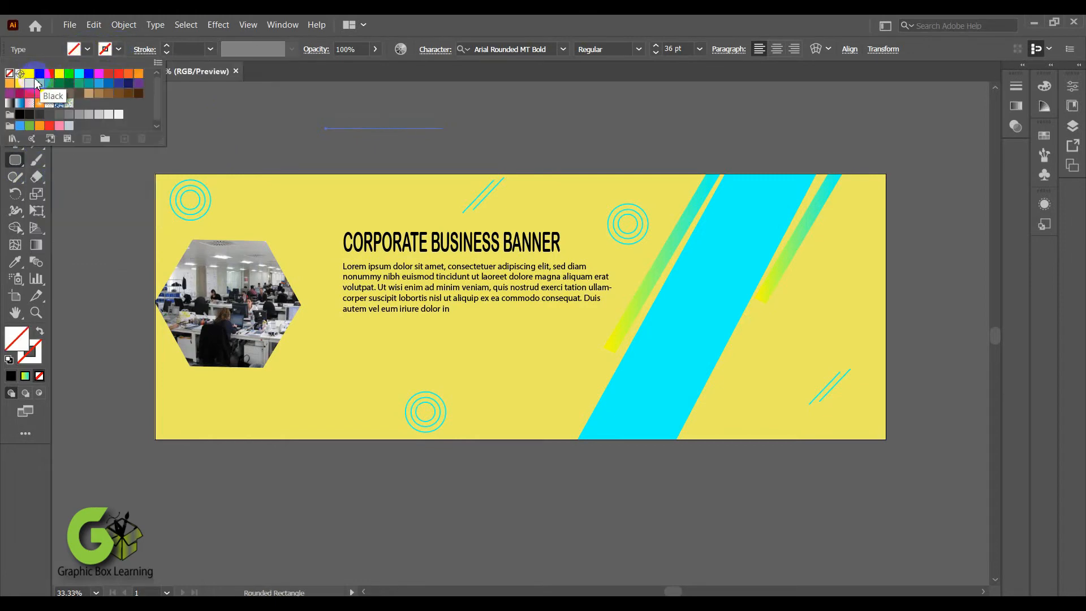
left_click(99, 83)
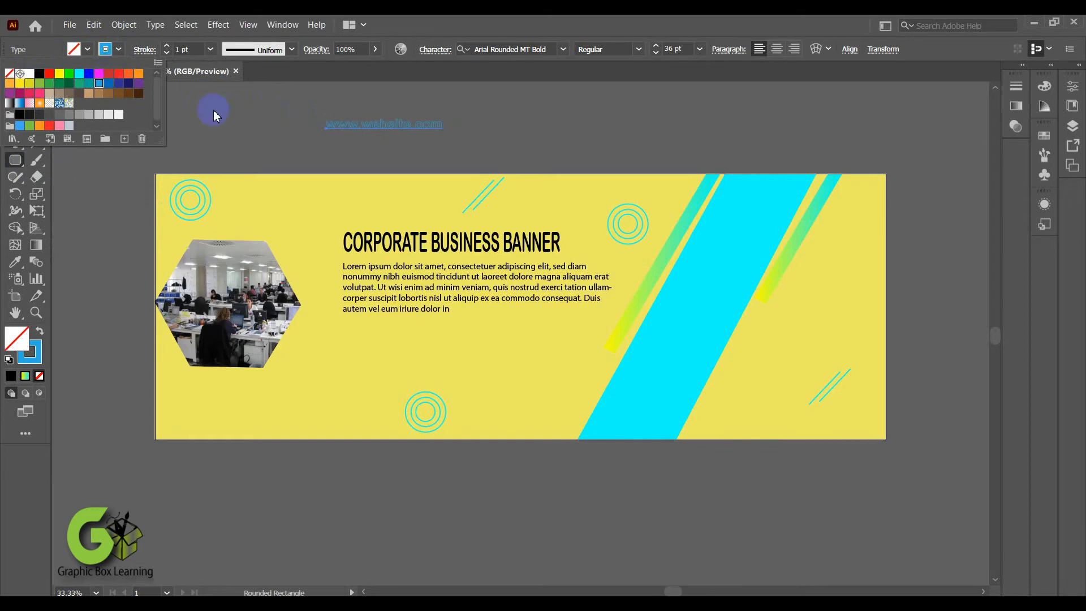
left_click(21, 95)
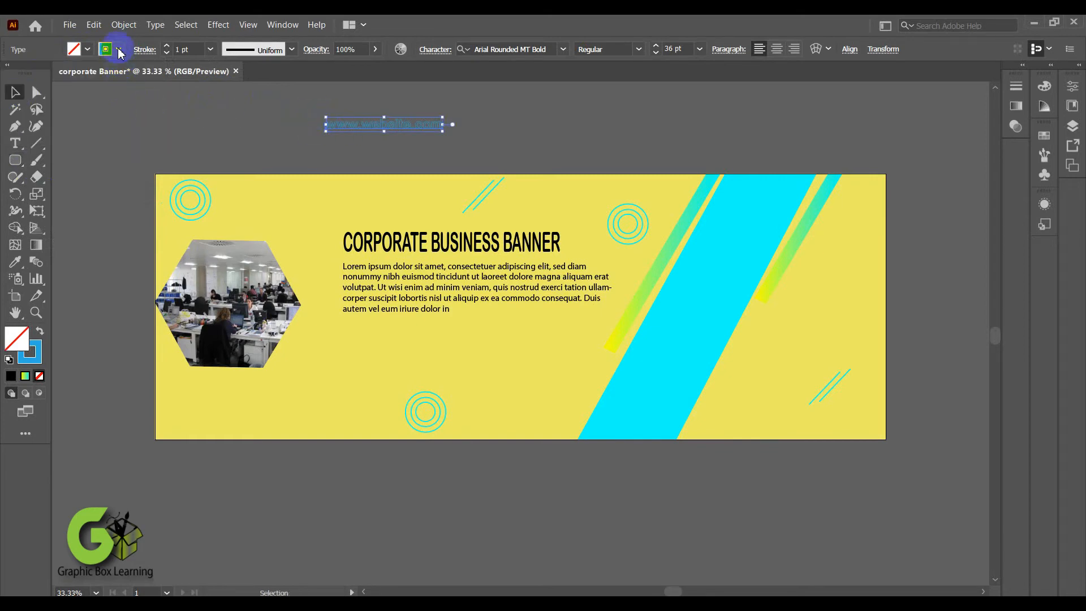
left_click(119, 50)
left_click(7, 74)
left_click(89, 52)
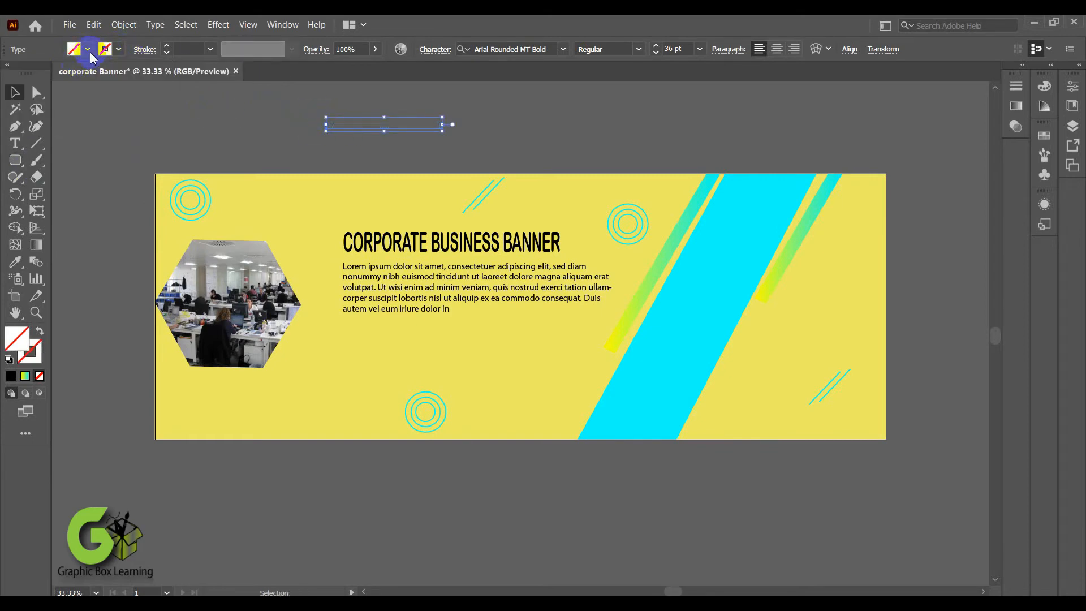
left_click(39, 74)
left_click(199, 117)
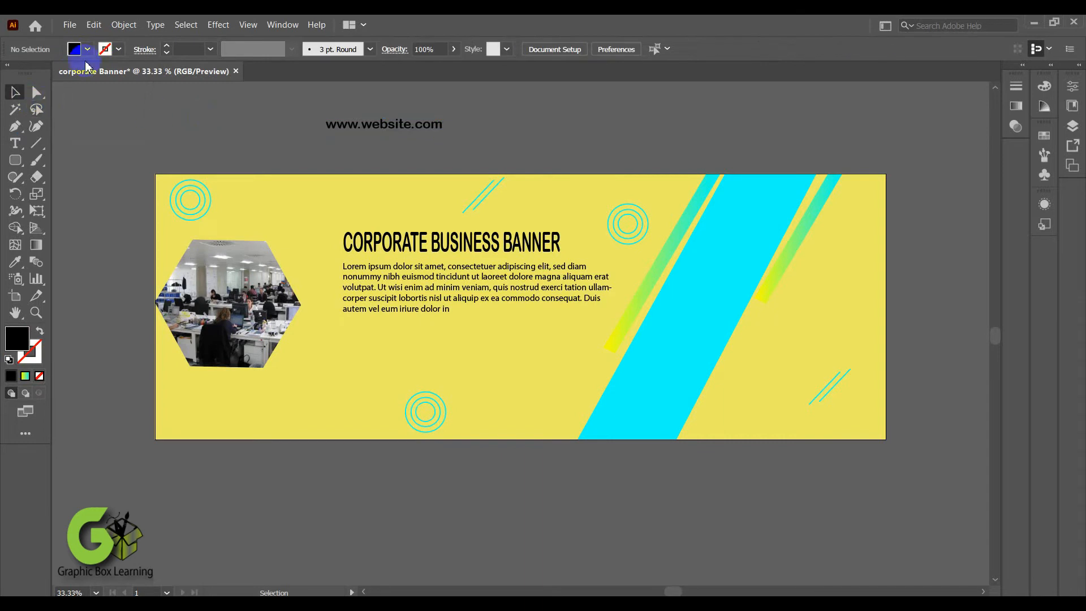
Draw a rounded rectangle with no fill and a 1 pt cyan stroke closely around the website text.
left_click(88, 50)
left_click(8, 73)
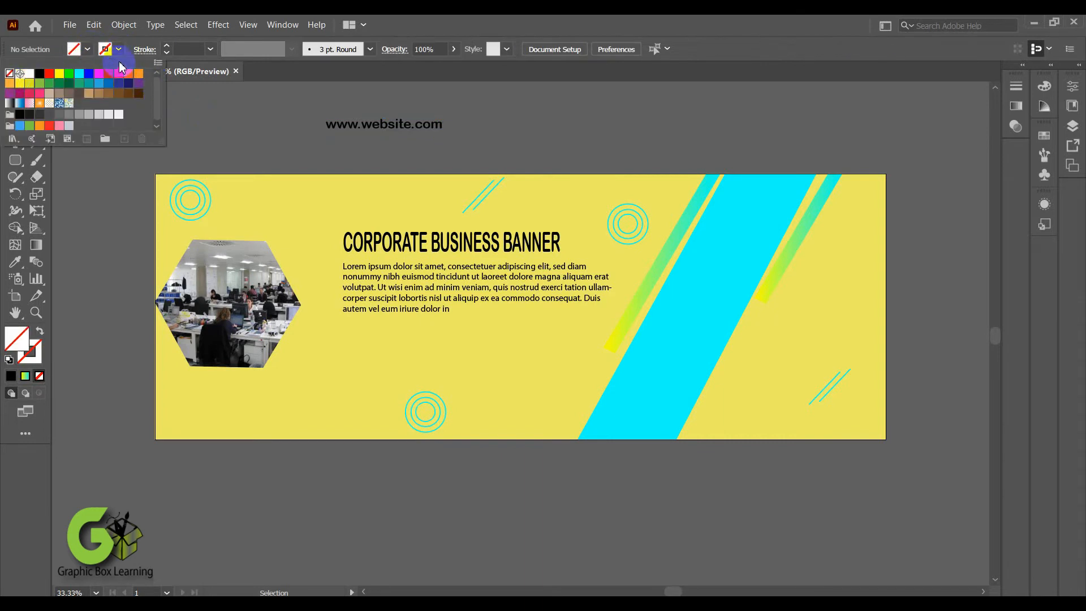
left_click(119, 49)
left_click(79, 74)
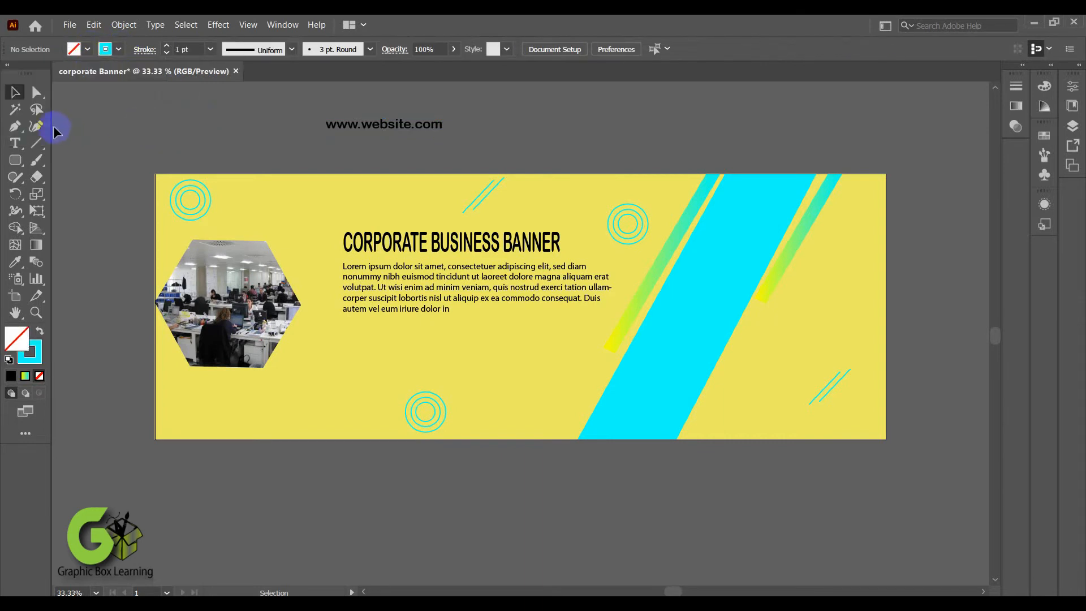
left_click(22, 162)
left_click_drag(319, 116, 453, 132)
left_click(15, 94)
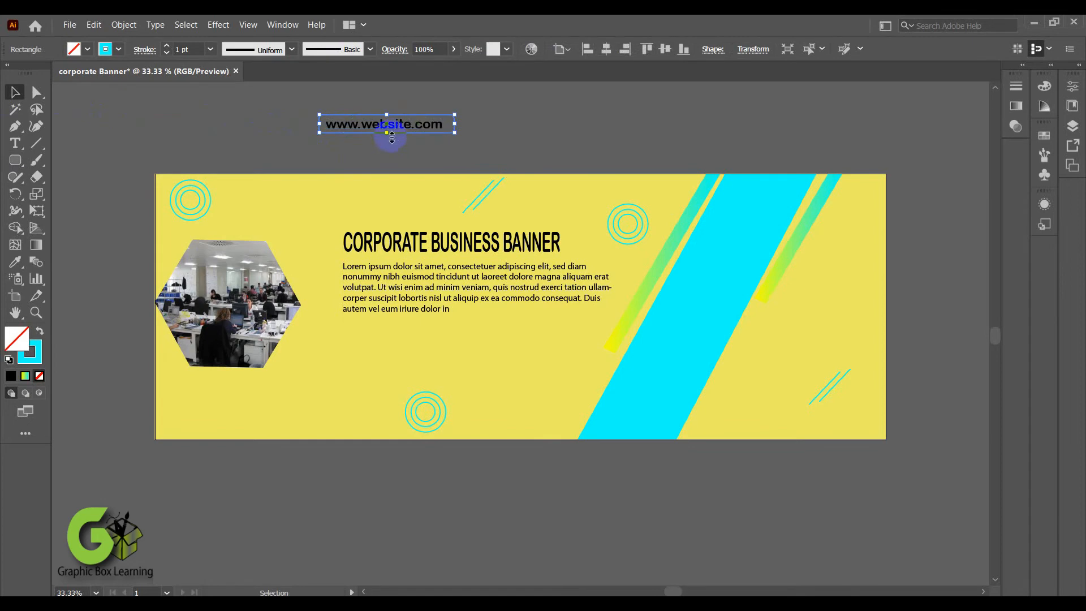
left_click(507, 132)
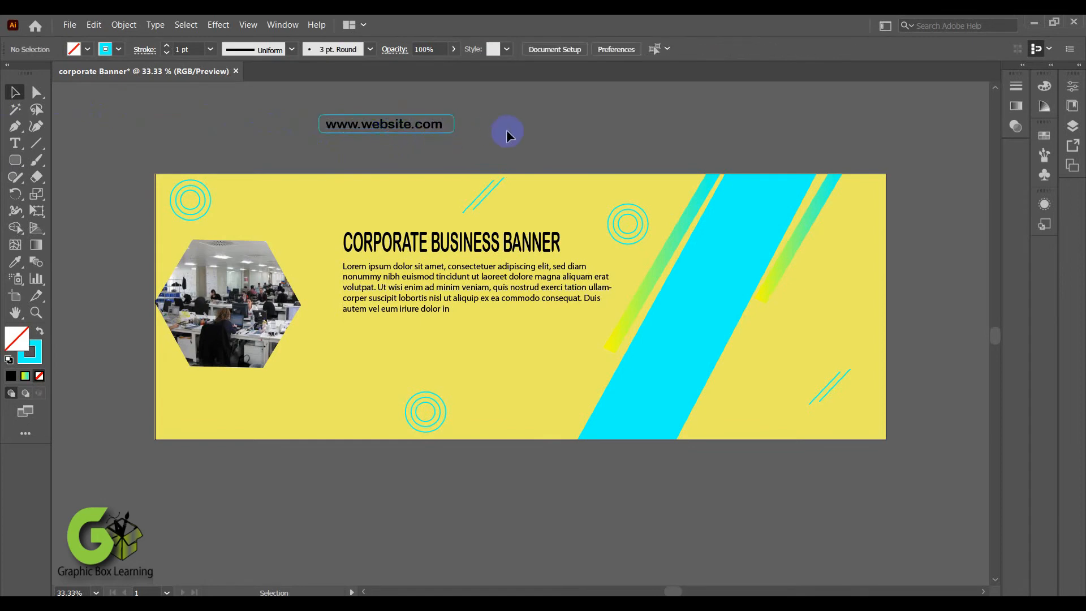
Centre the website text in its rounded frame and place both as a group on the banner below the paragraph.
left_click(442, 113)
left_click(427, 123, "shift")
left_click(474, 50)
left_click_drag(297, 109, 430, 352)
right_click(420, 135)
left_click(451, 221)
left_click(363, 152)
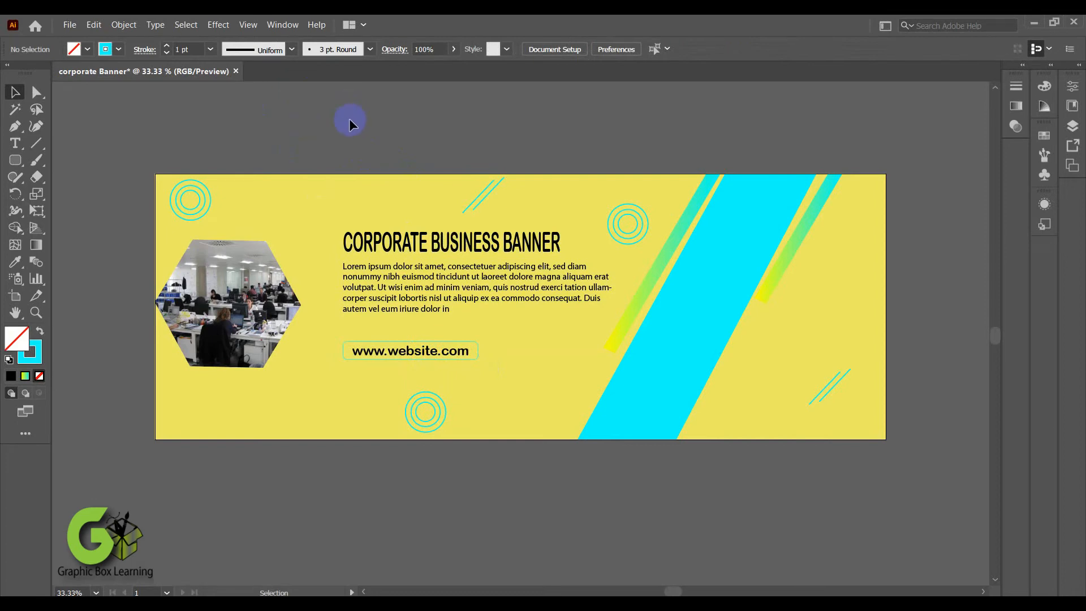
Draw an unfilled cyan hexagon above the banner's left end and give it a 4 pt stroke.
scroll(350, 123, "up", 1)
left_click_drag(23, 170, 73, 211)
scroll(243, 123, "up", 5)
scroll(242, 123, "up", 3)
left_click_drag(163, 131, 244, 177)
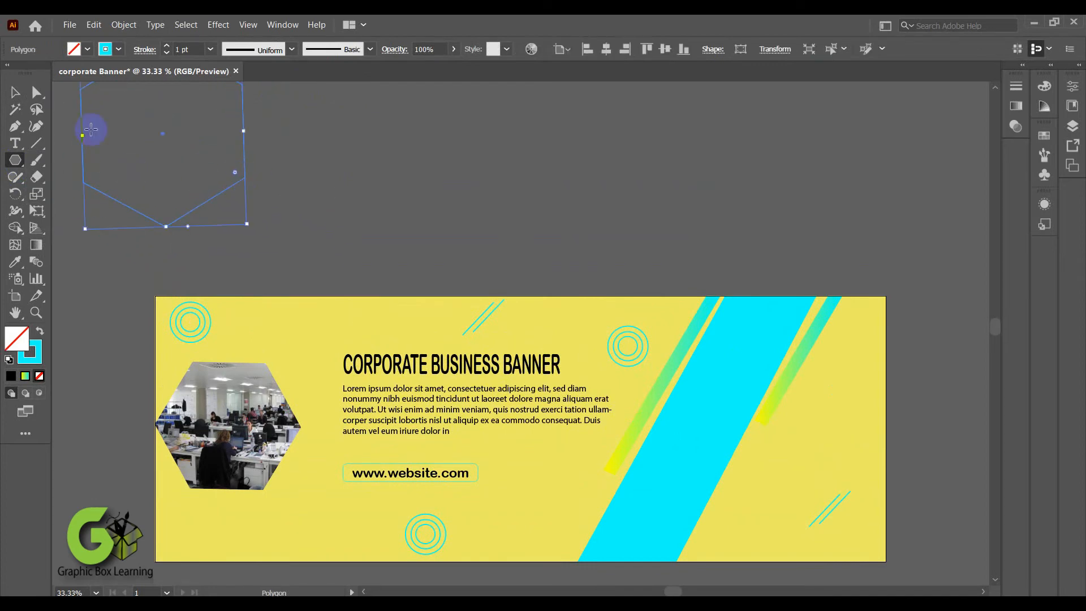
left_click(15, 100)
left_click(166, 46)
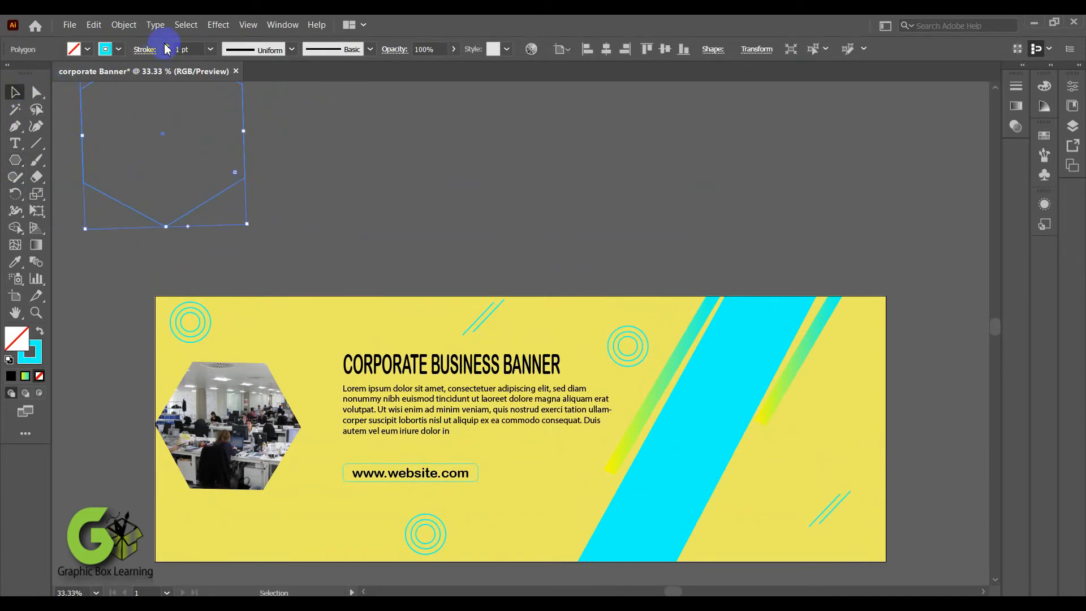
left_click(166, 46)
left_click(167, 46)
Move the hexagon outline over the office photo, rotate it to the photo's orientation, and scale it to just surround the photo.
scroll(280, 226, "up", 3)
left_click_drag(165, 175, 244, 465)
left_click_drag(319, 368, 265, 337)
scroll(288, 221, "down", 10)
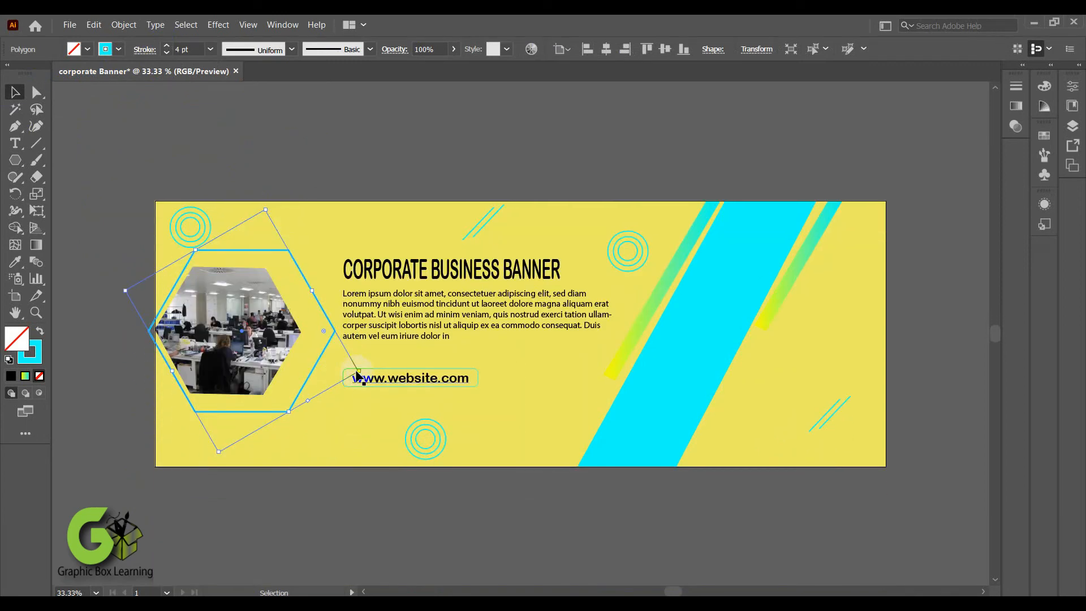
left_click_drag(361, 372, 327, 360)
left_click_drag(241, 333, 227, 330)
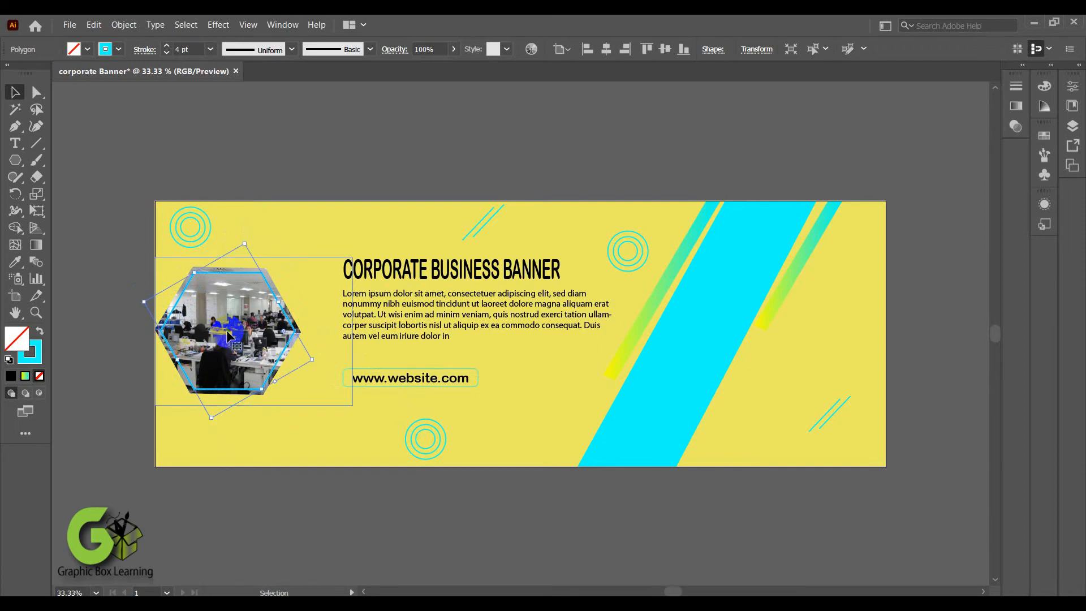
left_click_drag(313, 360, 322, 362)
left_click(275, 203)
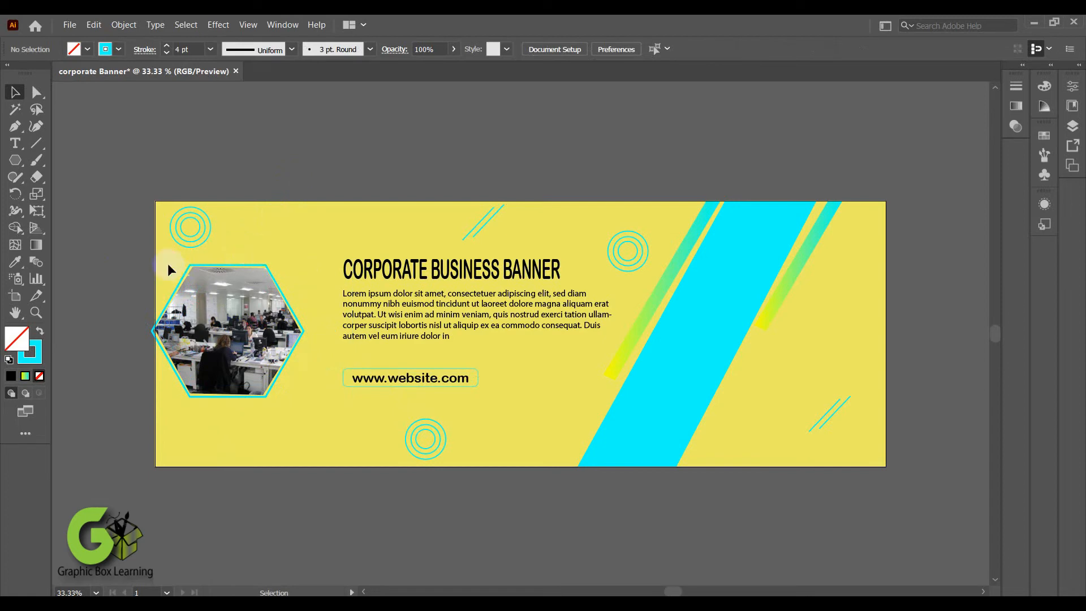
Shift the office photo and its hexagon outline slightly right so both lie within the banner's left edge.
left_click_drag(254, 345, 240, 328)
mouse_move(309, 330)
left_mouse_down()
mouse_move(290, 330)
mouse_move(309, 331)
left_mouse_up()
right_click(308, 331)
left_click(290, 129)
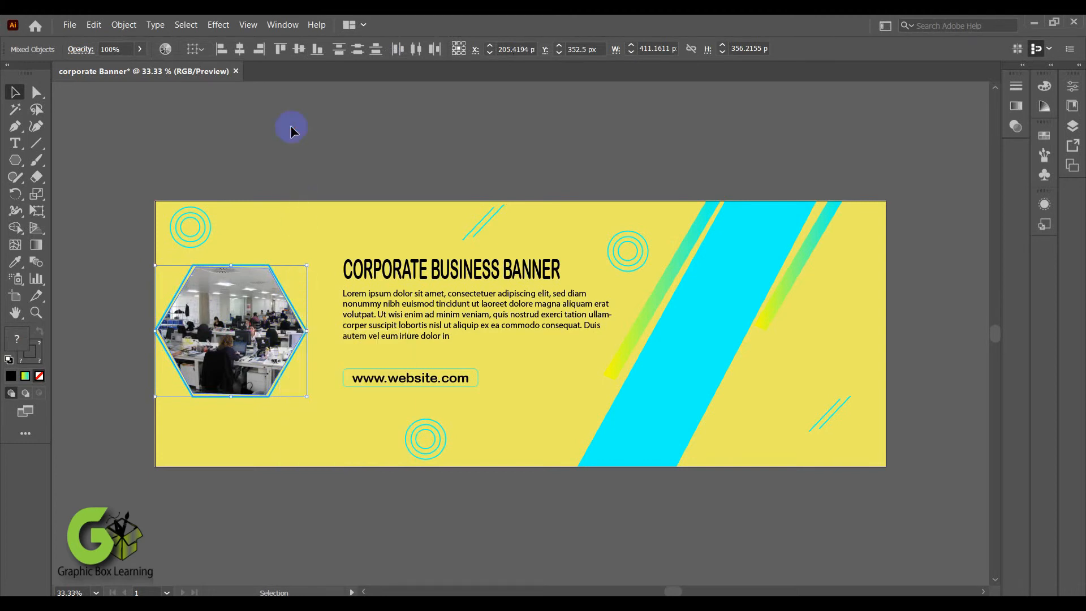
Fine-tune the size and angle of the hexagon outline so its edges sit tightly against the office photo.
left_click(306, 333)
left_click_drag(327, 365, 326, 365)
left_click_drag(196, 265, 198, 266)
left_click_drag(269, 399, 267, 395)
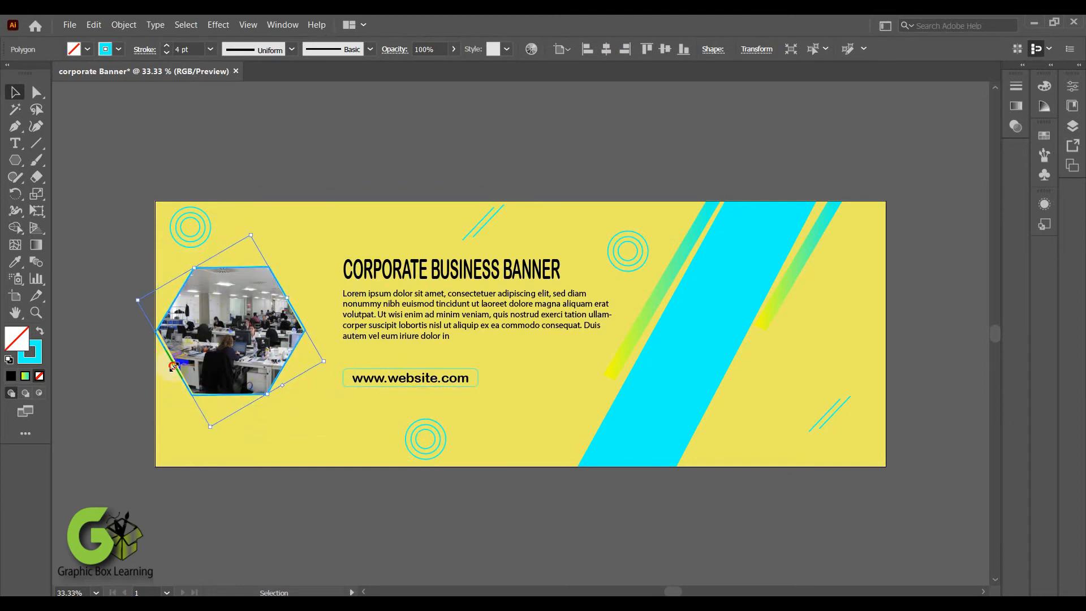
left_click_drag(173, 367, 175, 362)
left_click(255, 167)
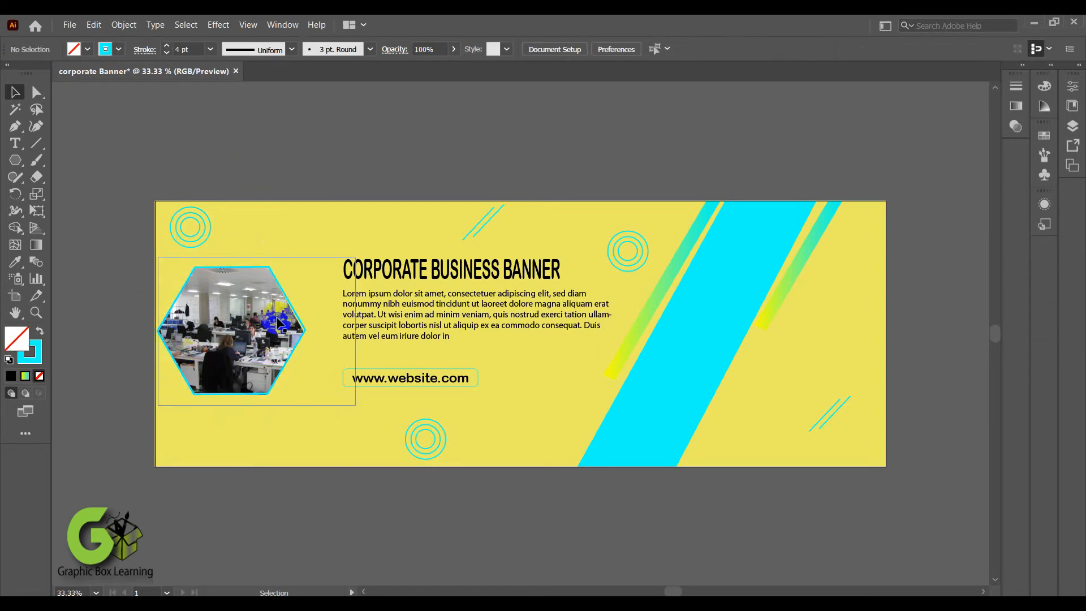
Thicken the hexagon outline's stroke by two increments.
left_click(303, 329)
left_click(167, 45)
left_click(167, 46)
left_click(321, 134)
Narrow the office photo very slightly and nudge it right so it fits inside the hexagon outline.
left_click(287, 357)
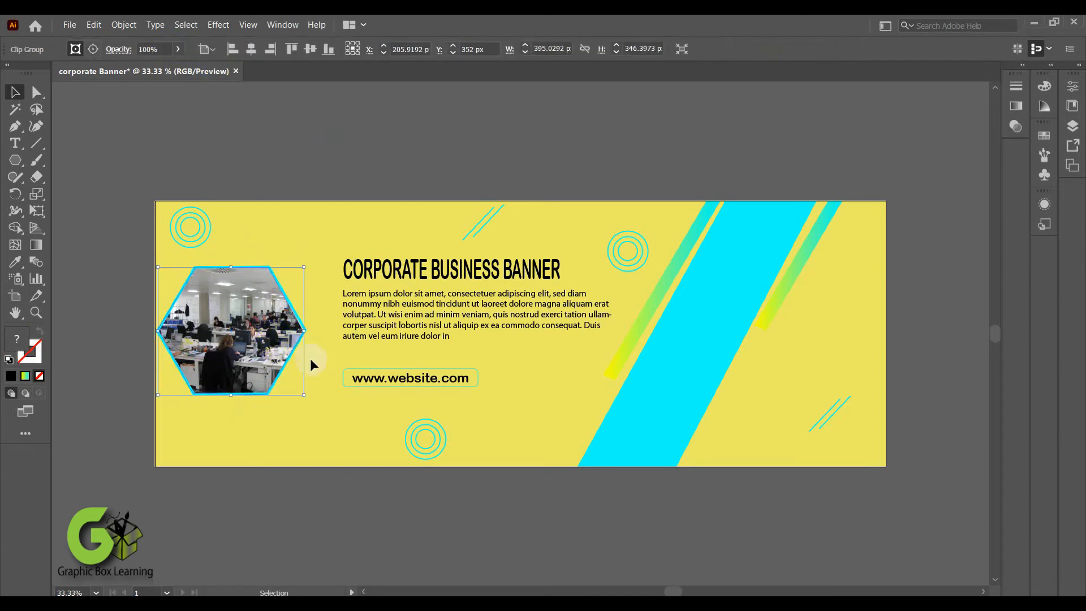
left_click_drag(306, 329, 305, 330)
left_click(277, 156)
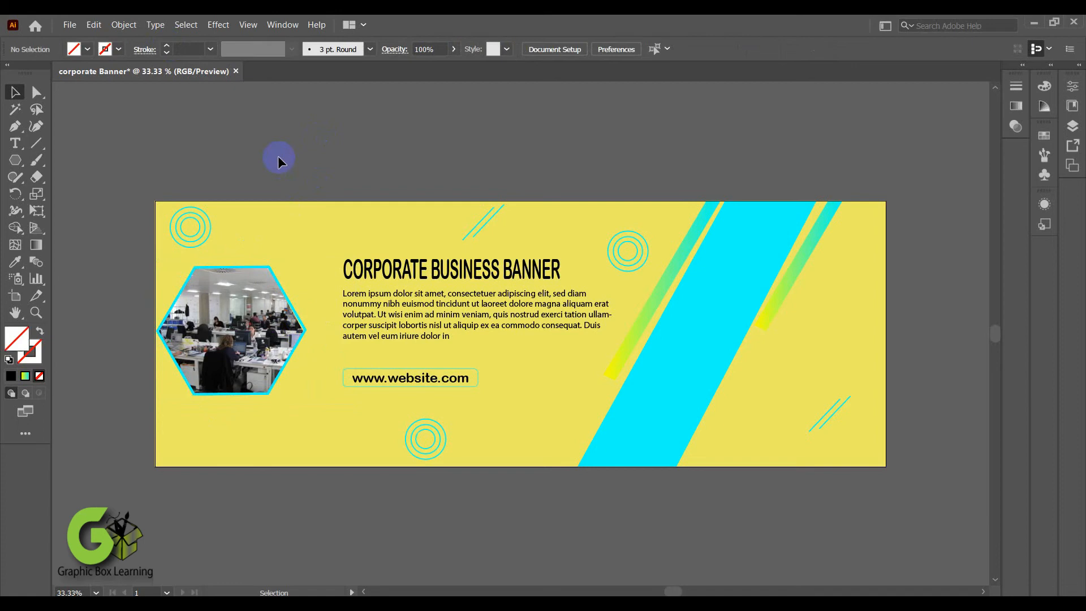
left_click(251, 333)
key("Right")
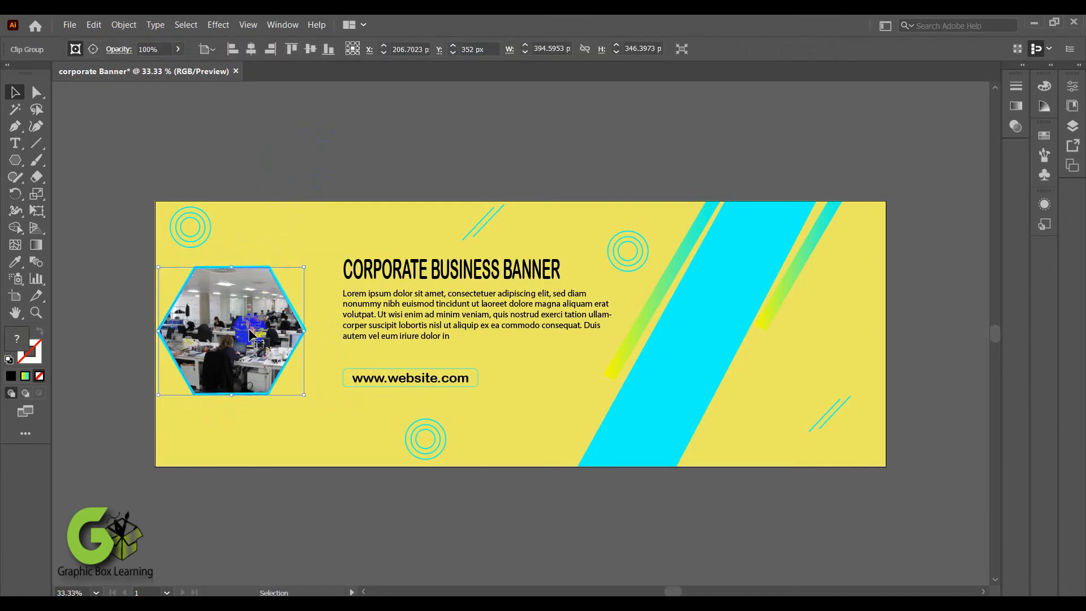
left_click(249, 140)
scroll(436, 139, "down", 2)
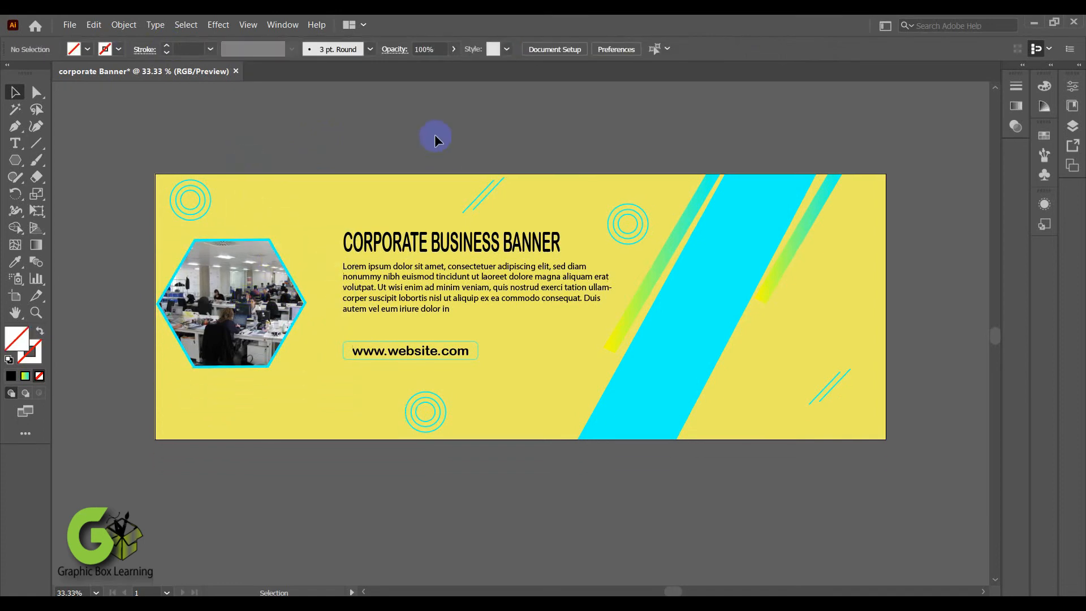
Group all the artwork on the banner.
left_click_drag(786, 367, 898, 493)
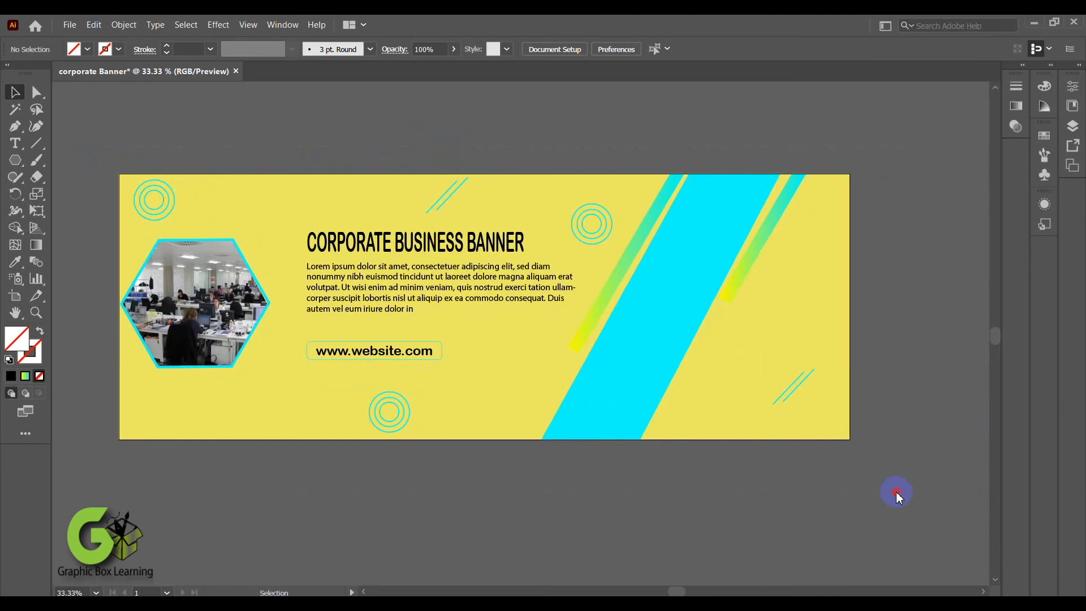
right_click(546, 274)
left_click(592, 383)
left_click(881, 284)
scroll(894, 317, "down", 1)
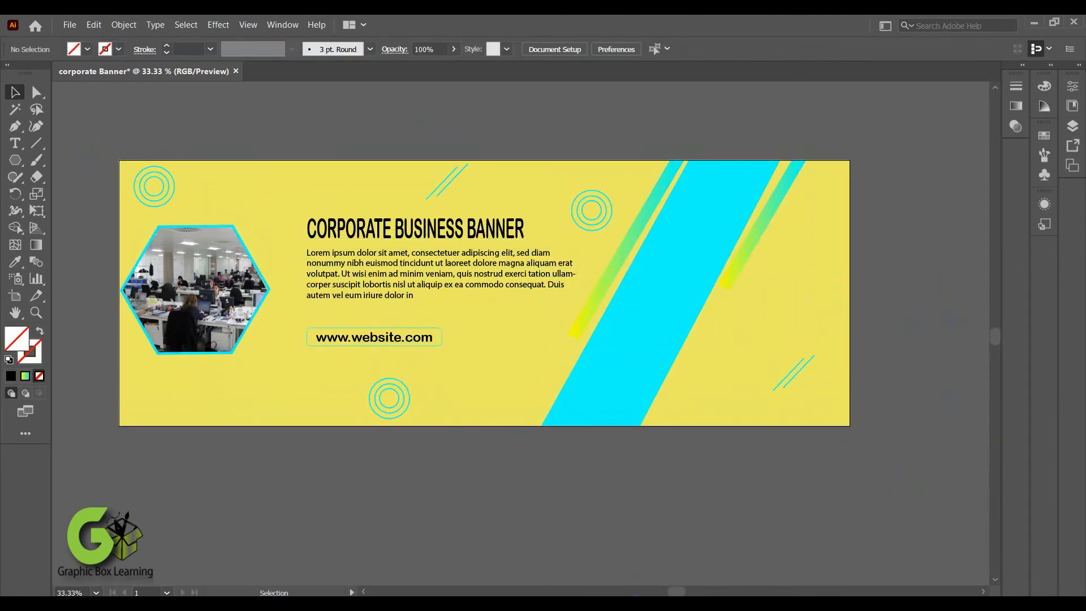
Draw a small solid cyan hexagon without a stroke in the empty area above the banner.
scroll(279, 417, "up", 5)
left_click(15, 160)
left_click_drag(235, 121, 268, 162)
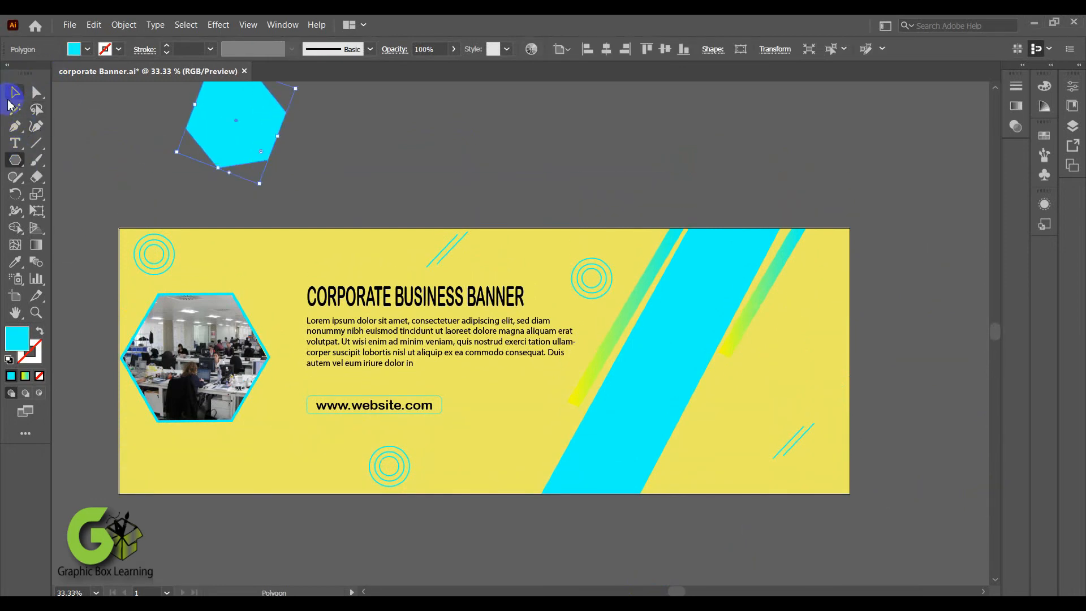
left_click(16, 92)
mouse_move(242, 123)
left_mouse_down()
mouse_move(234, 142)
mouse_move(360, 145)
mouse_move(257, 224)
mouse_move(251, 136)
left_mouse_up()
Ungroup the banner artwork and place a copy of the cyan hexagon over the office photo's upper-right corner.
left_click(177, 315)
key("ctrl+shift+g")
left_click(264, 131)
left_click_drag(264, 131, 256, 276)
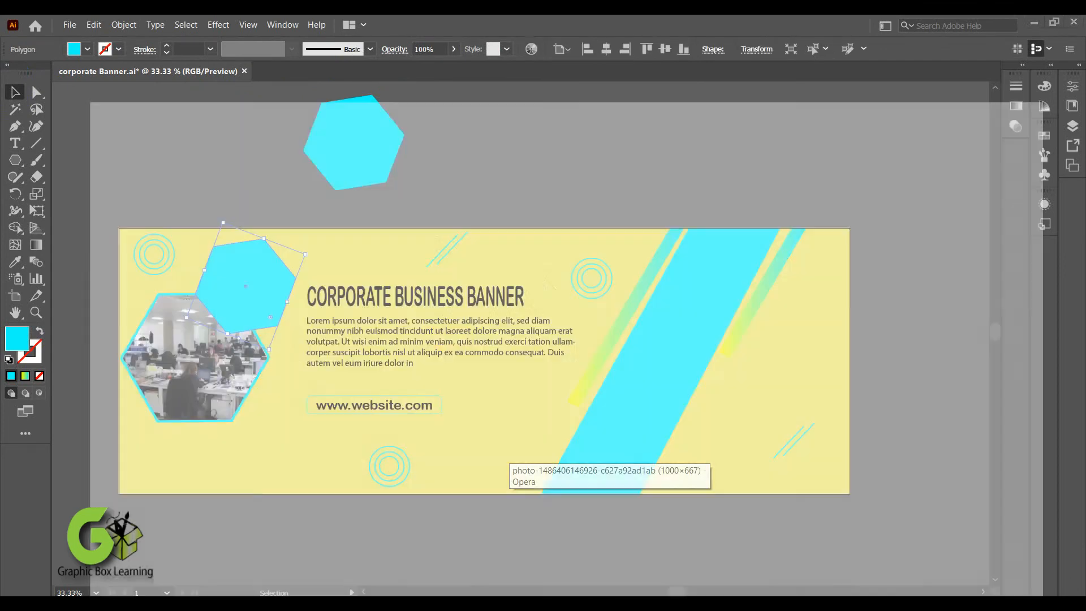
Copy the skyscraper photo from the Opera browser window and paste it into the Illustrator banner document.
left_click(613, 543)
right_click(622, 306)
left_click(660, 353)
left_click(1016, 26)
left_click(235, 327)
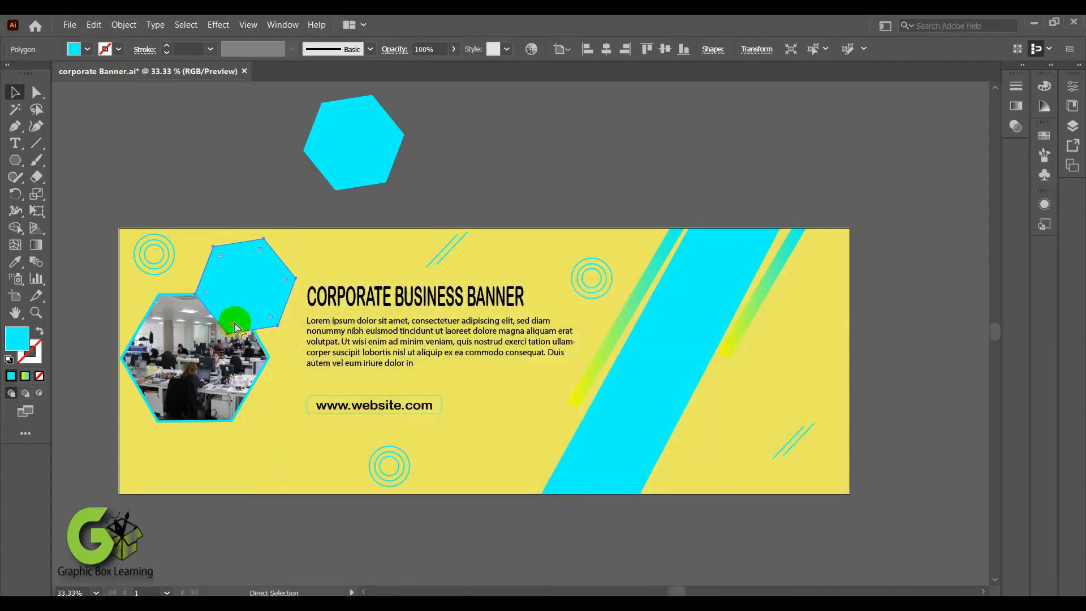
key("ctrl+v")
Shrink the skyscraper photo and place it over the small cyan hexagon beside the office photo.
left_click_drag(508, 323, 484, 260)
mouse_move(673, 388)
left_mouse_down()
mouse_move(684, 393)
mouse_move(566, 339)
mouse_move(576, 346)
left_mouse_up()
mouse_move(482, 271)
left_mouse_down()
mouse_move(267, 277)
mouse_move(232, 322)
left_mouse_up()
left_click(249, 256)
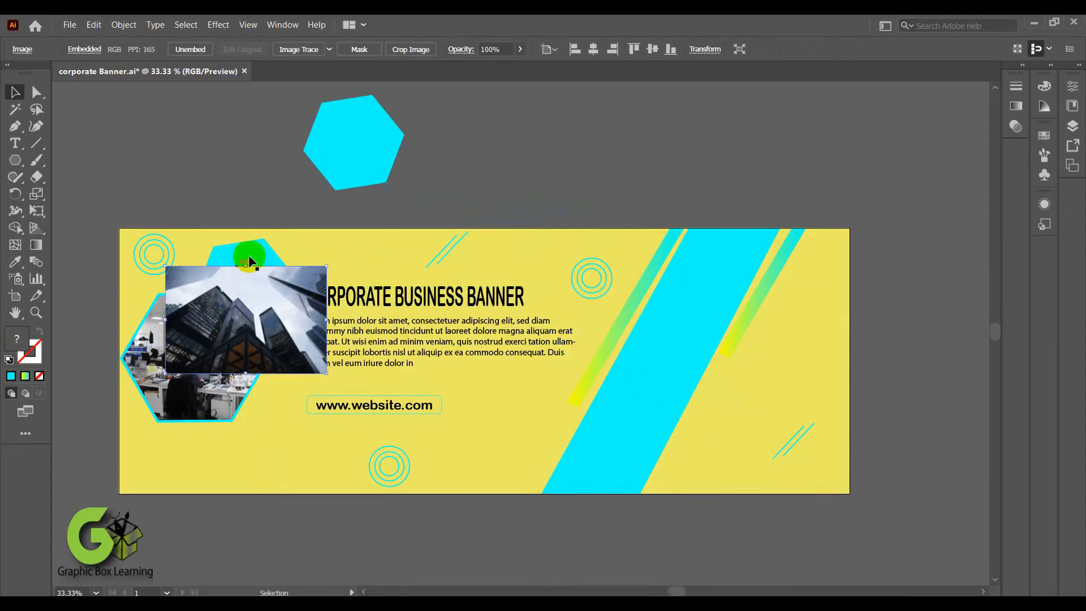
Send the skyscraper photo behind the small cyan hexagon, align it under the shape, and clip it to the hexagon with a clipping mask.
right_click(250, 259)
left_click(421, 485)
left_click_drag(290, 341, 305, 298)
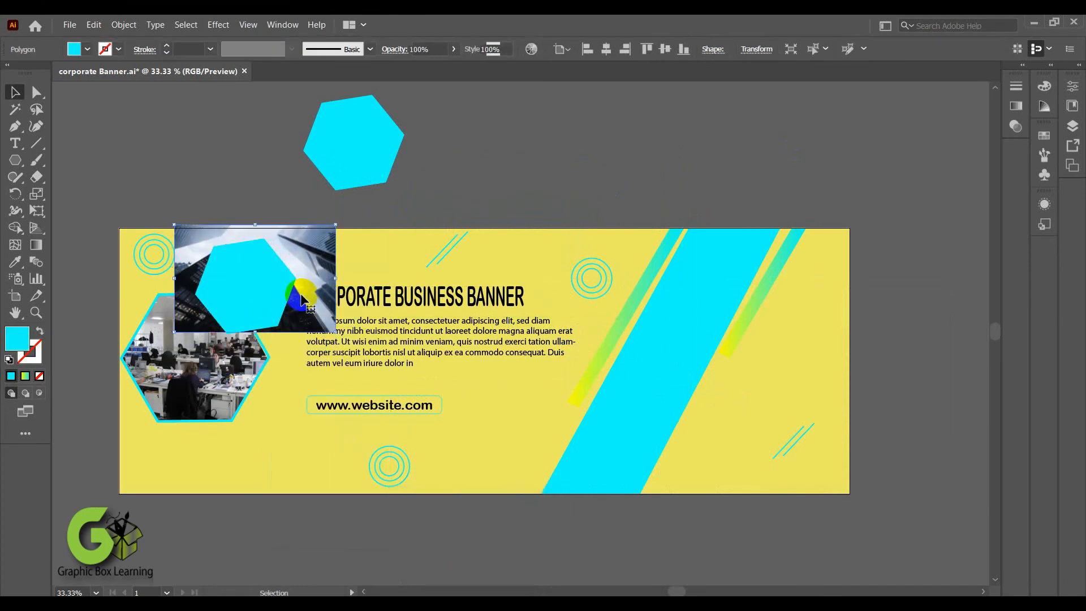
left_click(263, 262, "shift")
right_click(313, 249)
left_click(351, 374)
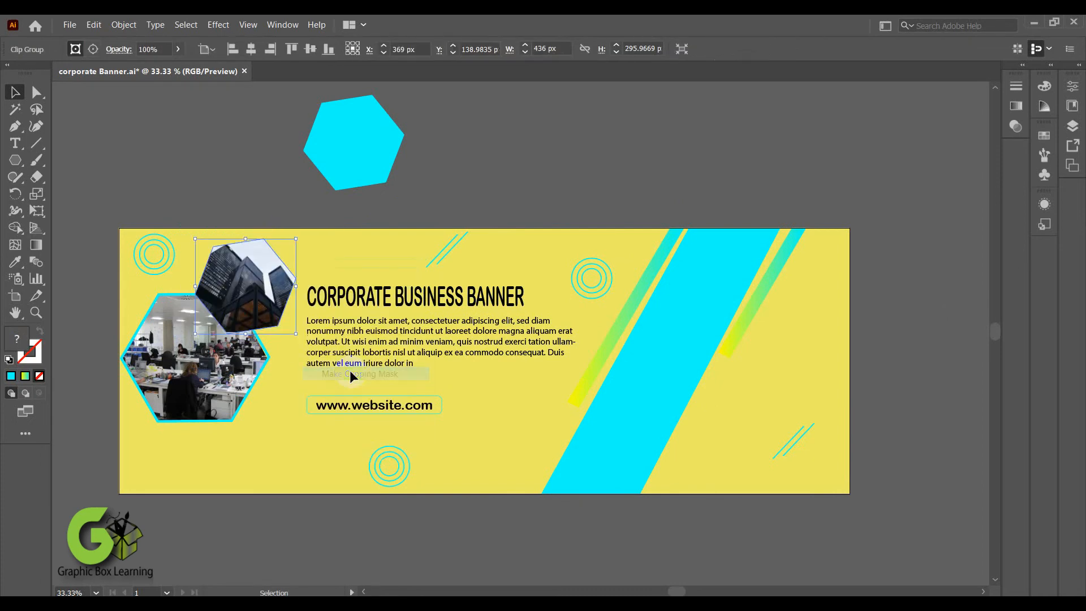
Move the clipped skyscraper photo off the banner and set it beside the loose cyan hexagon in the empty area above.
left_click_drag(254, 283, 328, 136)
left_click(396, 192)
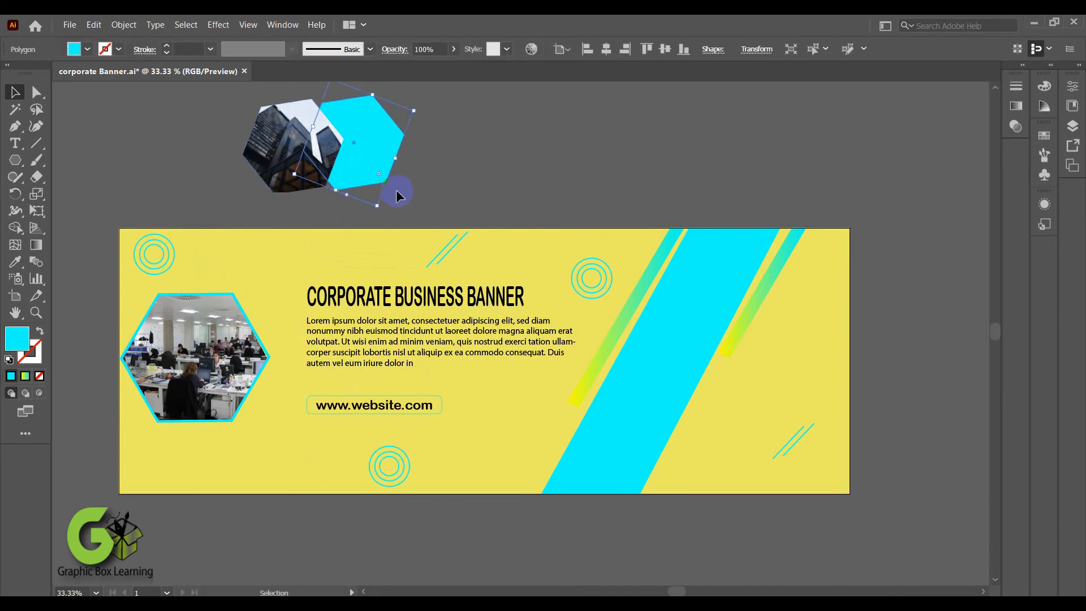
left_click_drag(380, 206, 431, 223)
left_click_drag(449, 174, 398, 158)
left_click_drag(268, 136, 211, 131)
Enlarge the loose cyan hexagon slightly and place the clipped skyscraper photo over it so the hexagon frames the photo.
left_click(379, 161)
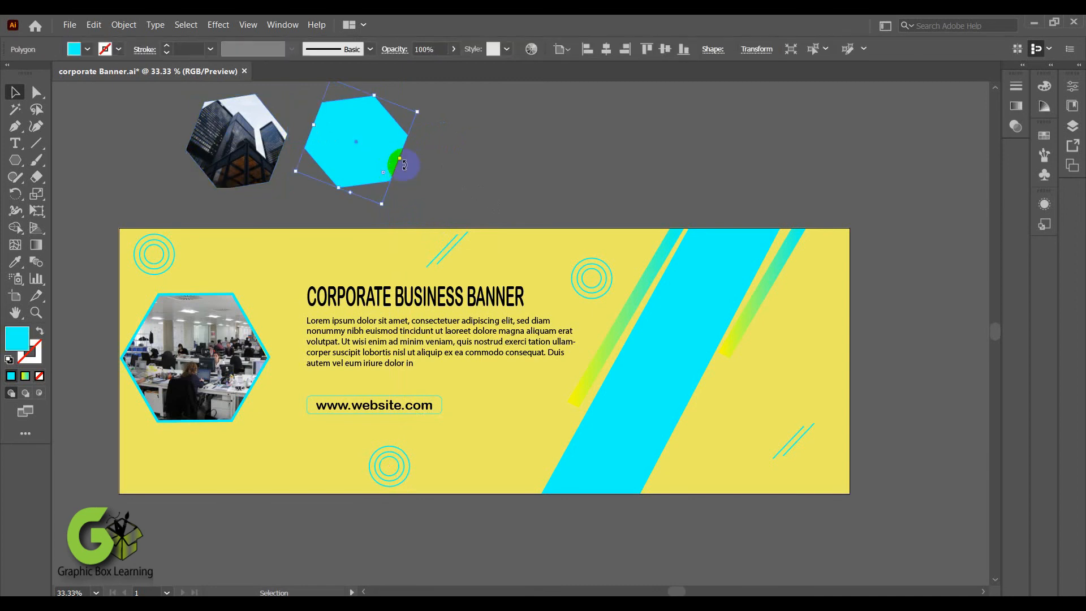
left_click(398, 160)
left_click(385, 152)
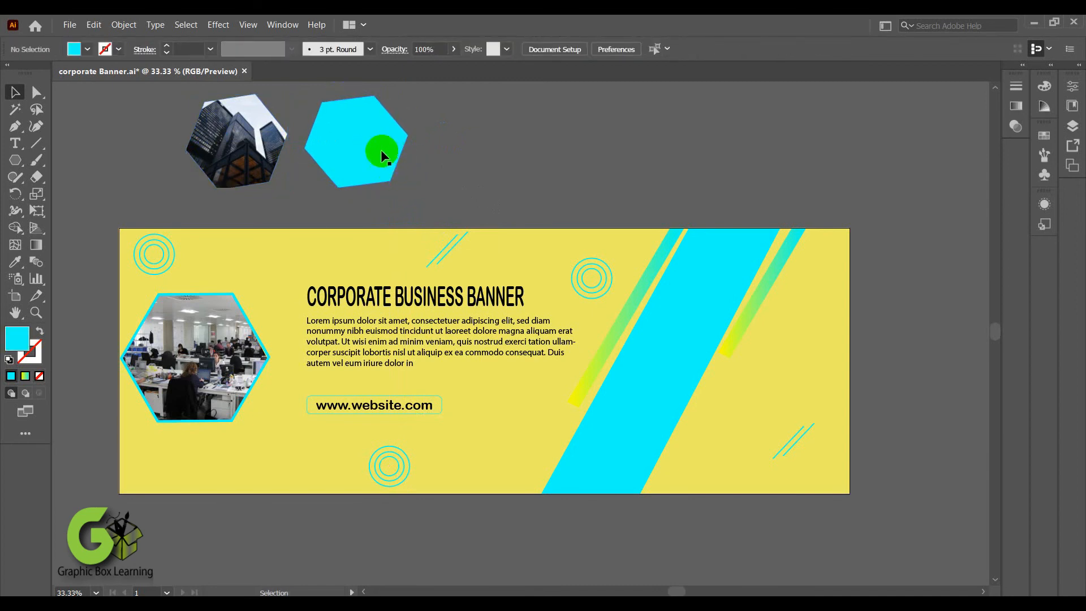
left_click_drag(400, 161, 415, 162)
left_click_drag(285, 145, 403, 164)
left_click(408, 168)
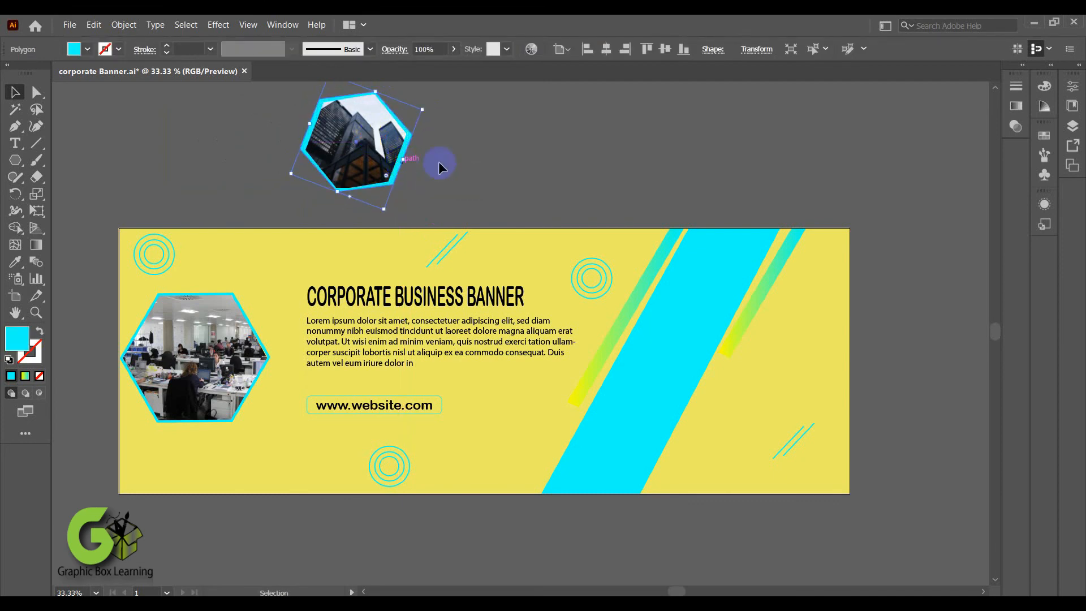
Fine-tune the sides of the cyan hexagon behind the skyscraper photo to form a thin, even border.
left_click(441, 165)
left_click(308, 142)
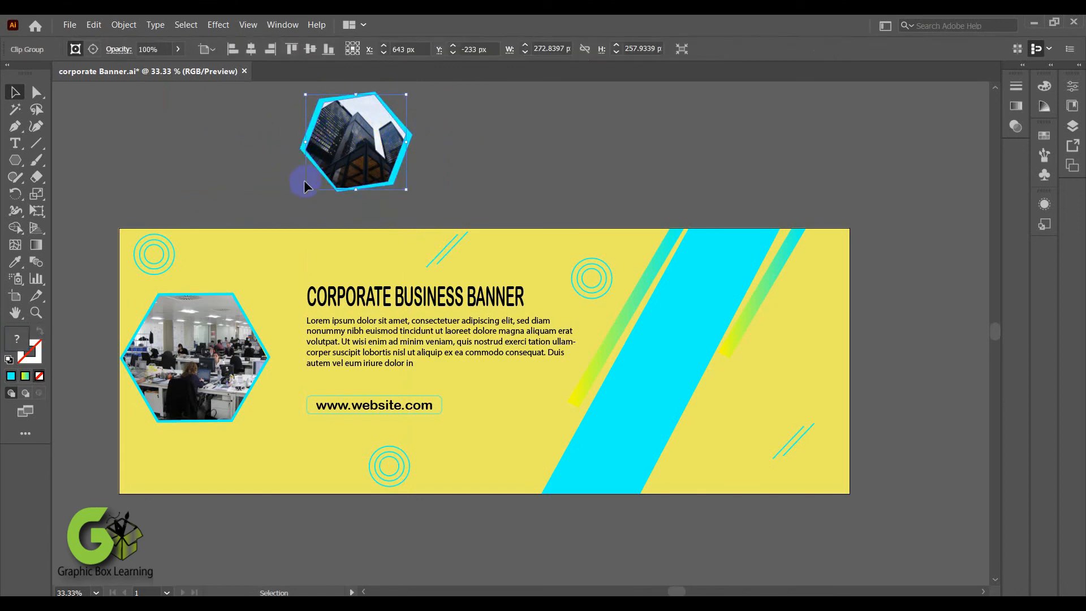
left_click_drag(305, 190, 307, 184)
left_click(434, 183)
left_click(388, 184)
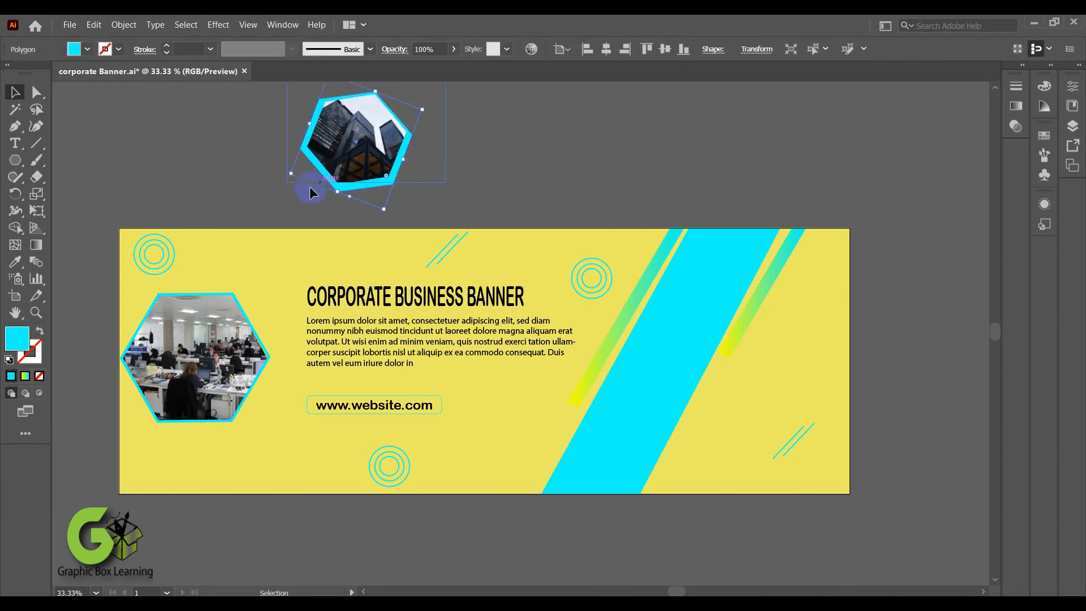
left_click_drag(336, 188, 339, 189)
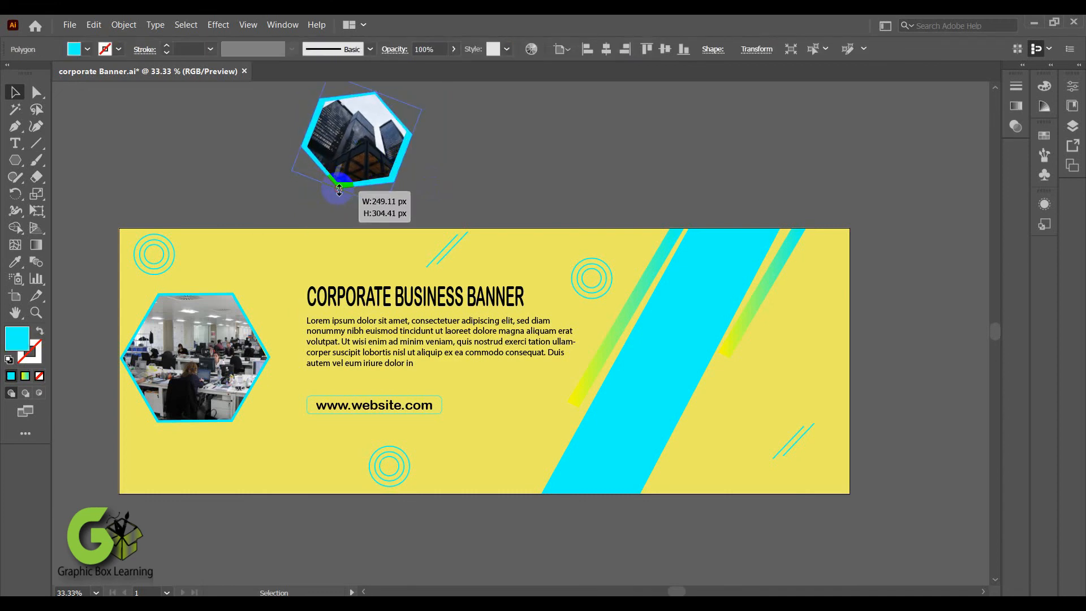
left_click_drag(403, 160, 399, 160)
left_click_drag(310, 124, 313, 125)
left_click(273, 100)
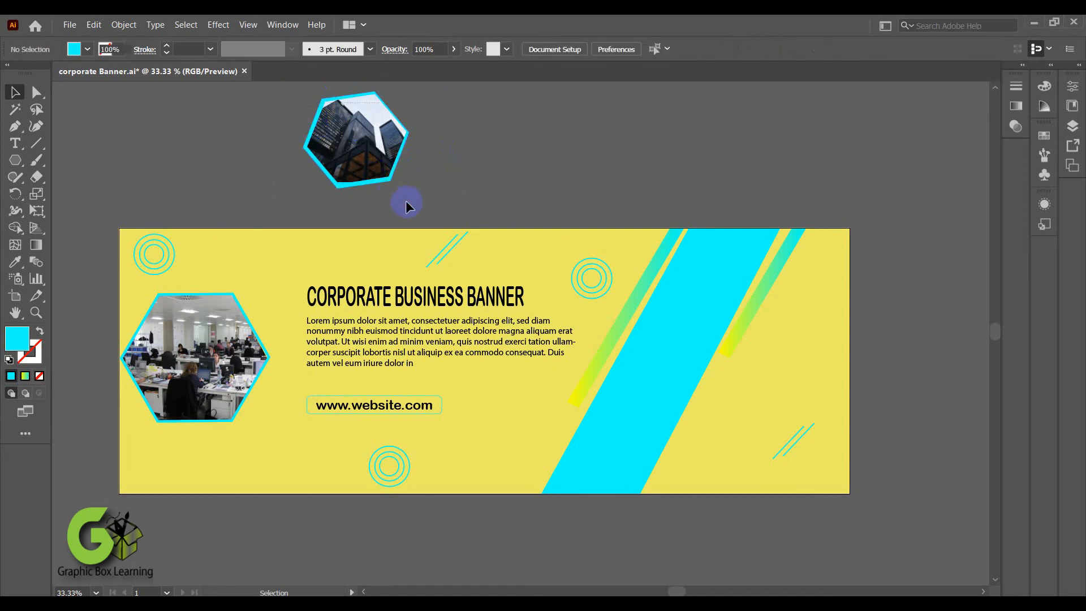
Group the skyscraper photo with its cyan frame and place it over the office photo's upper-right corner.
left_click_drag(406, 201, 407, 201)
right_click(369, 130)
left_click(405, 222)
left_click_drag(360, 135, 243, 282)
left_click(259, 181)
Ungroup the banner artwork so the office photo and its hexagon frame can be moved separately.
left_click(299, 319)
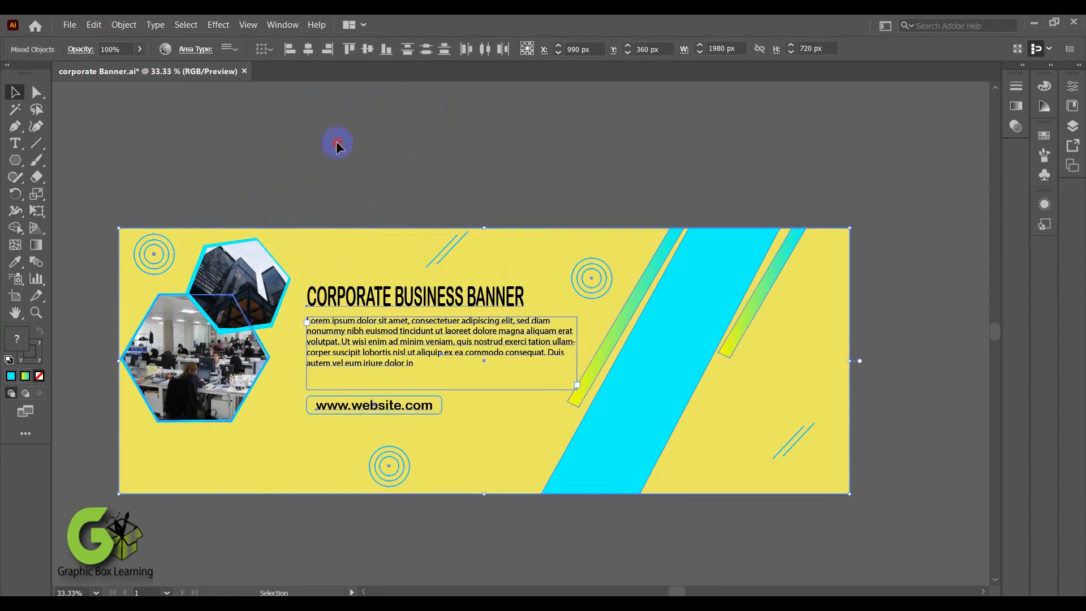
left_click(340, 145)
left_click(199, 383)
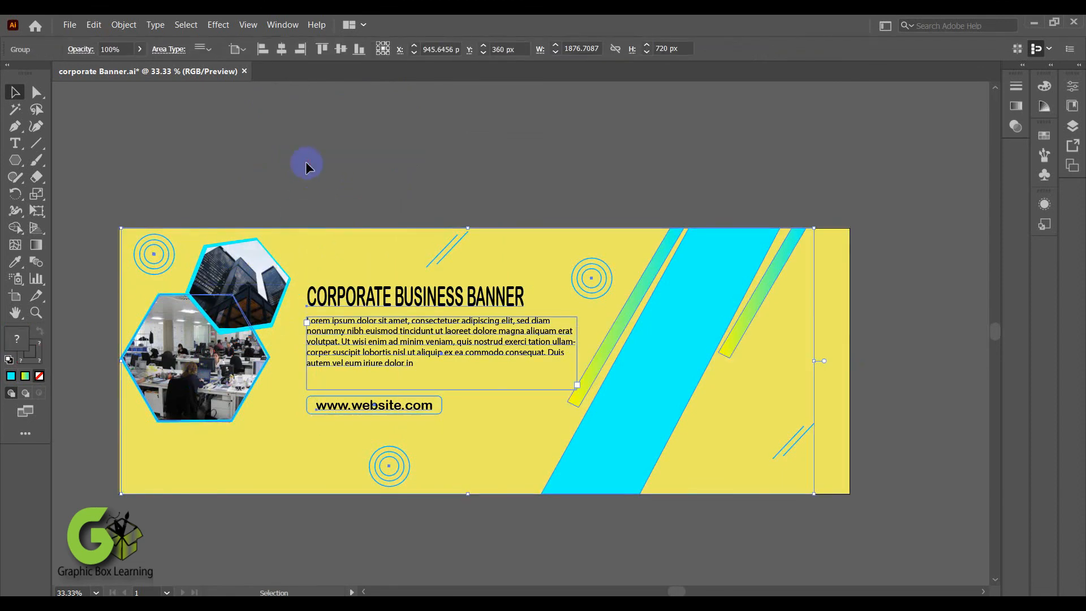
right_click(203, 380)
left_click(240, 482)
left_click(147, 323)
left_click(222, 168)
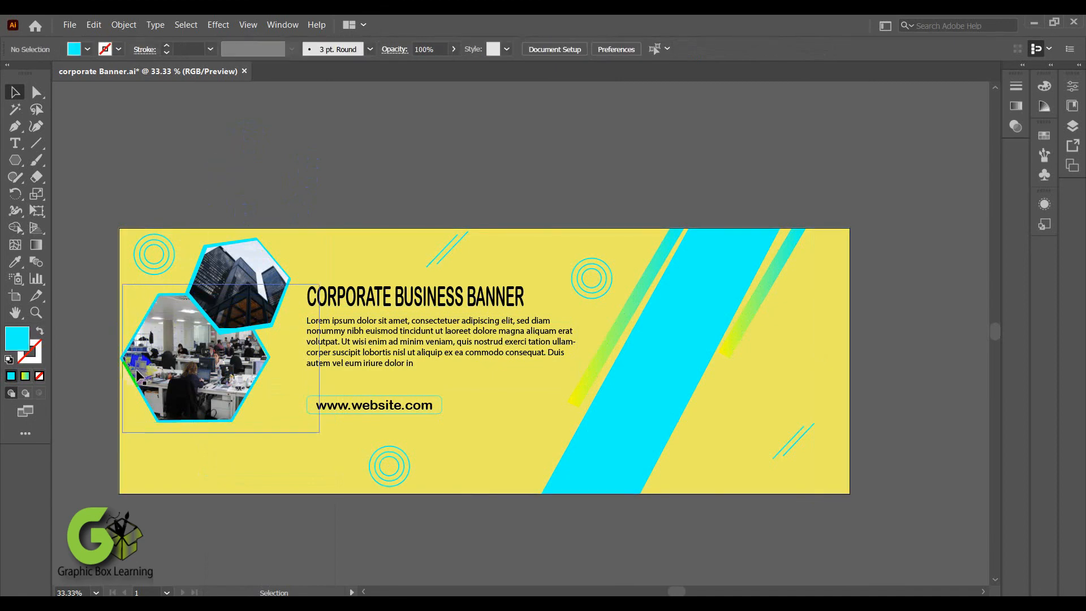
Lock the yellow banner background in place.
left_click(139, 352)
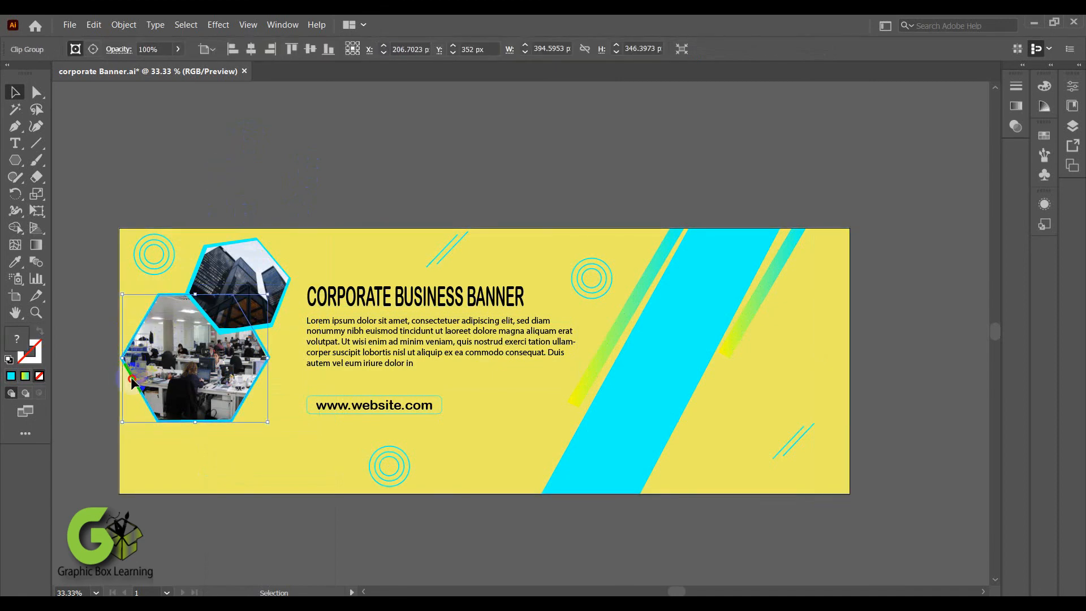
left_click(143, 367)
mouse_move(185, 338)
left_mouse_down()
mouse_move(179, 352)
mouse_move(185, 338)
left_mouse_up()
left_click(234, 255)
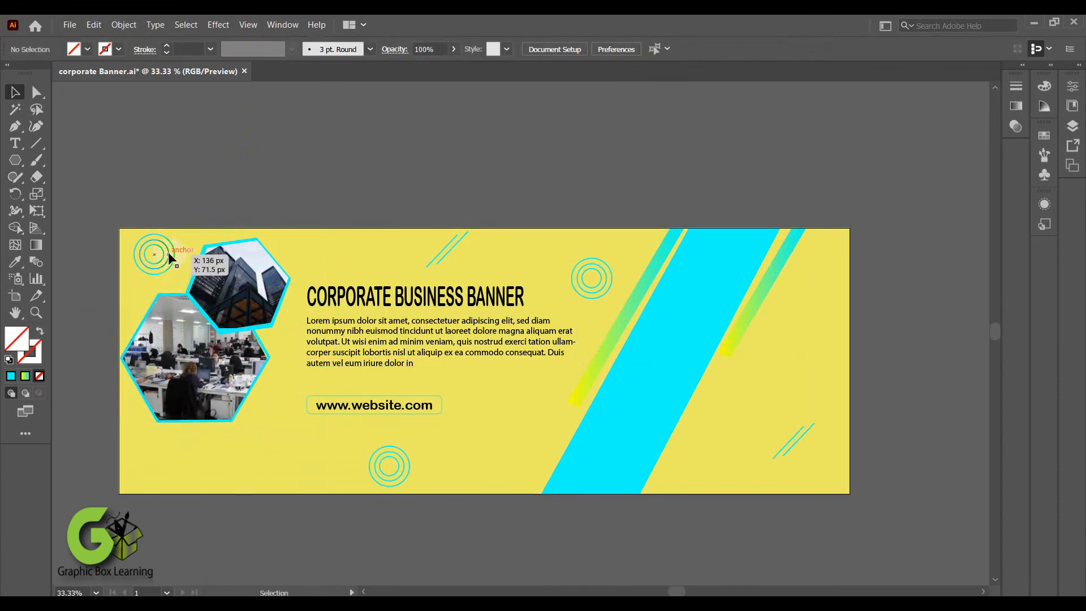
left_click(183, 247)
key("ctrl+2")
Move the framed office photo down and shift the framed skyscraper photo slightly down and left so it sits just above it.
left_click_drag(171, 334, 167, 388)
left_click_drag(169, 392, 172, 386)
left_click_drag(246, 280, 217, 288)
left_click(254, 195)
left_click(233, 172)
Select all the artwork on top of the yellow background and group it.
left_click_drag(93, 218, 770, 506)
right_click(482, 321)
left_click(514, 433)
left_click(562, 233)
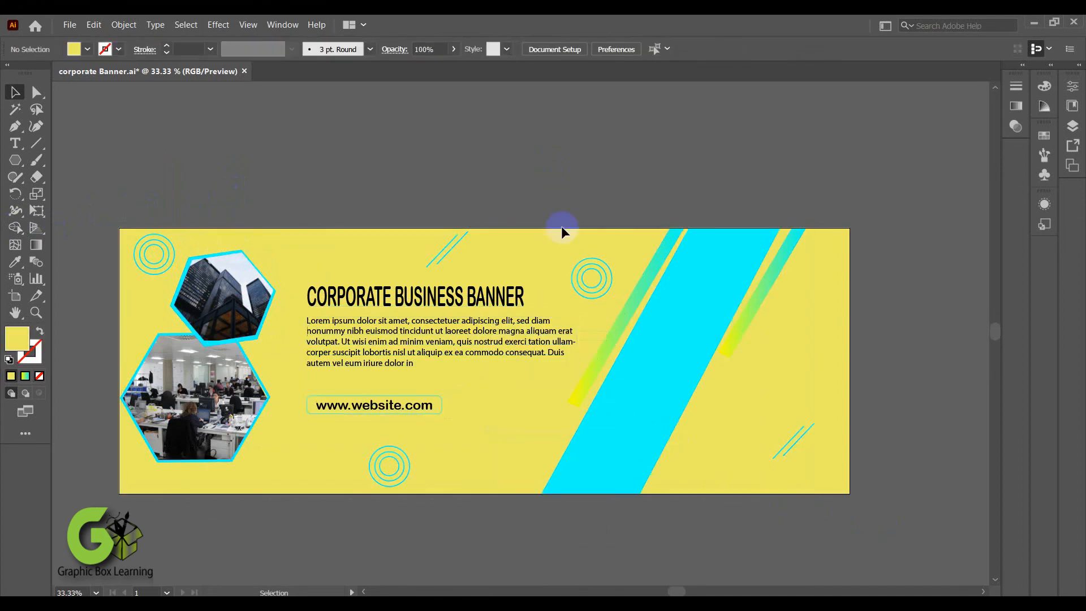
scroll(769, 495, "down", 1)
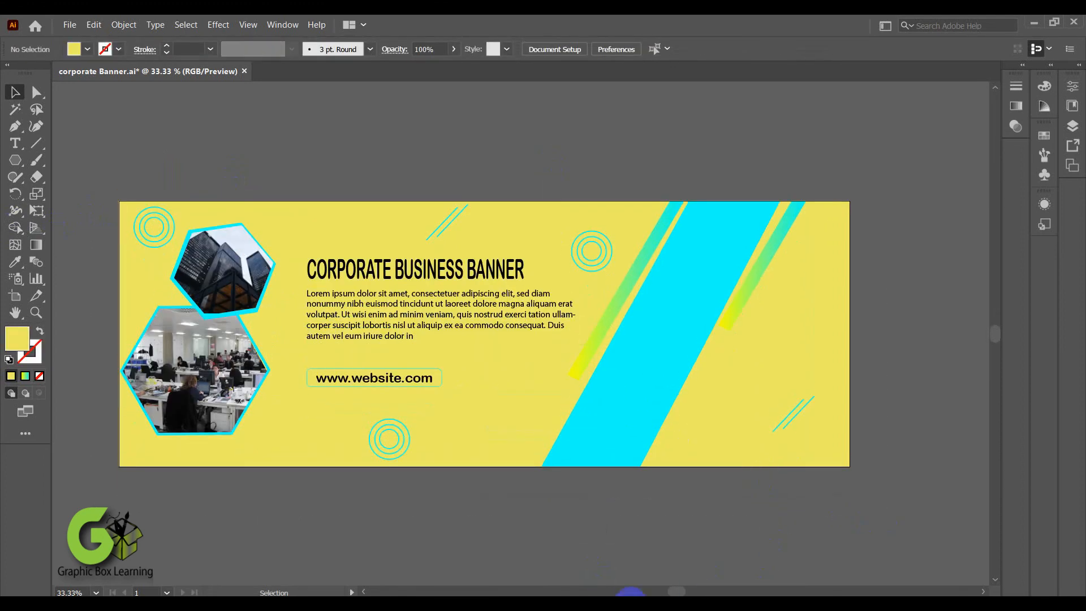